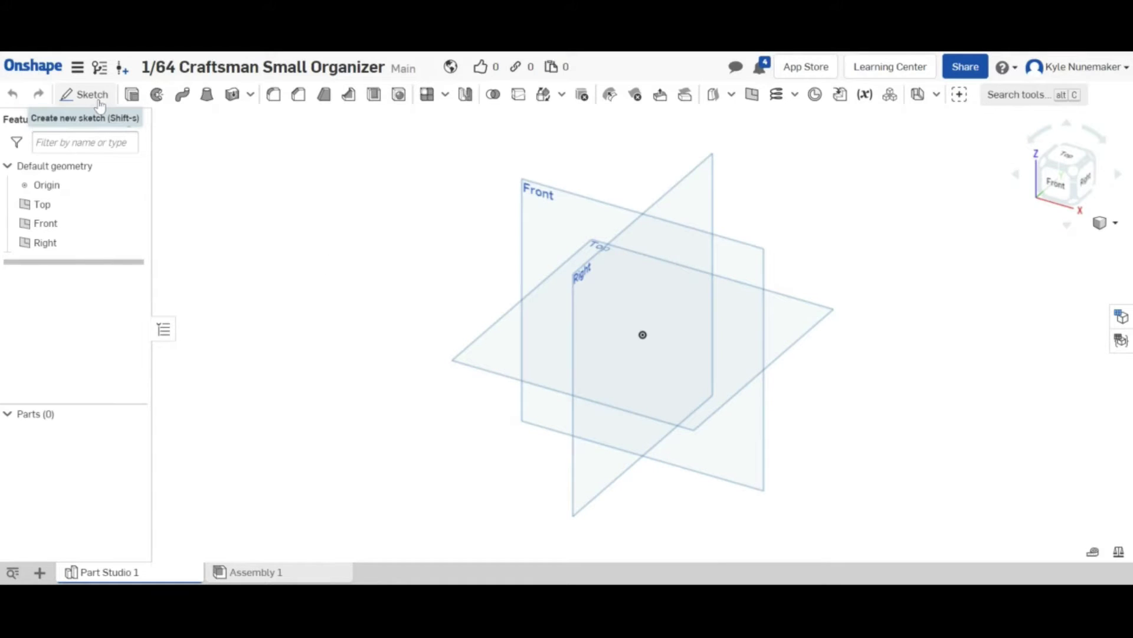
Start a new sketch on the Top plane
{"action": "left_click", "coordinate": [86, 94]}
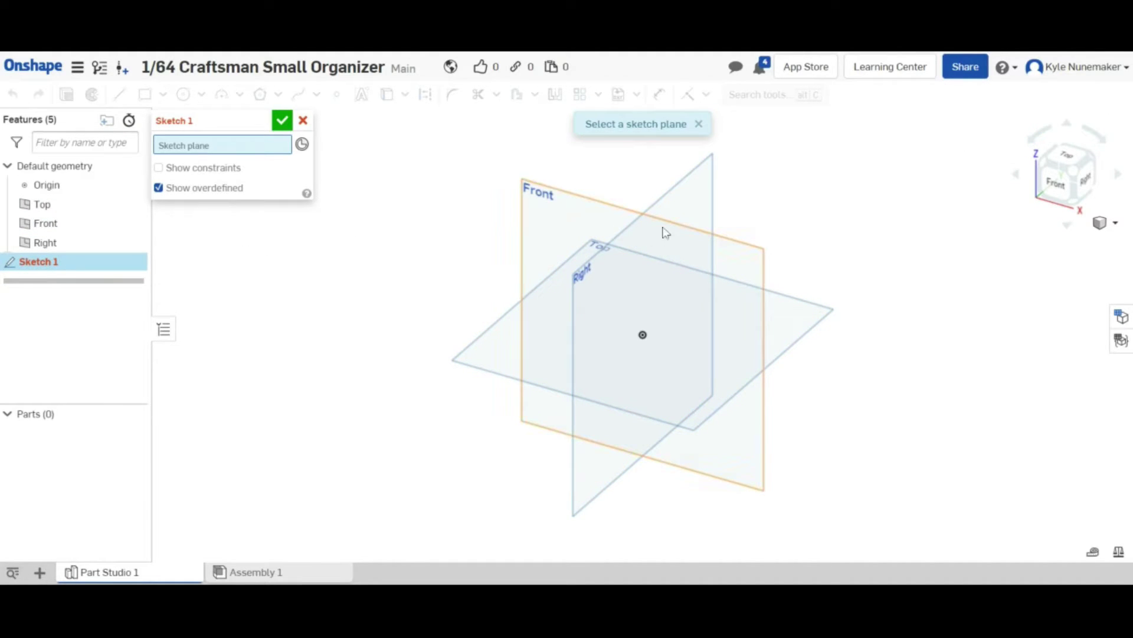
{"action": "left_click", "coordinate": [53, 207]}
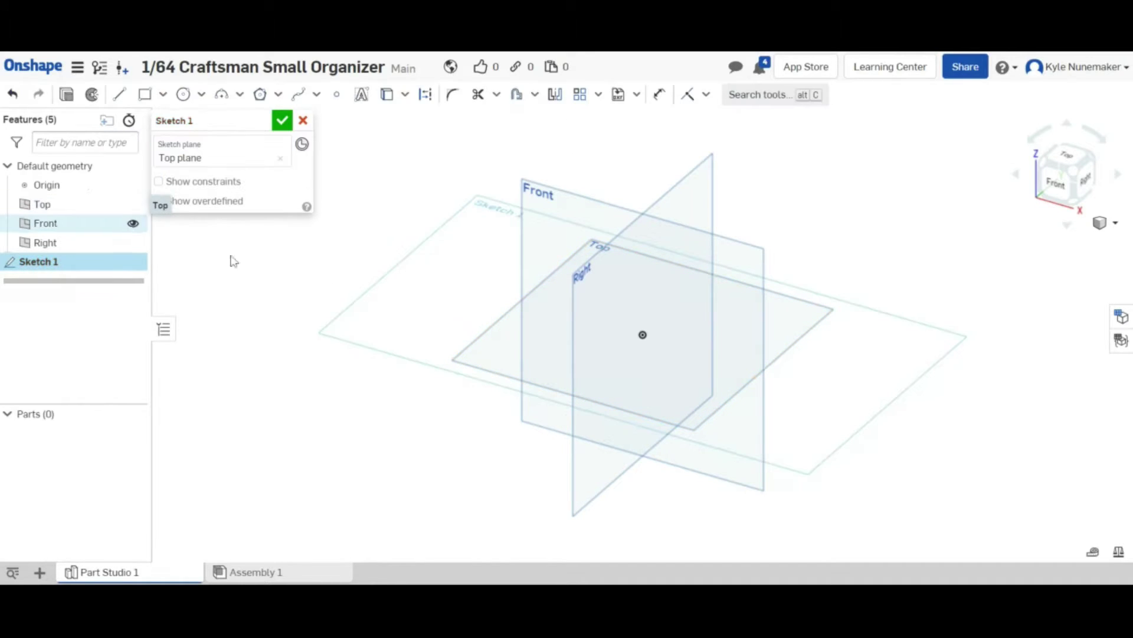
{"action": "left_click", "coordinate": [281, 159]}
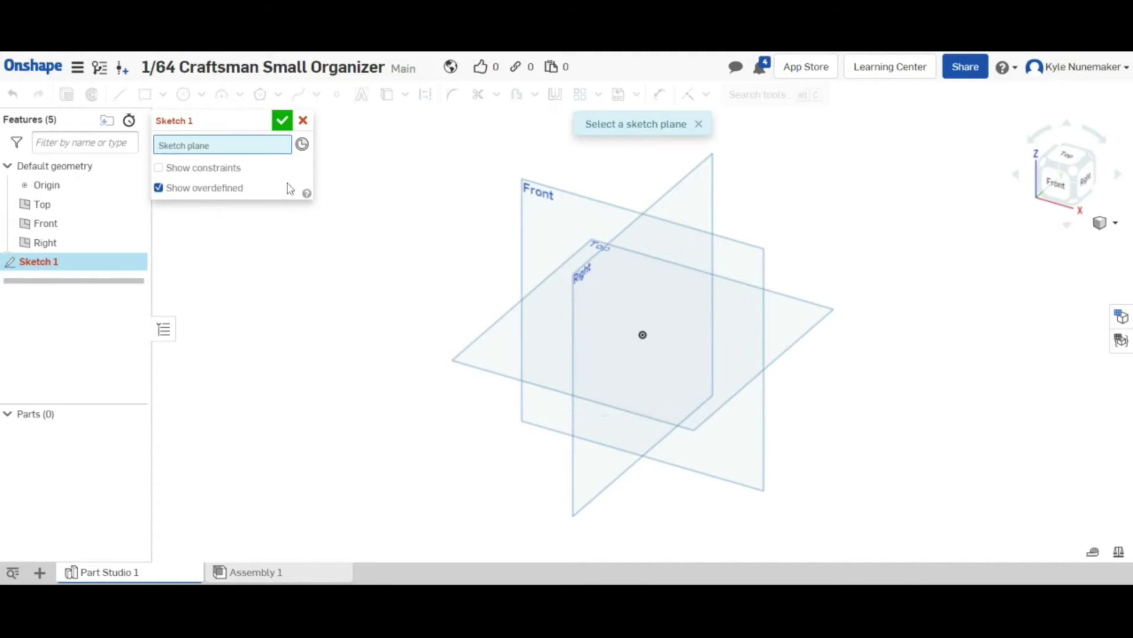
{"action": "left_click", "coordinate": [676, 423]}
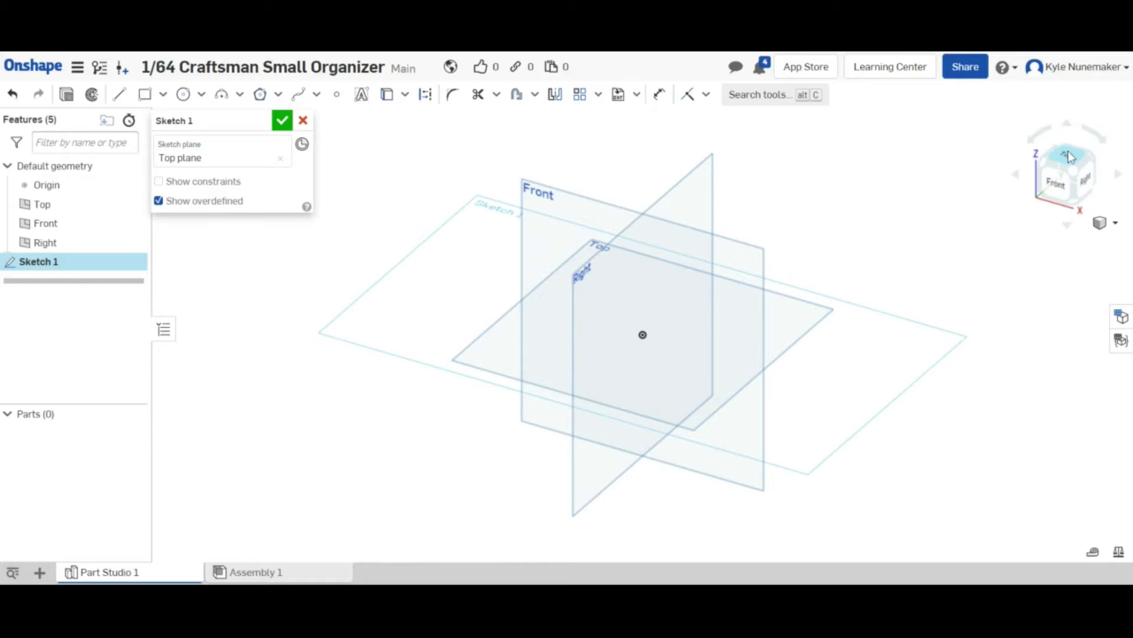
Sketch a corner rectangle from the origin, about 0.87 in wide and 0.42 in high
{"action": "left_click", "coordinate": [1095, 164]}
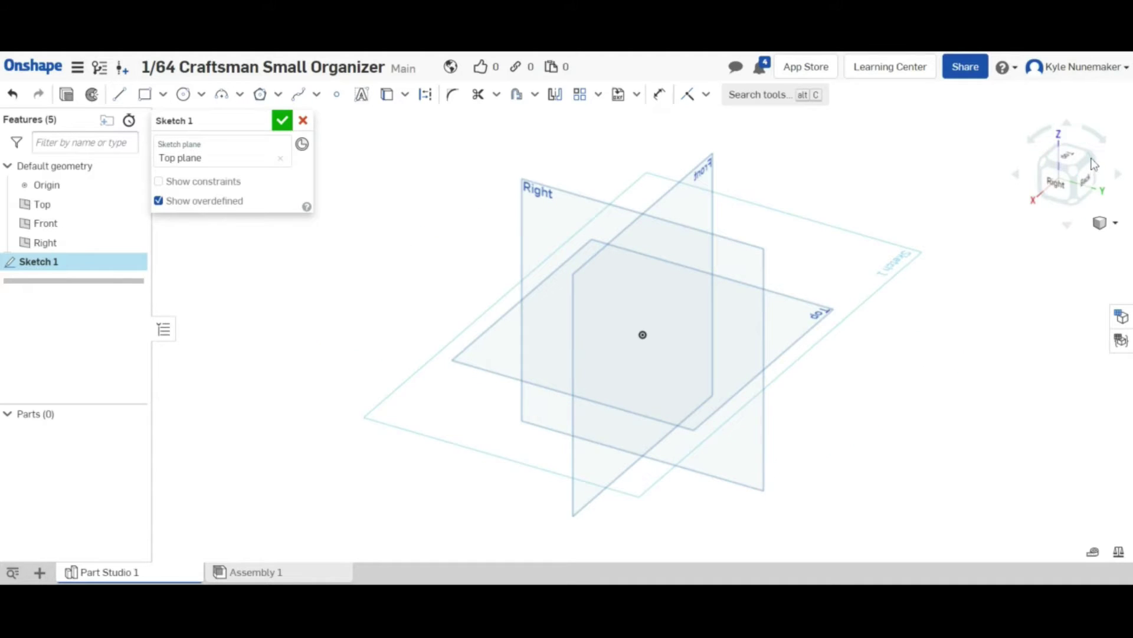
{"action": "left_click", "coordinate": [1095, 164]}
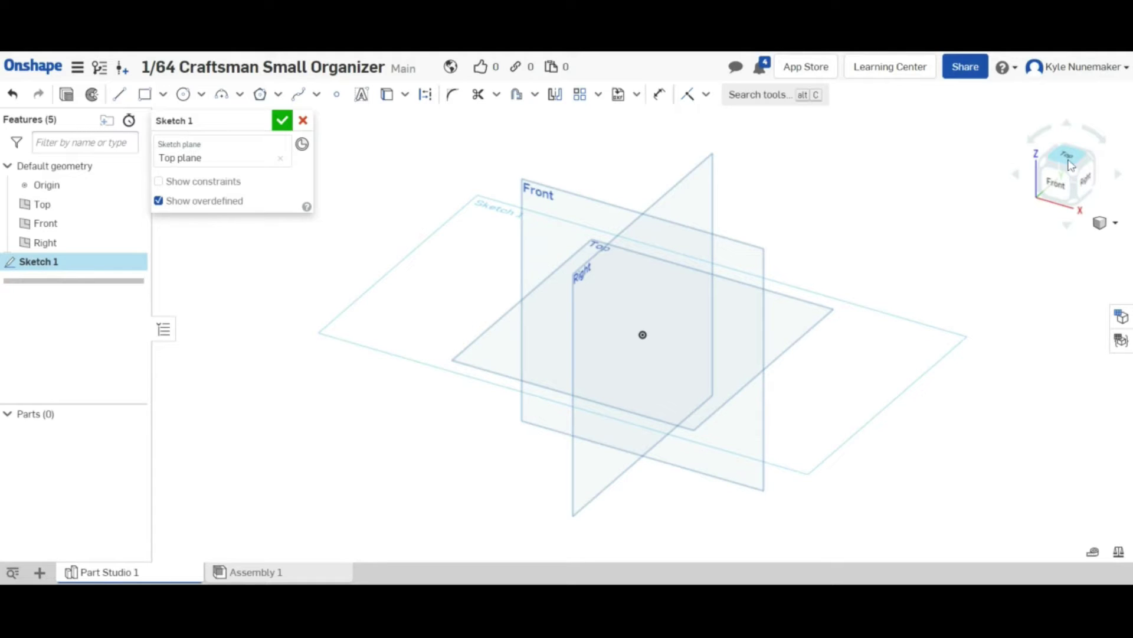
{"action": "right_click_drag", "start_coordinate": [871, 293], "coordinate": [901, 278]}
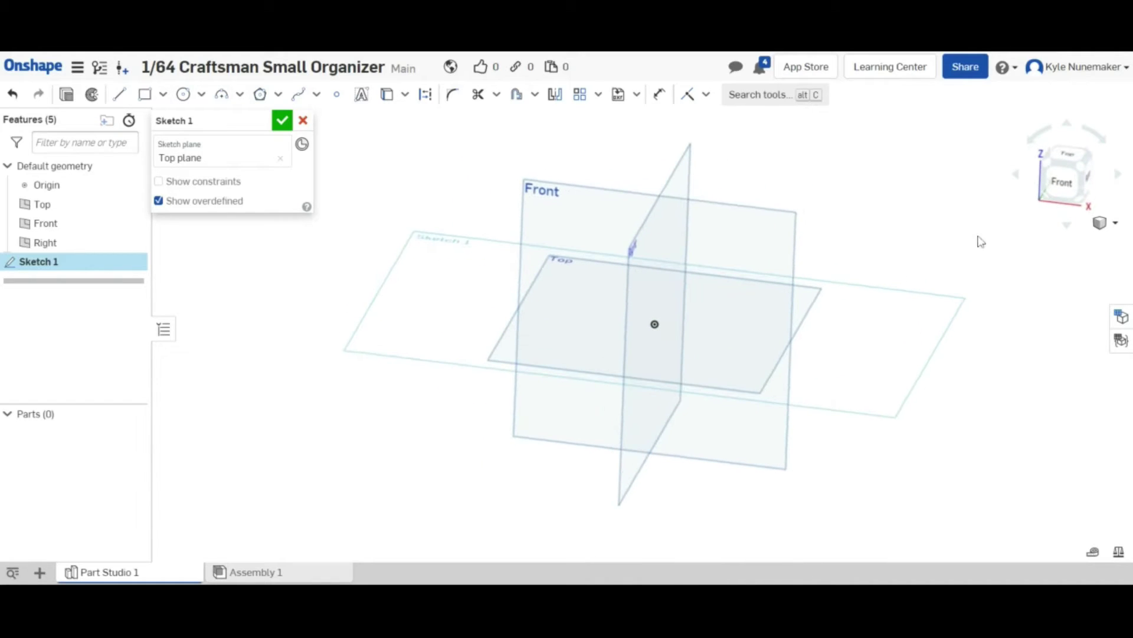
{"action": "left_click", "coordinate": [1079, 169]}
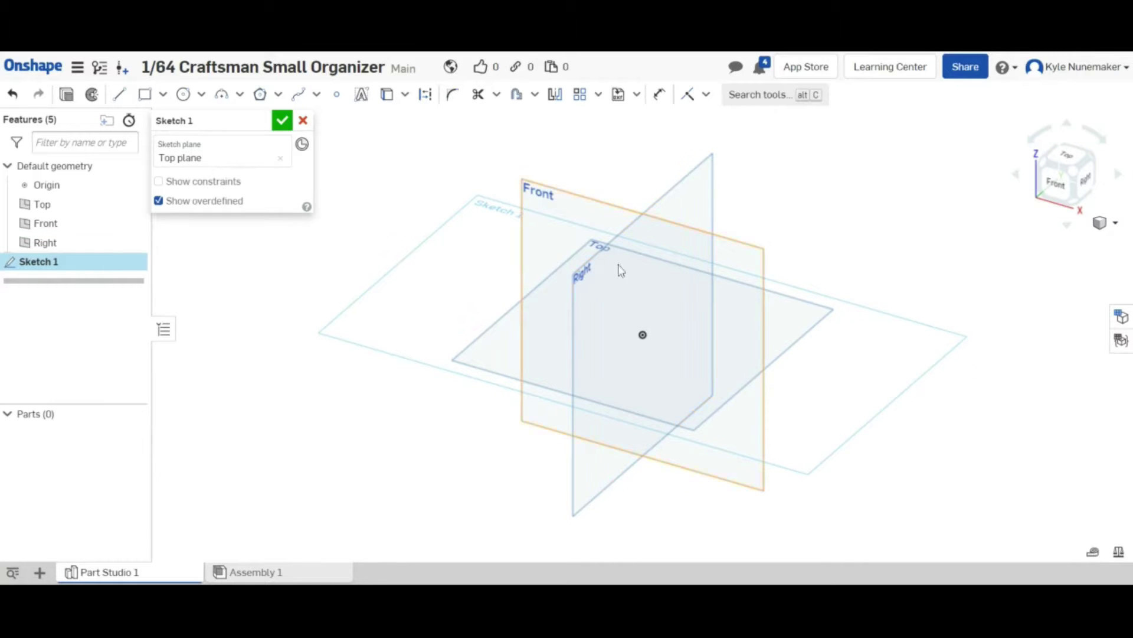
{"action": "left_click", "coordinate": [1065, 157]}
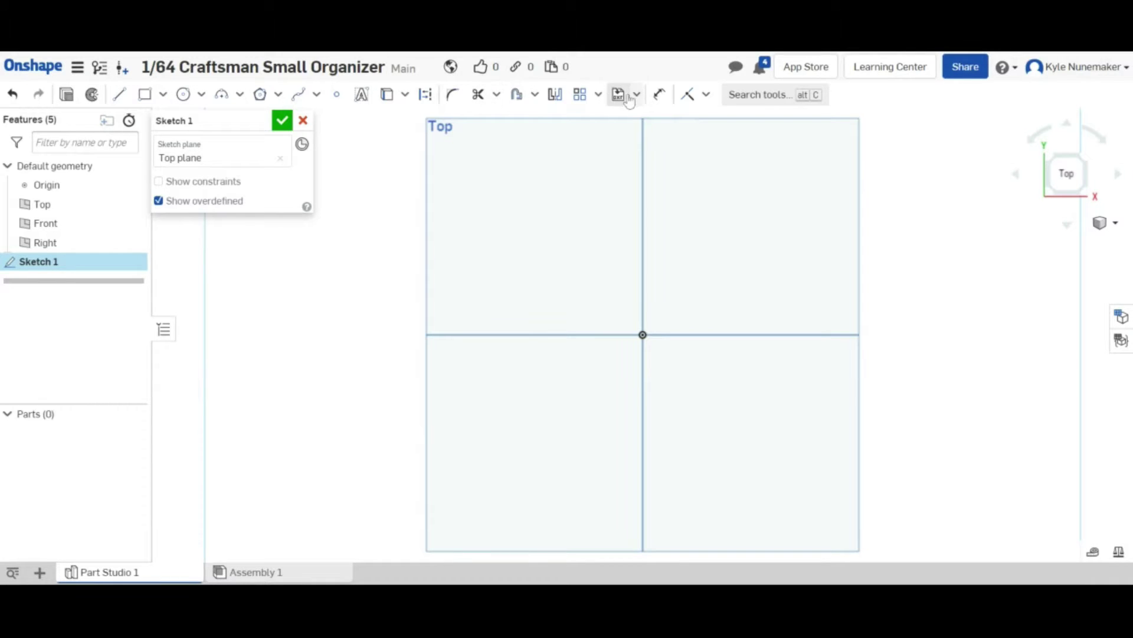
{"action": "left_click", "coordinate": [316, 100]}
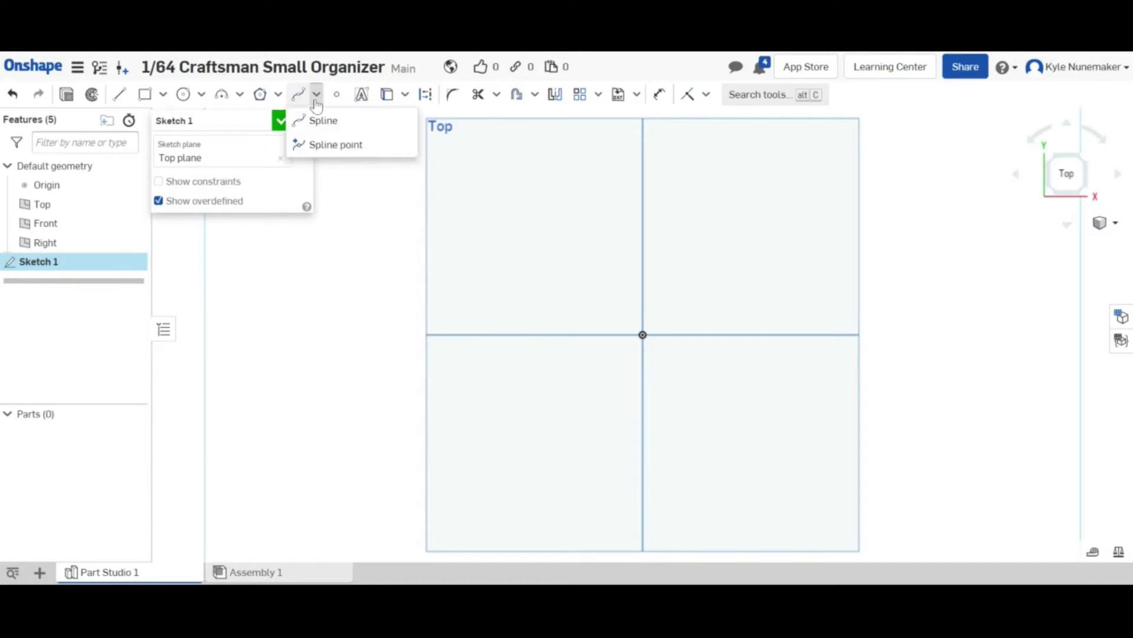
{"action": "left_click", "coordinate": [278, 99]}
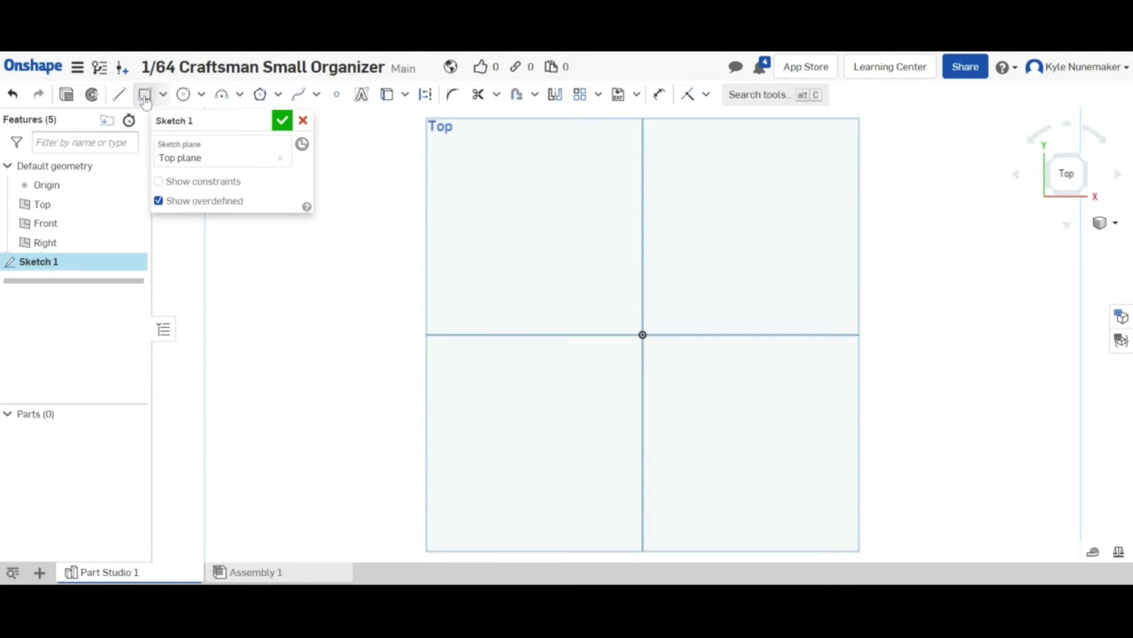
{"action": "left_click", "coordinate": [163, 95]}
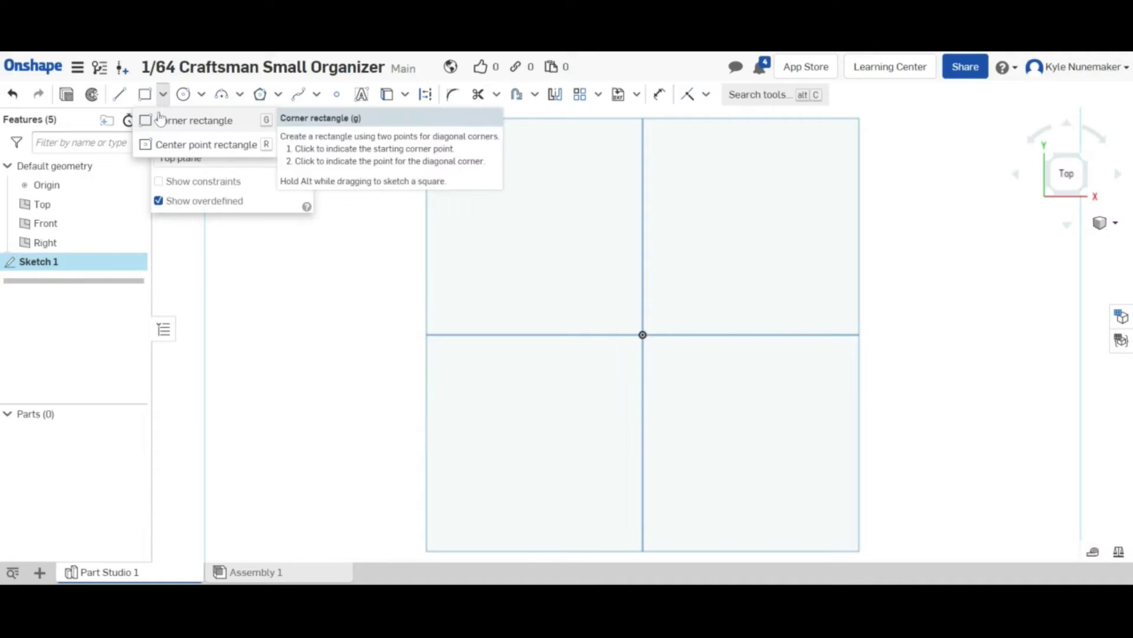
{"action": "left_click", "coordinate": [160, 120]}
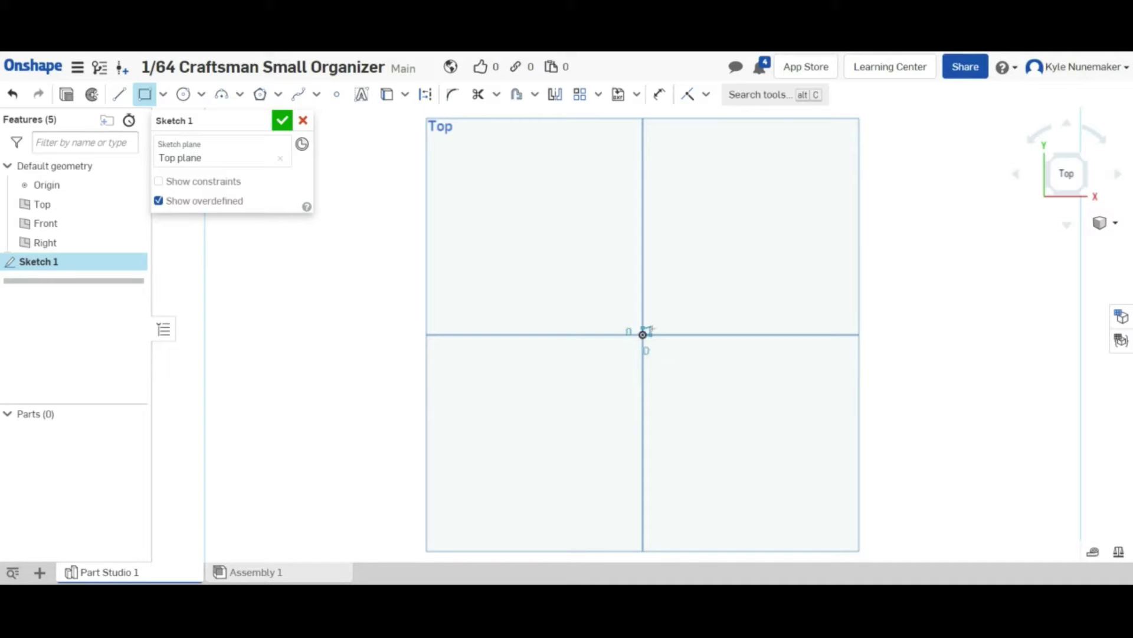
{"action": "left_click", "coordinate": [643, 334]}
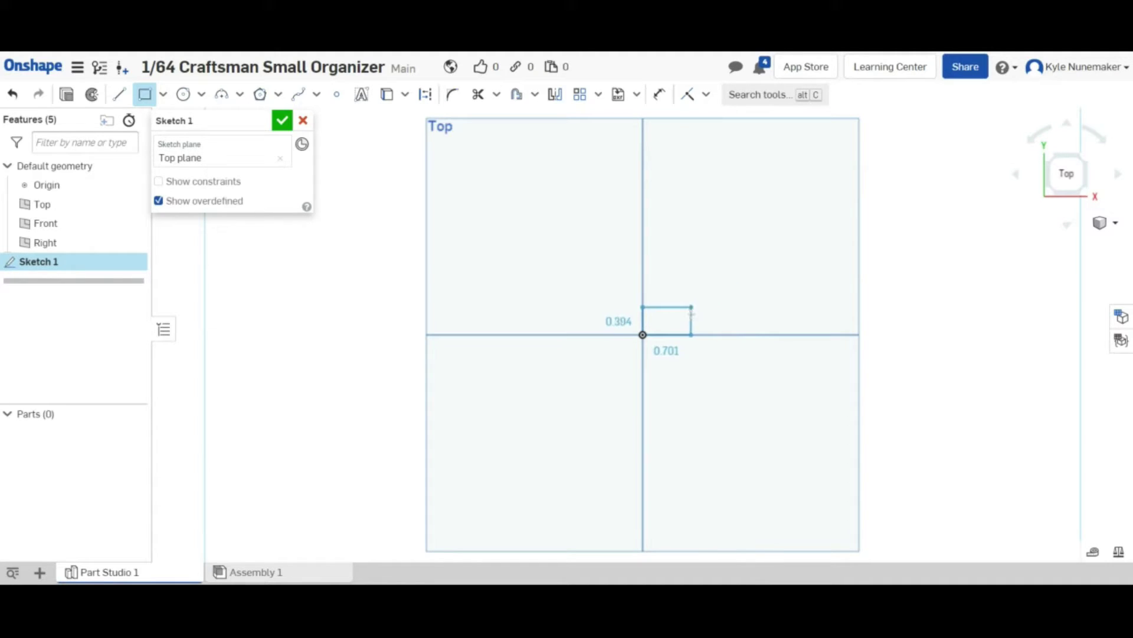
{"action": "left_click", "coordinate": [706, 305]}
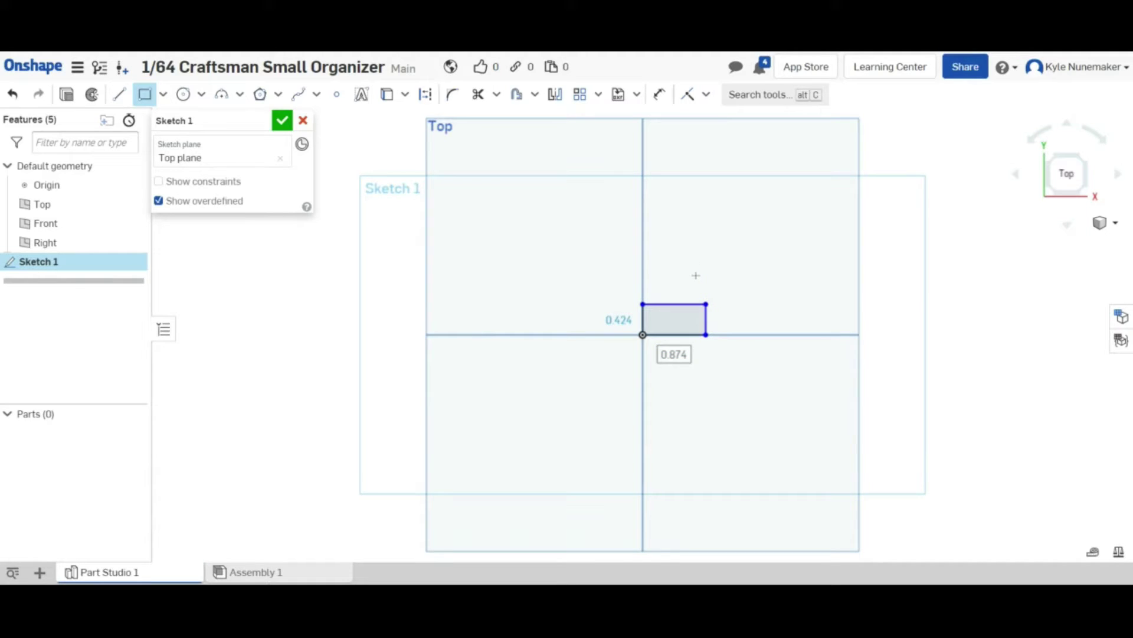
{"action": "key", "text": "Escape"}
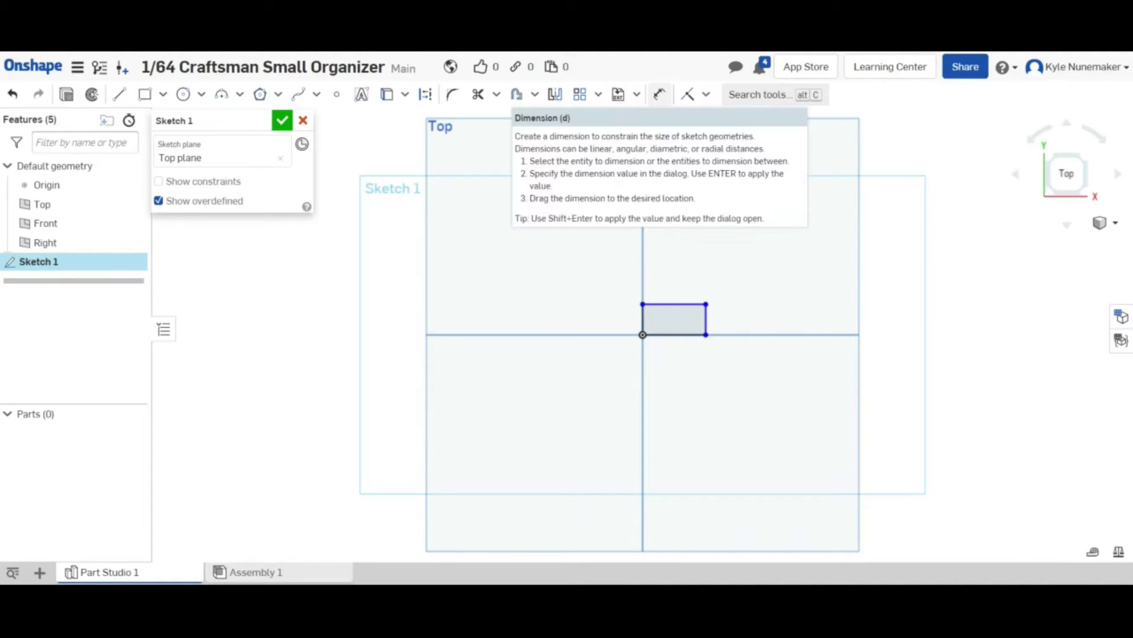
Dimension the rectangle's bottom edge and set its width to 0.2 in
{"action": "left_click", "coordinate": [659, 94]}
{"action": "key", "text": "d"}
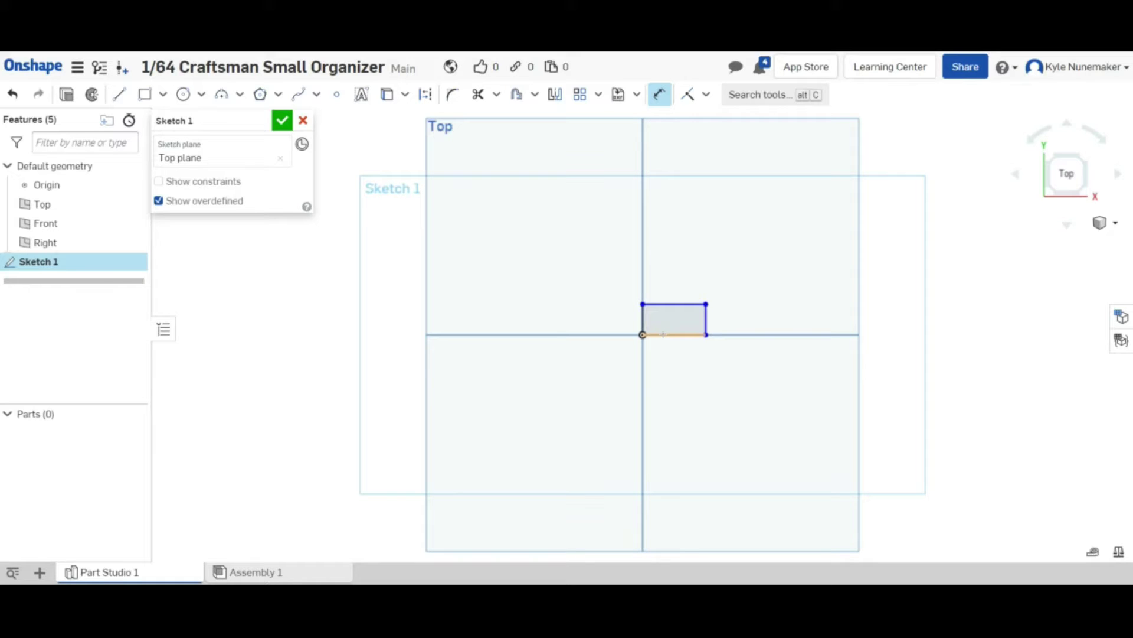
{"action": "left_click", "coordinate": [663, 335]}
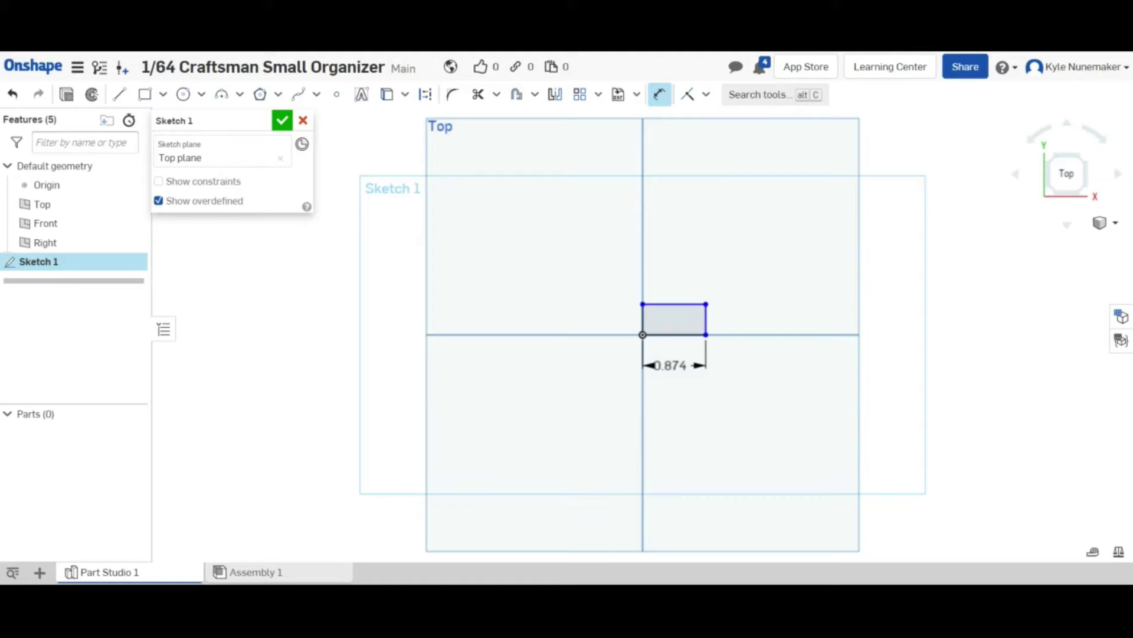
{"action": "left_click", "coordinate": [673, 365]}
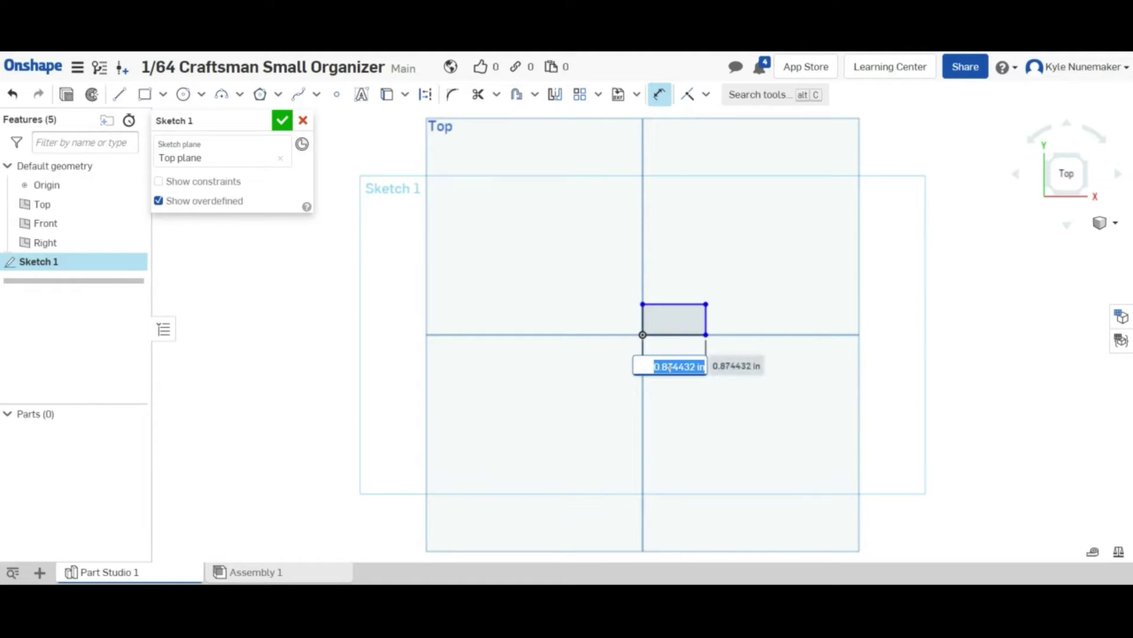
{"action": "key", "text": "BackSpace"}
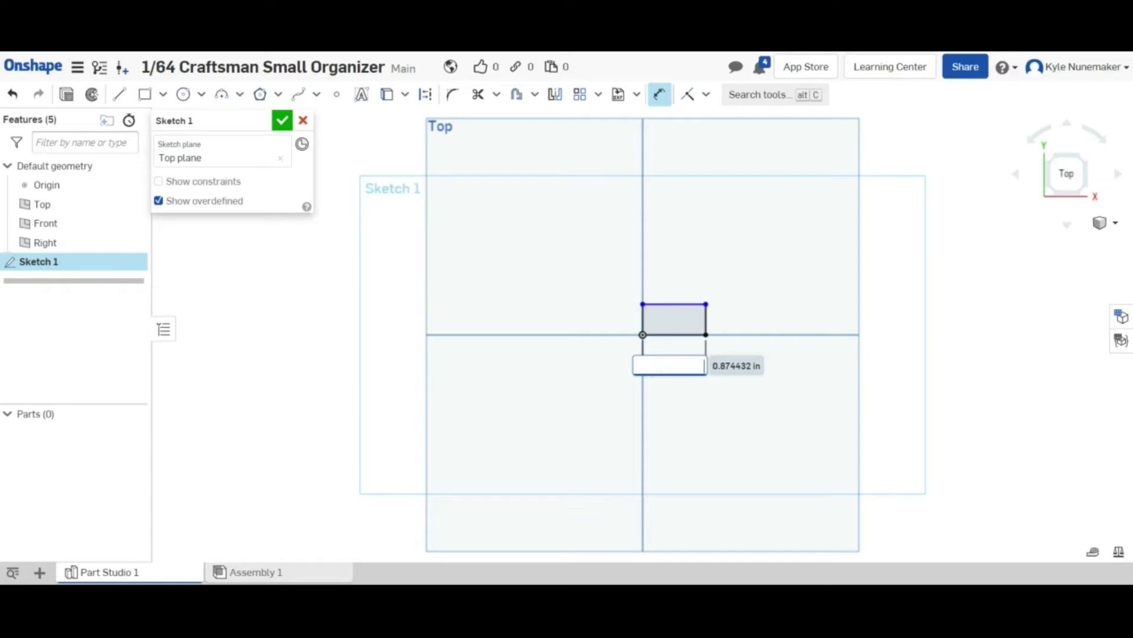
{"action": "type", "text": "0.2"}
{"action": "key", "text": "Return"}
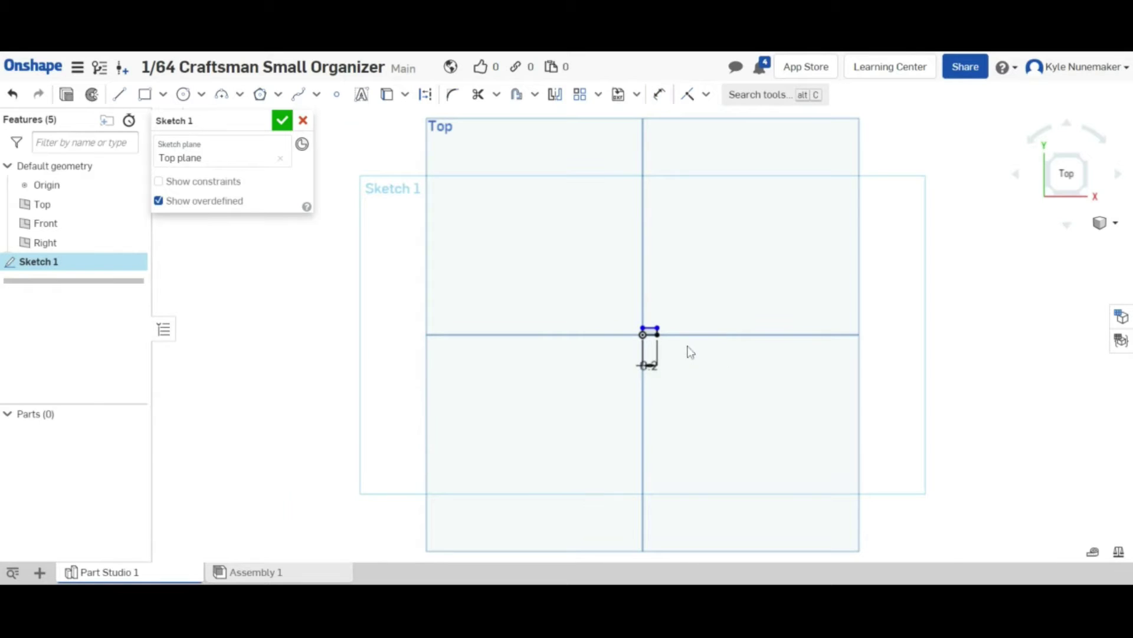
Dimension the rectangle's left edge and set its height to 0.17 in
{"action": "scroll", "coordinate": [602, 307], "scroll_direction": "up", "scroll_amount": 4}
{"action": "scroll", "coordinate": [635, 340], "scroll_direction": "up", "scroll_amount": 3}
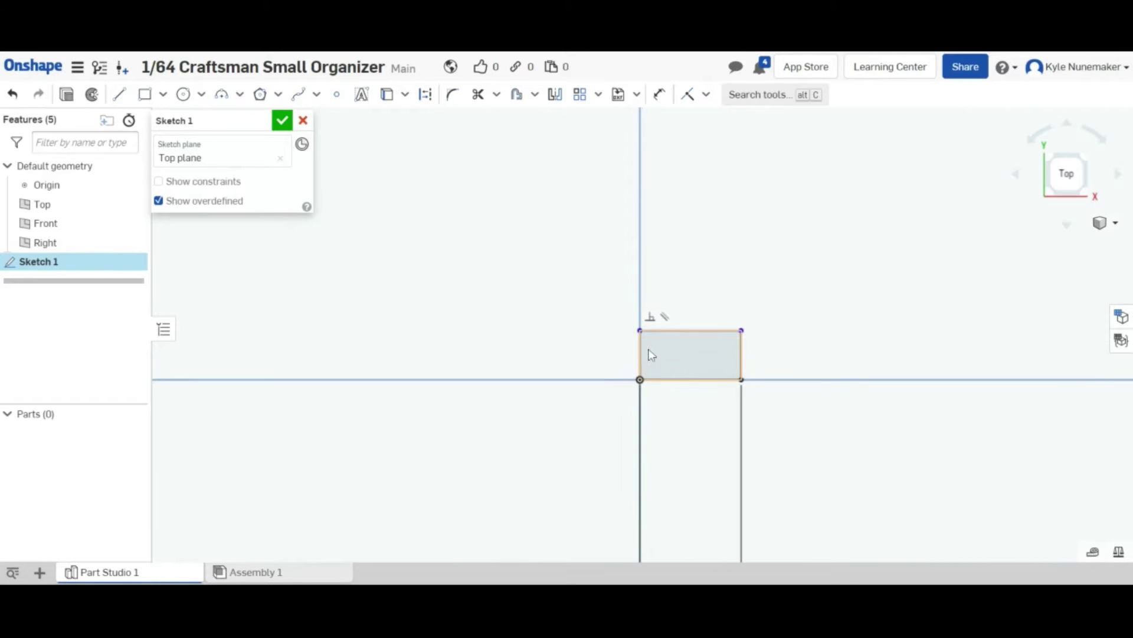
{"action": "key", "text": "u"}
{"action": "left_click", "coordinate": [640, 353]}
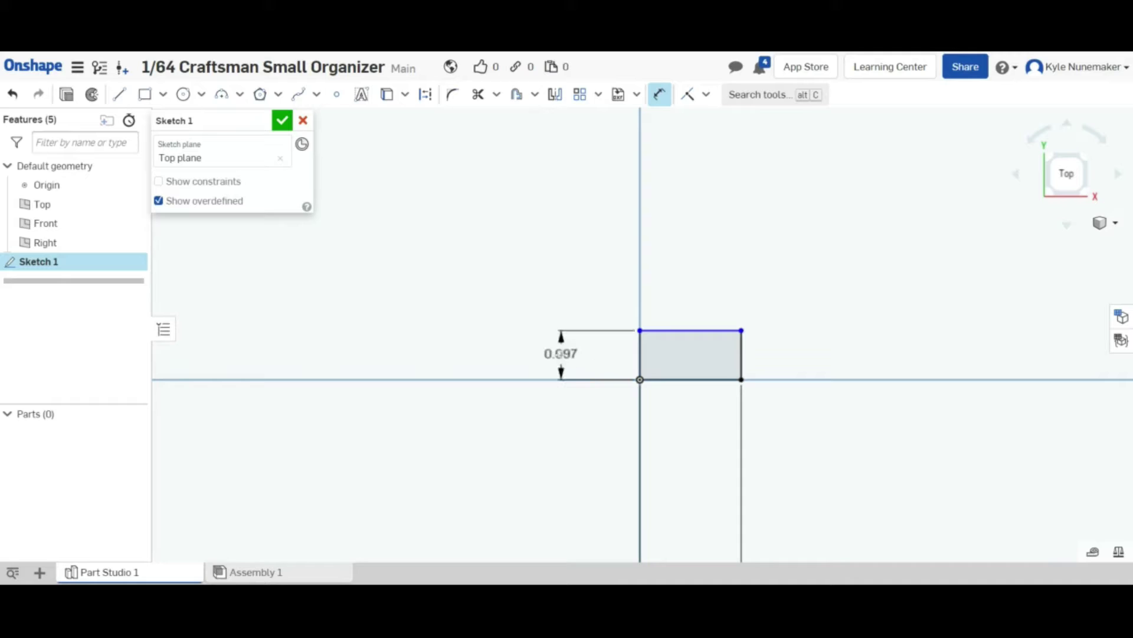
{"action": "left_click", "coordinate": [561, 354]}
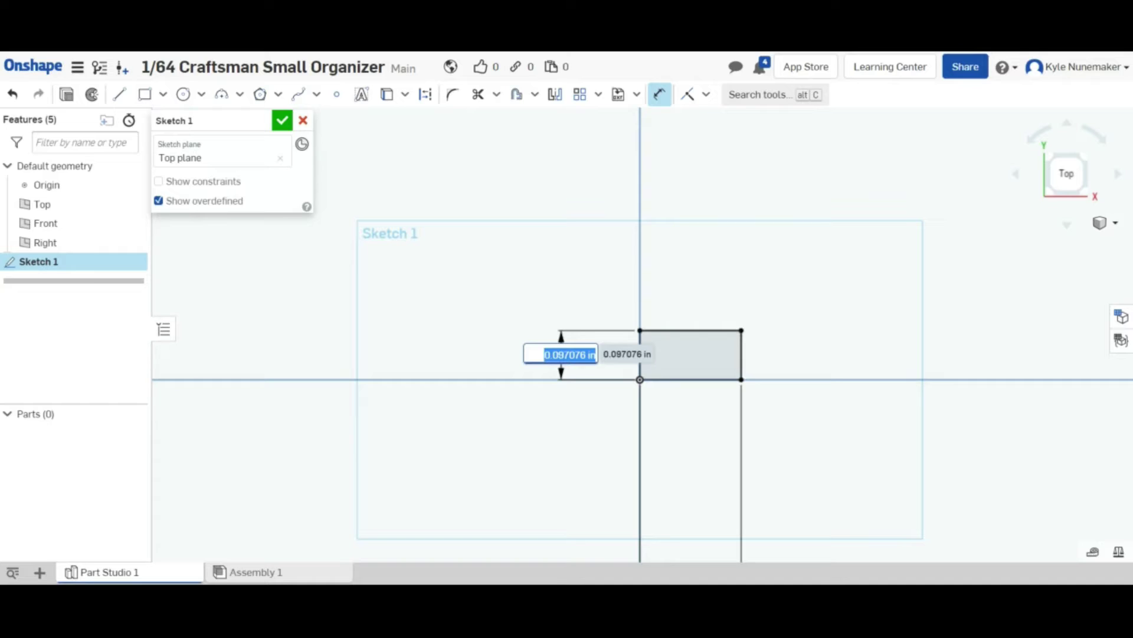
{"action": "key", "text": "BackSpace"}
{"action": "type", "text": "0.17"}
{"action": "key", "text": "Return"}
{"action": "key", "text": "Escape"}
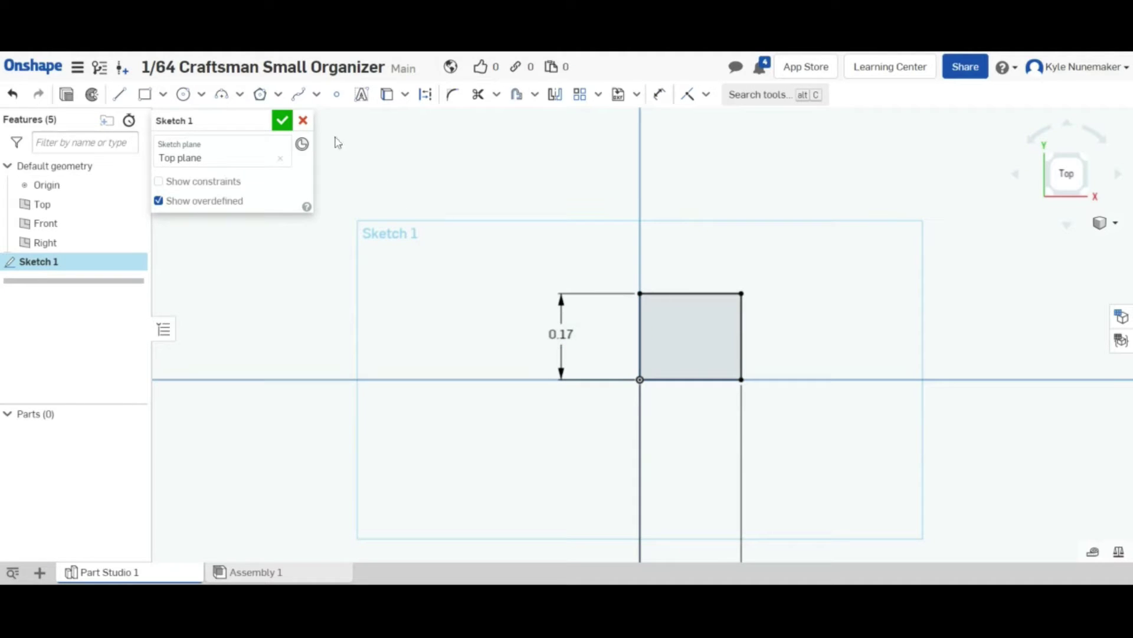
Test the rectangle's constraints by deleting its height dimension and pulling its upper-right corner, and undo the changes
{"action": "middle_click_drag", "start_coordinate": [675, 320], "coordinate": [607, 295]}
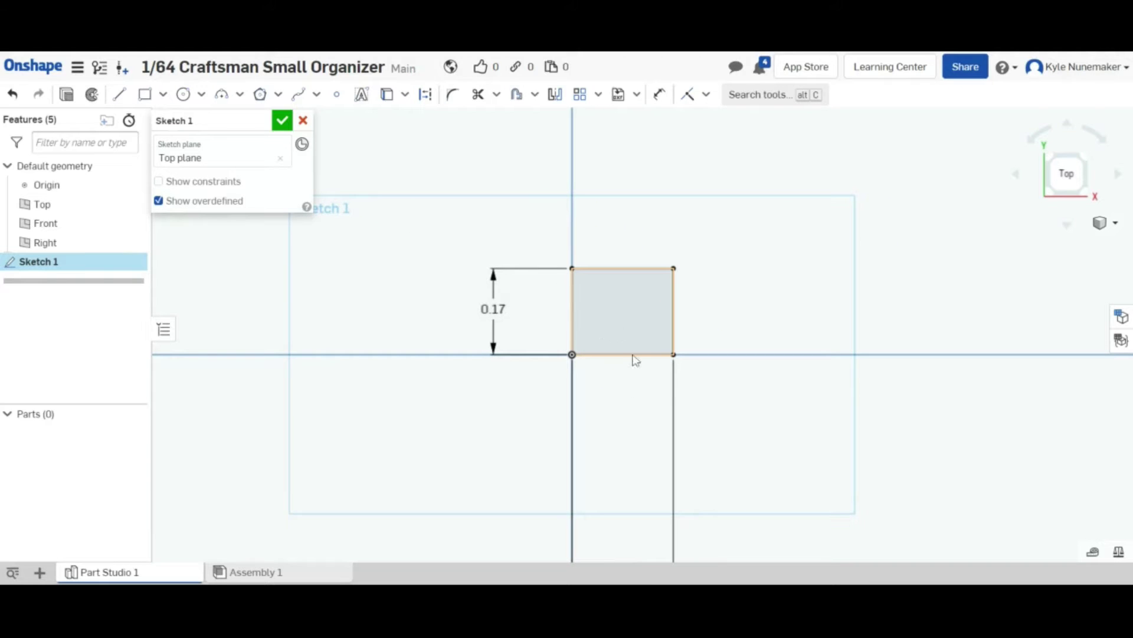
{"action": "mouse_move", "coordinate": [635, 360]}
{"action": "right_mouse_down"}
{"action": "mouse_move", "coordinate": [564, 304]}
{"action": "mouse_move", "coordinate": [608, 319]}
{"action": "right_mouse_up"}
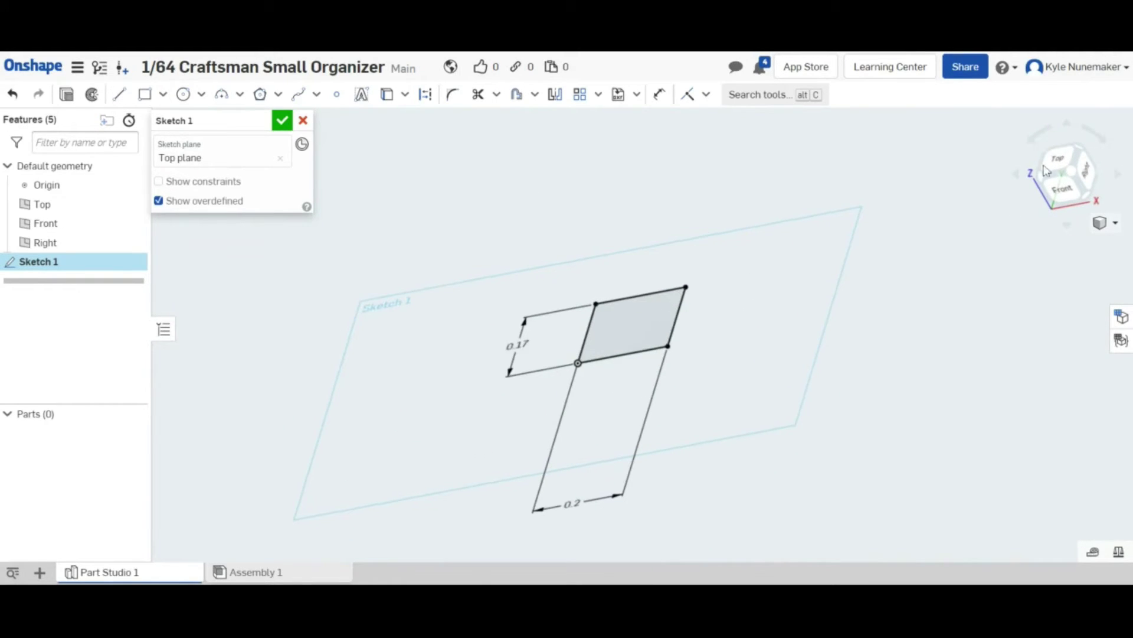
{"action": "key", "text": "n"}
{"action": "scroll", "coordinate": [661, 331], "scroll_direction": "up", "scroll_amount": 10}
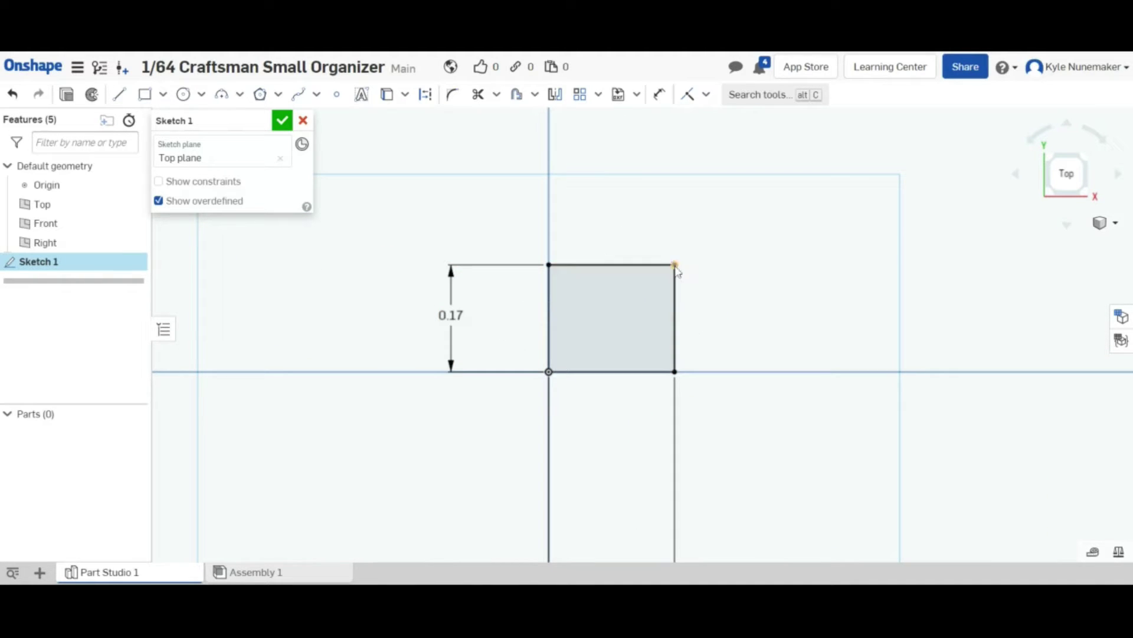
{"action": "mouse_move", "coordinate": [725, 226]}
{"action": "left_mouse_down"}
{"action": "mouse_move", "coordinate": [674, 264]}
{"action": "mouse_move", "coordinate": [730, 240]}
{"action": "left_mouse_up"}
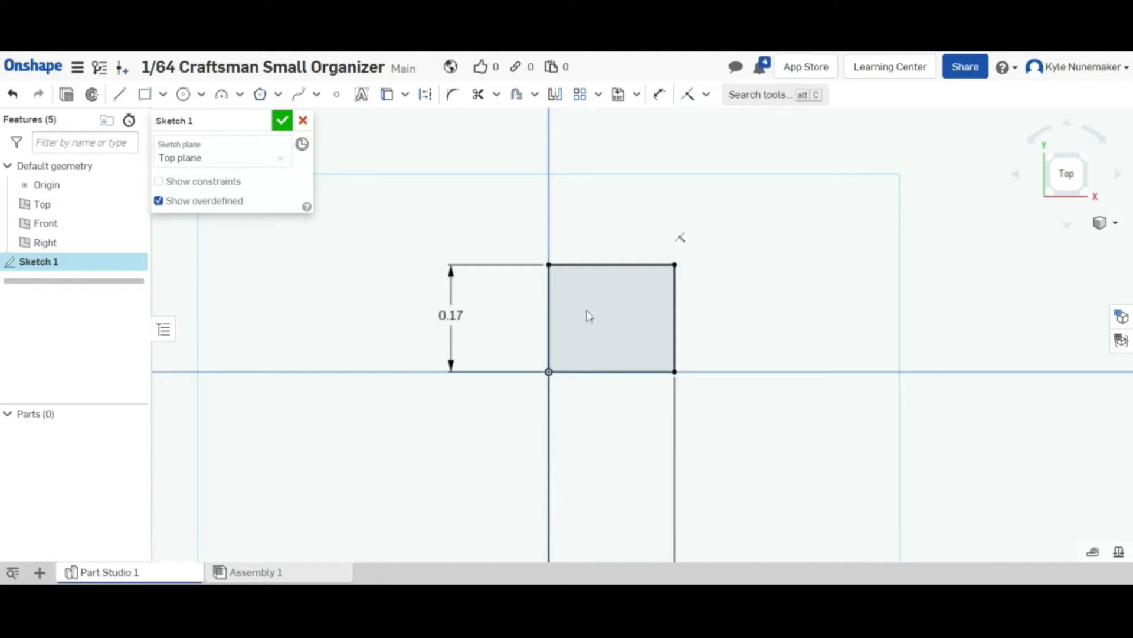
{"action": "left_click", "coordinate": [451, 315]}
{"action": "key", "text": "Delete"}
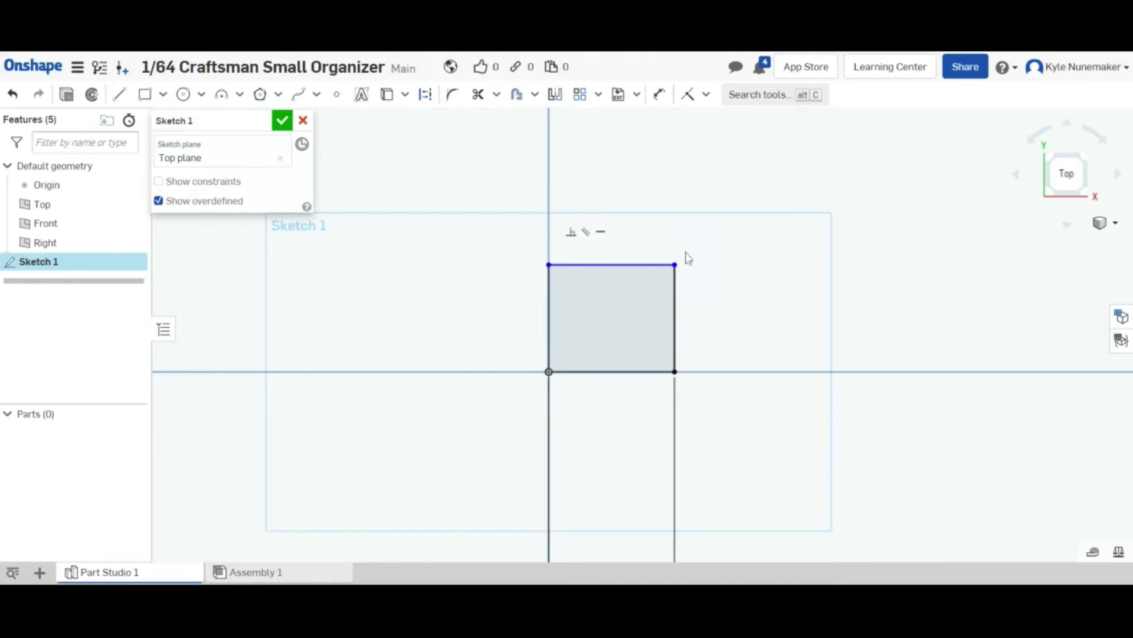
{"action": "mouse_move", "coordinate": [675, 264]}
{"action": "left_mouse_down"}
{"action": "mouse_move", "coordinate": [677, 188]}
{"action": "mouse_move", "coordinate": [710, 253]}
{"action": "mouse_move", "coordinate": [693, 195]}
{"action": "mouse_move", "coordinate": [695, 225]}
{"action": "left_mouse_up"}
{"action": "key", "text": "ctrl+z"}
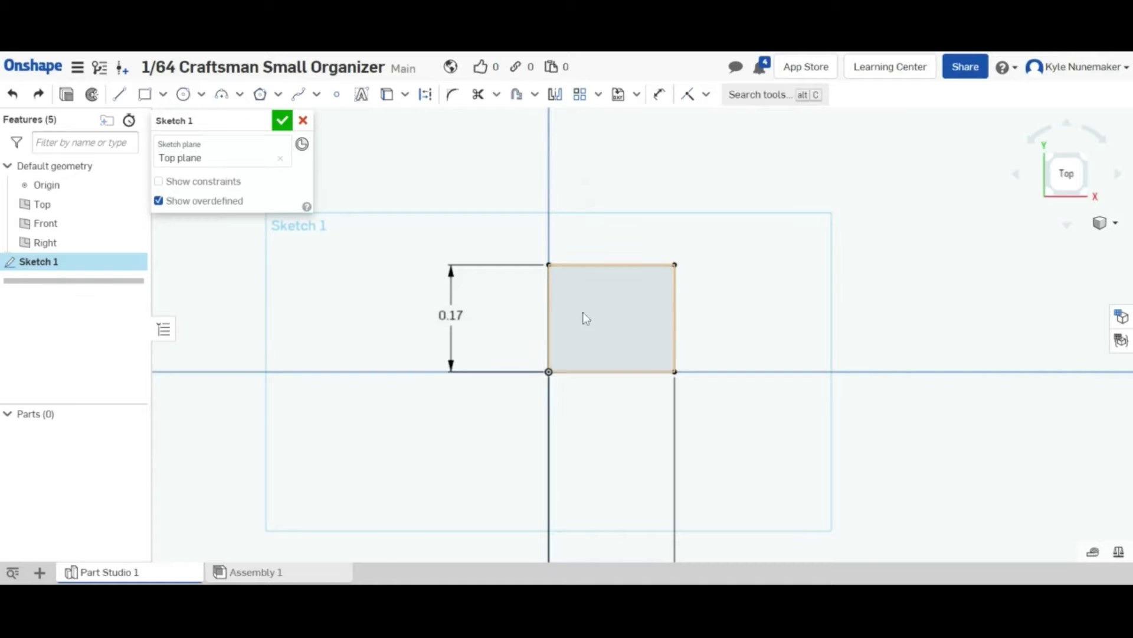
Offset the rectangle's top edge inward by 0.075 in to create a horizontal divider line
{"action": "left_click", "coordinate": [517, 95]}
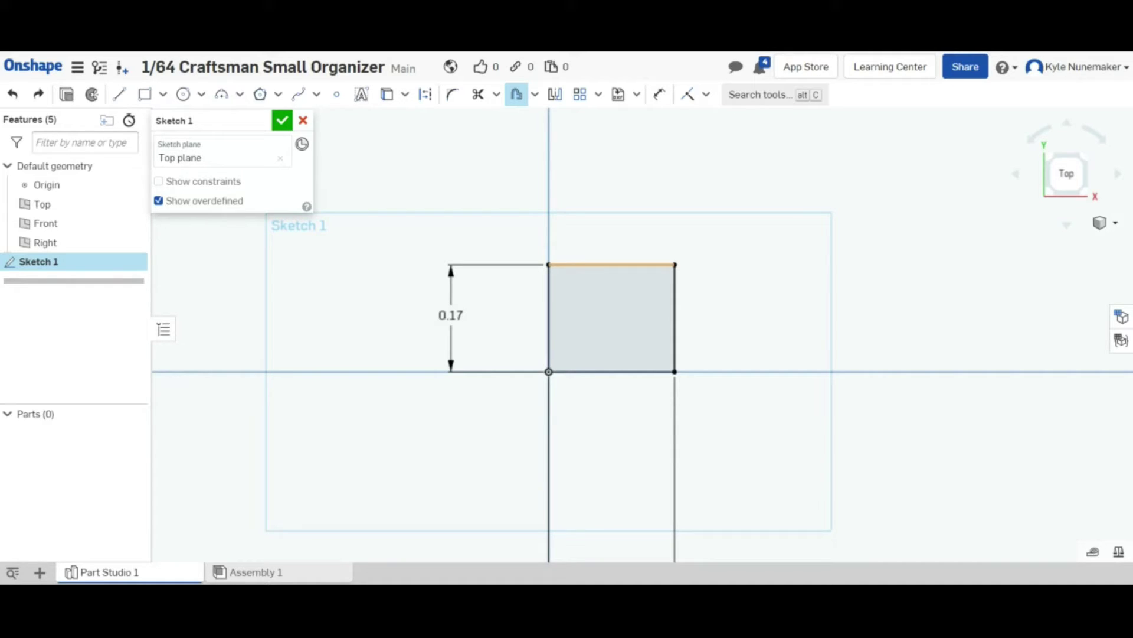
{"action": "left_click", "coordinate": [592, 265]}
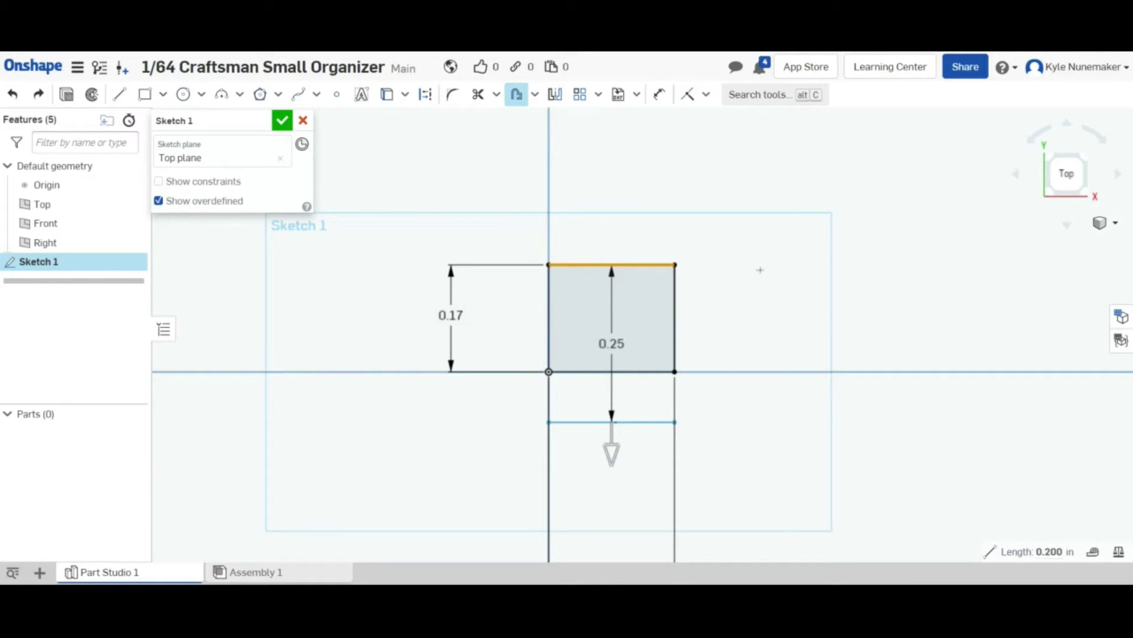
{"action": "left_click", "coordinate": [675, 300]}
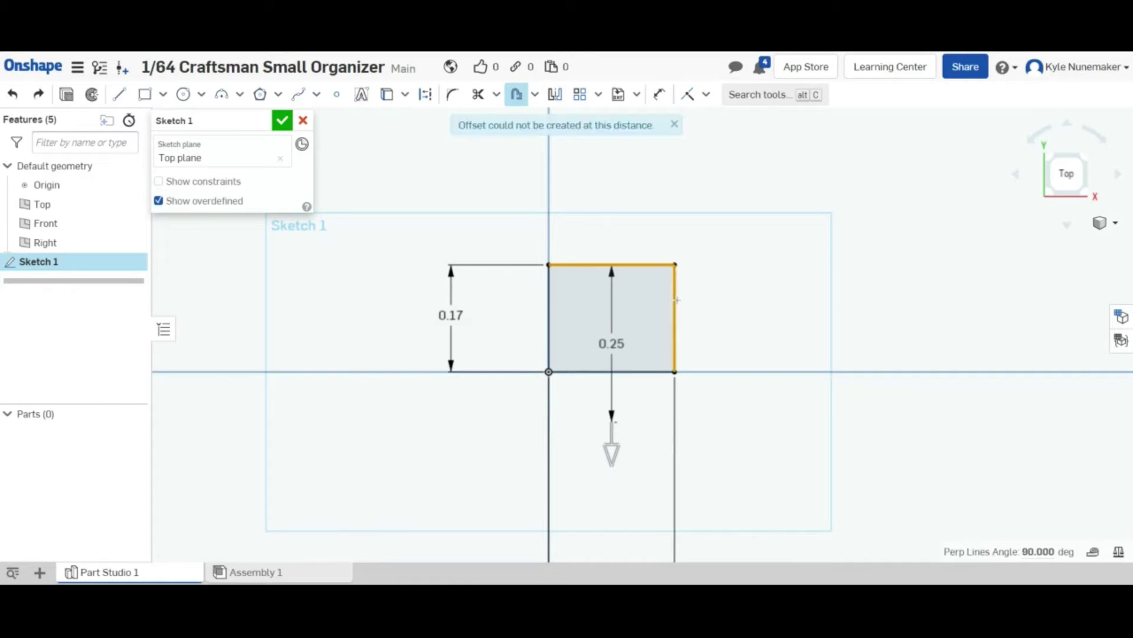
{"action": "left_click", "coordinate": [676, 299]}
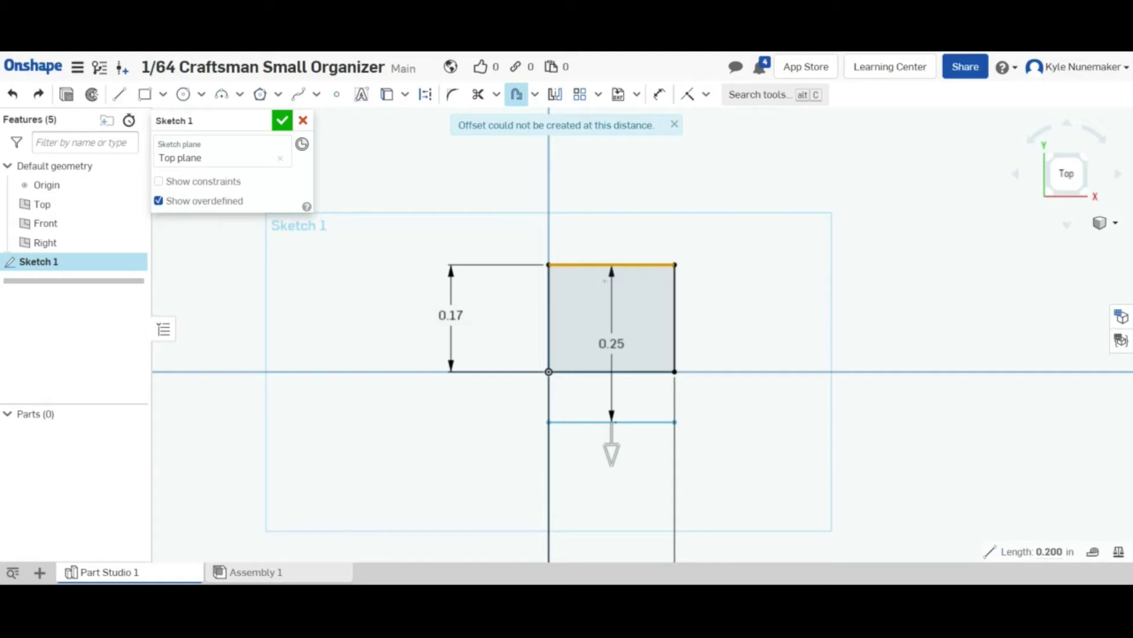
{"action": "left_click", "coordinate": [739, 257]}
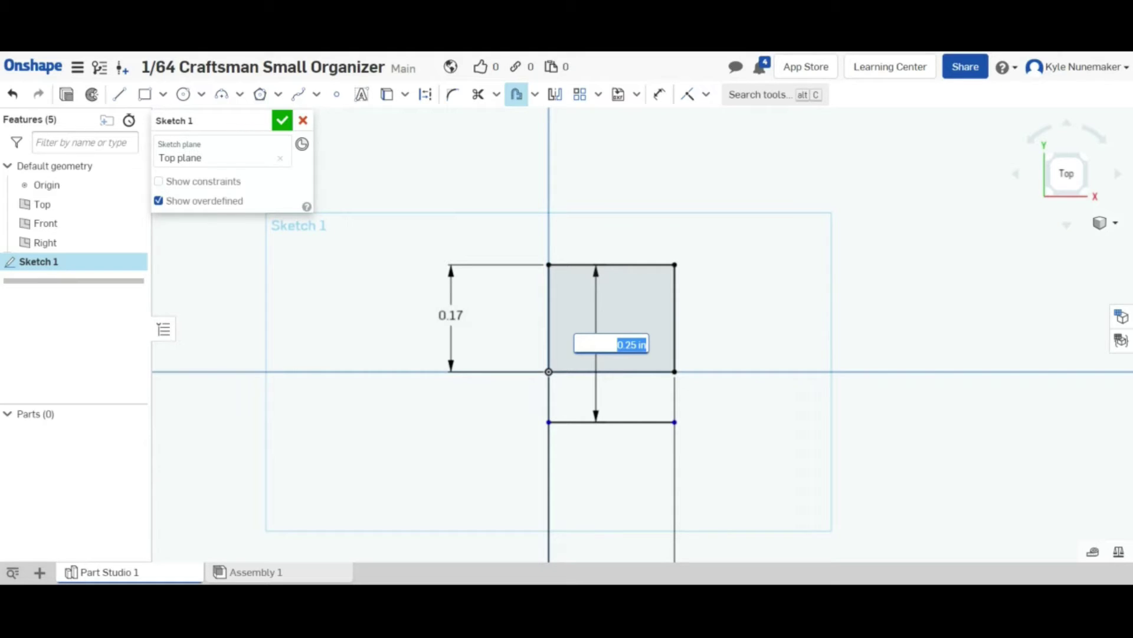
{"action": "type", "text": "0.075"}
{"action": "key", "text": "Return"}
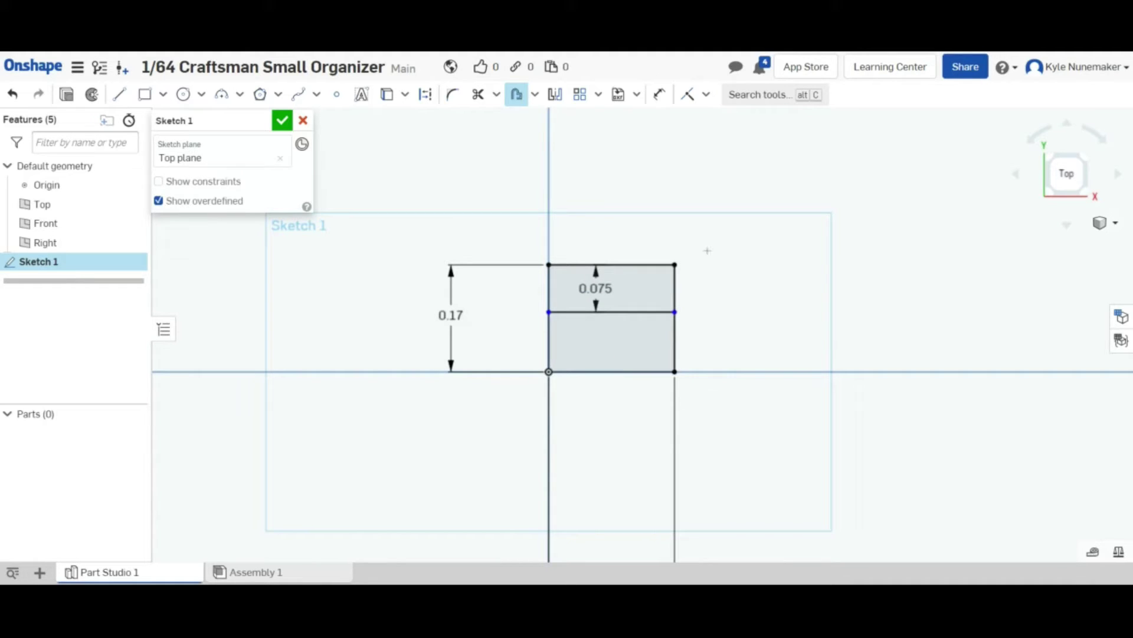
{"action": "key", "text": "Escape"}
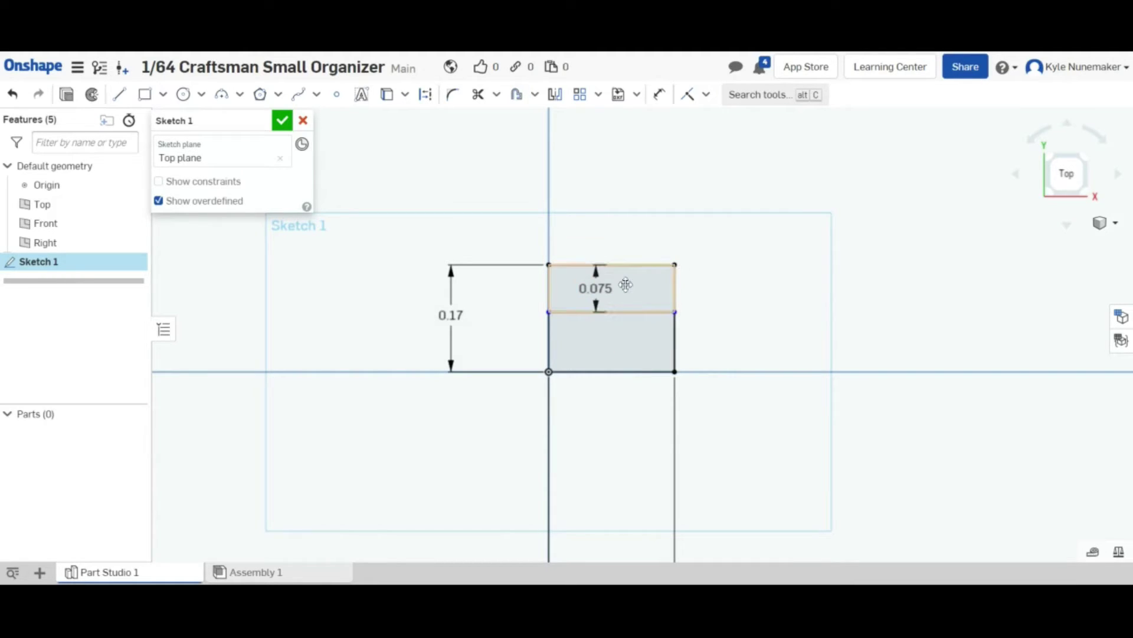
{"action": "left_click", "coordinate": [624, 284]}
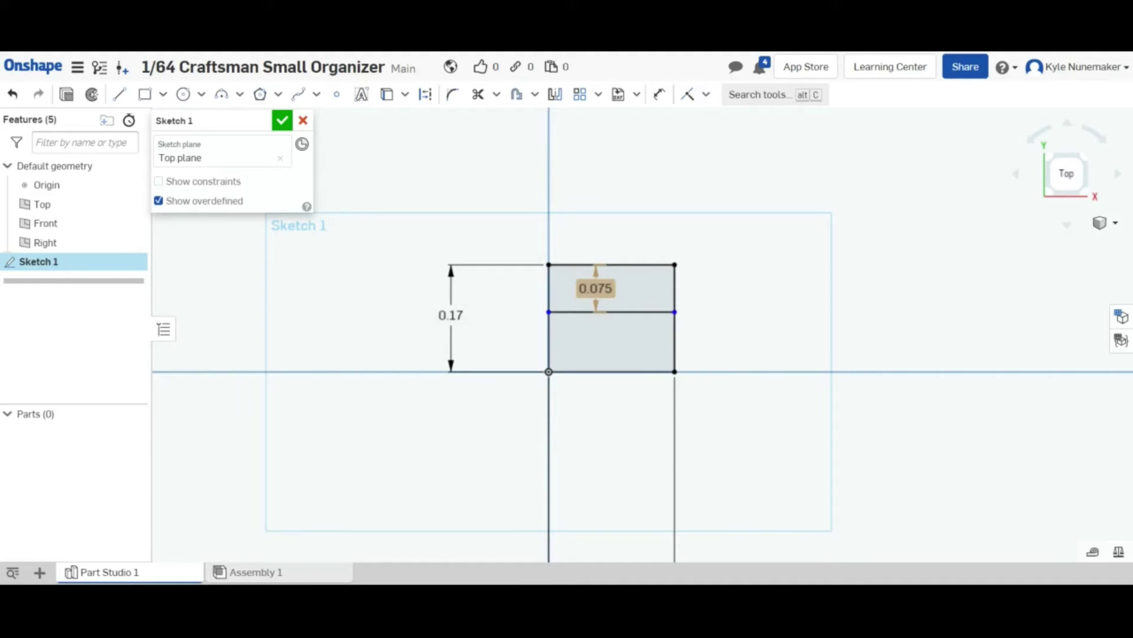
Offset the rectangle's left edge inward by 0.05 in to create a vertical divider line
{"action": "key", "text": "u"}
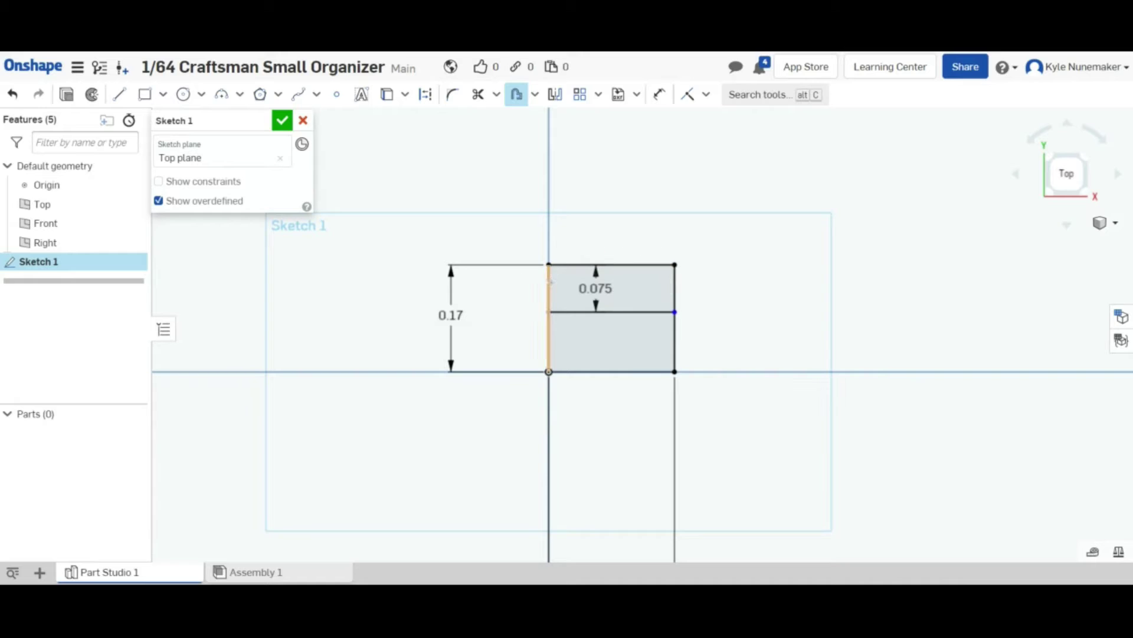
{"action": "left_click", "coordinate": [549, 282]}
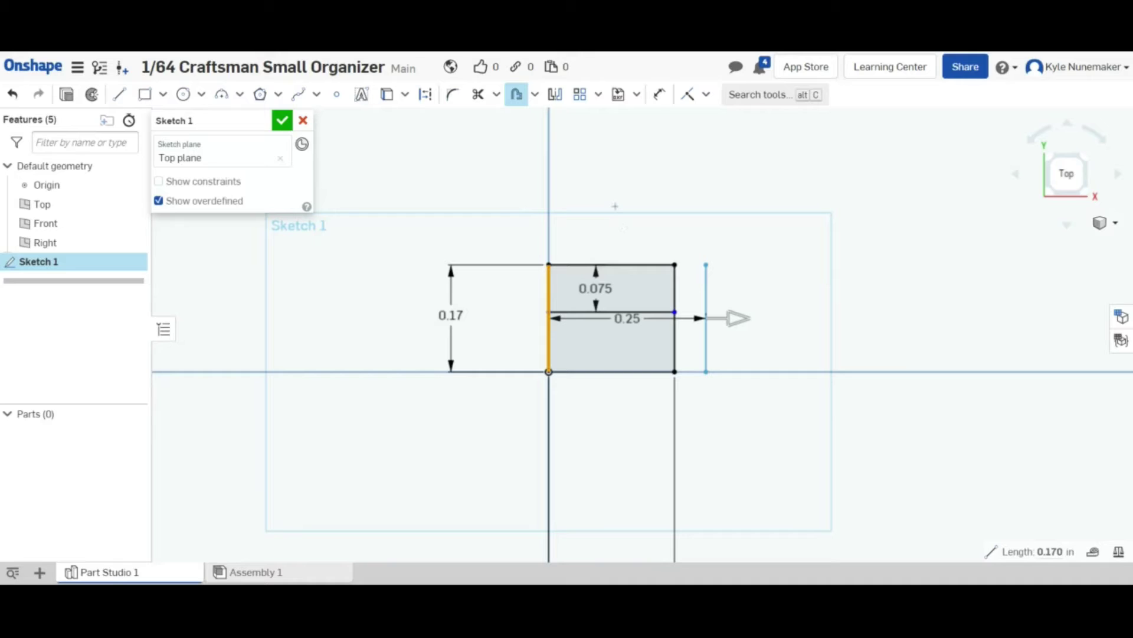
{"action": "key", "text": "Return"}
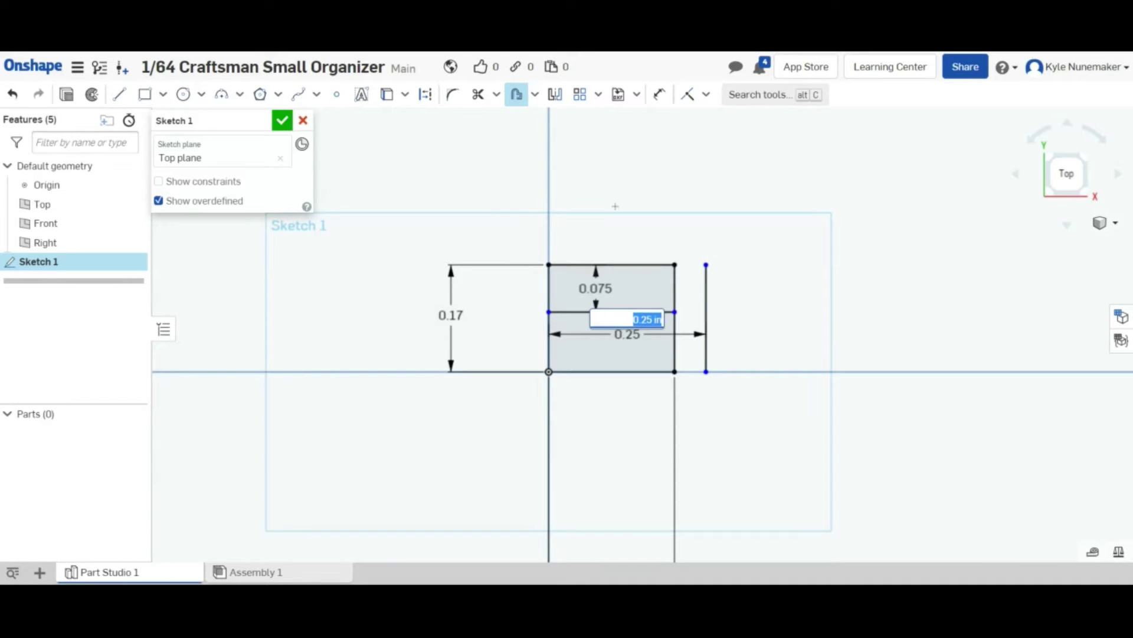
{"action": "key", "text": "BackSpace"}
{"action": "type", "text": "0.055"}
{"action": "key", "text": "BackSpace"}
{"action": "key", "text": "Return"}
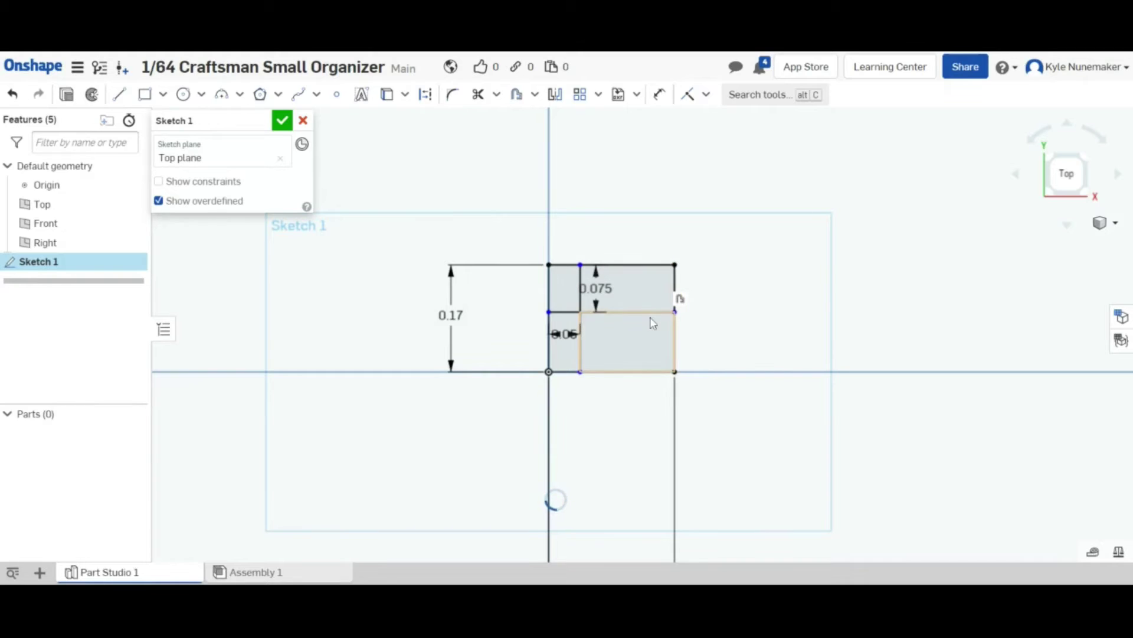
{"action": "key", "text": "u"}
{"action": "left_click", "coordinate": [676, 298]}
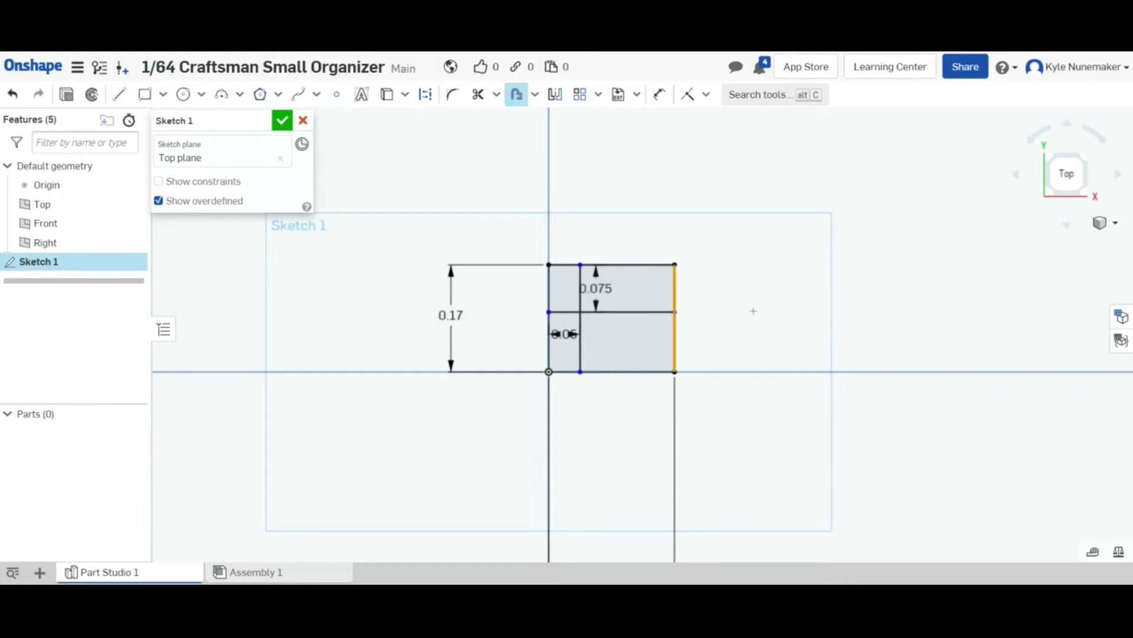
{"action": "left_click", "coordinate": [675, 225]}
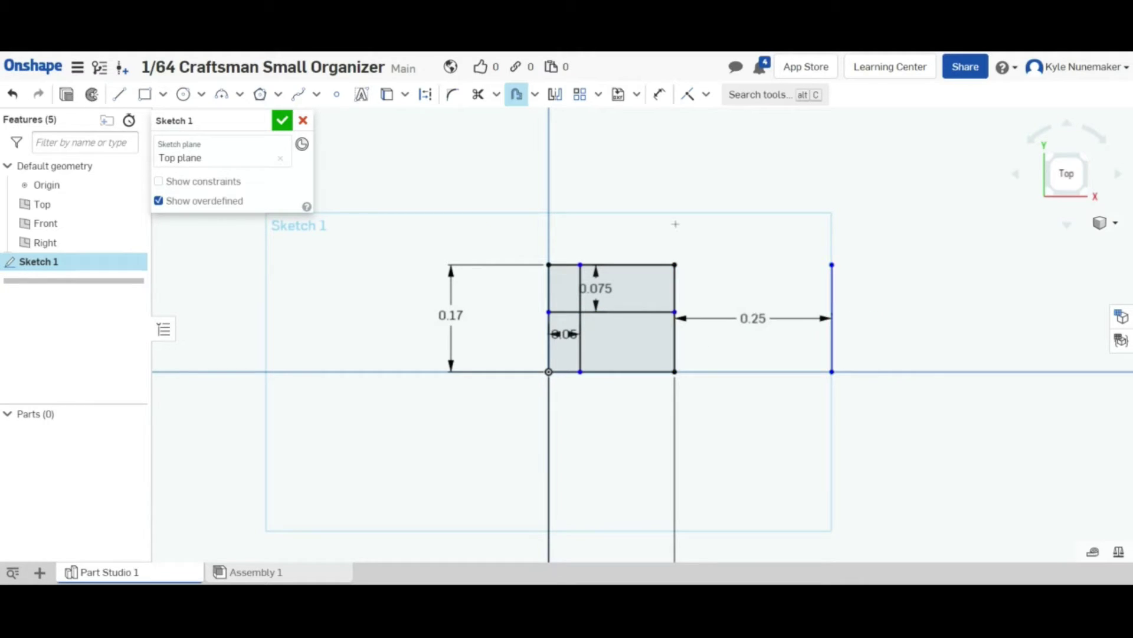
{"action": "key", "text": "BackSpace"}
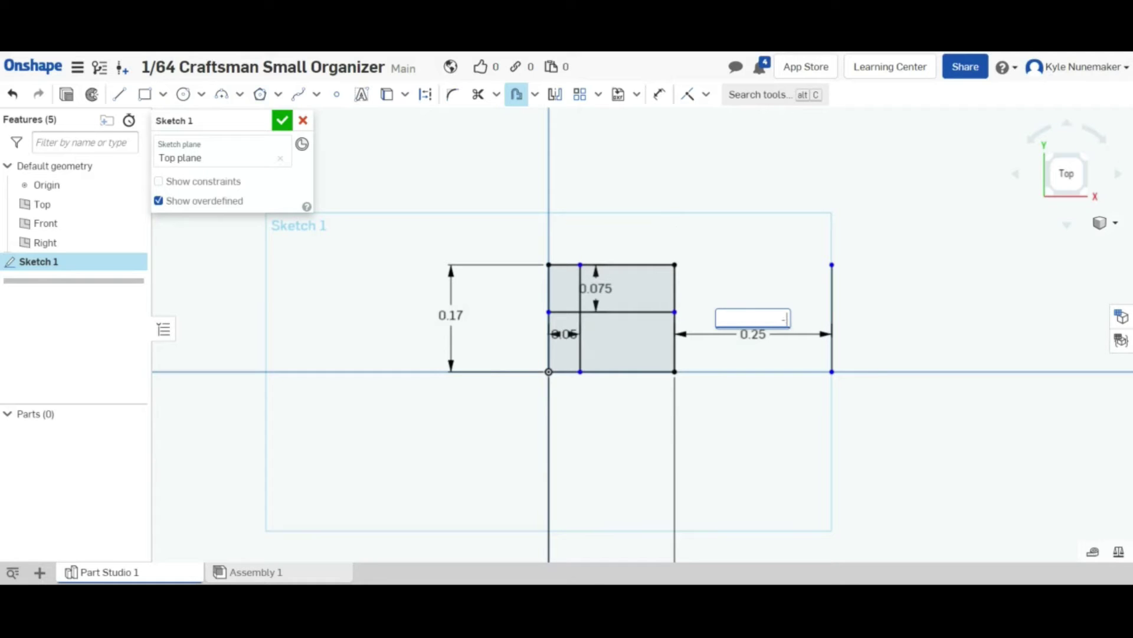
{"action": "key", "text": "ctrl+z"}
{"action": "key", "text": "Escape"}
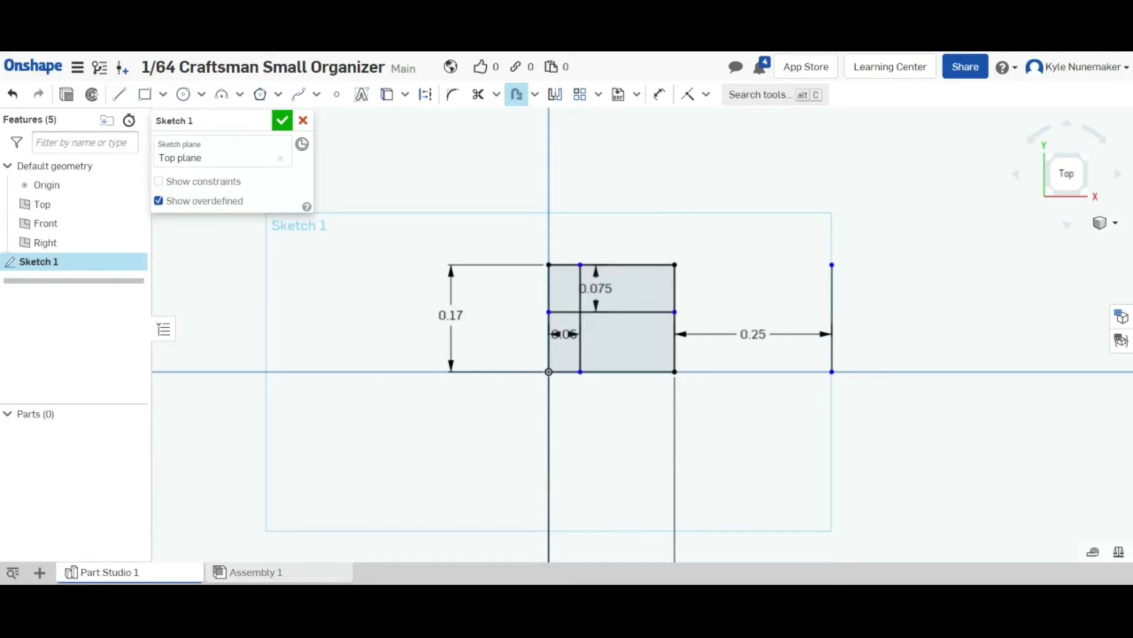
{"action": "key", "text": "Escape"}
{"action": "key", "text": "ctrl+z"}
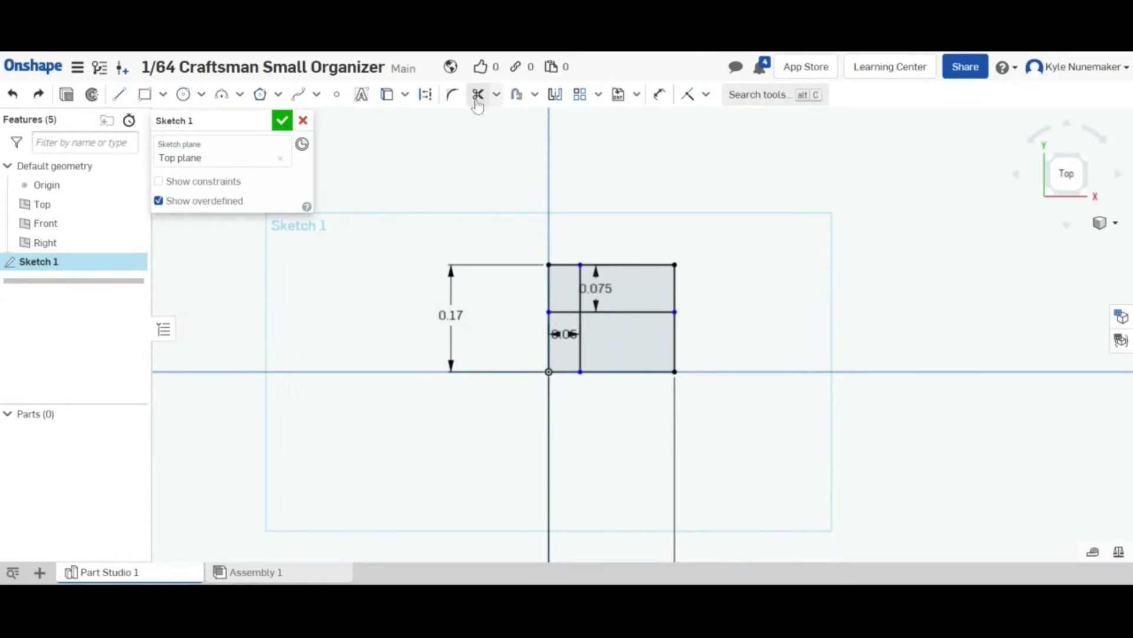
{"action": "left_click", "coordinate": [516, 94]}
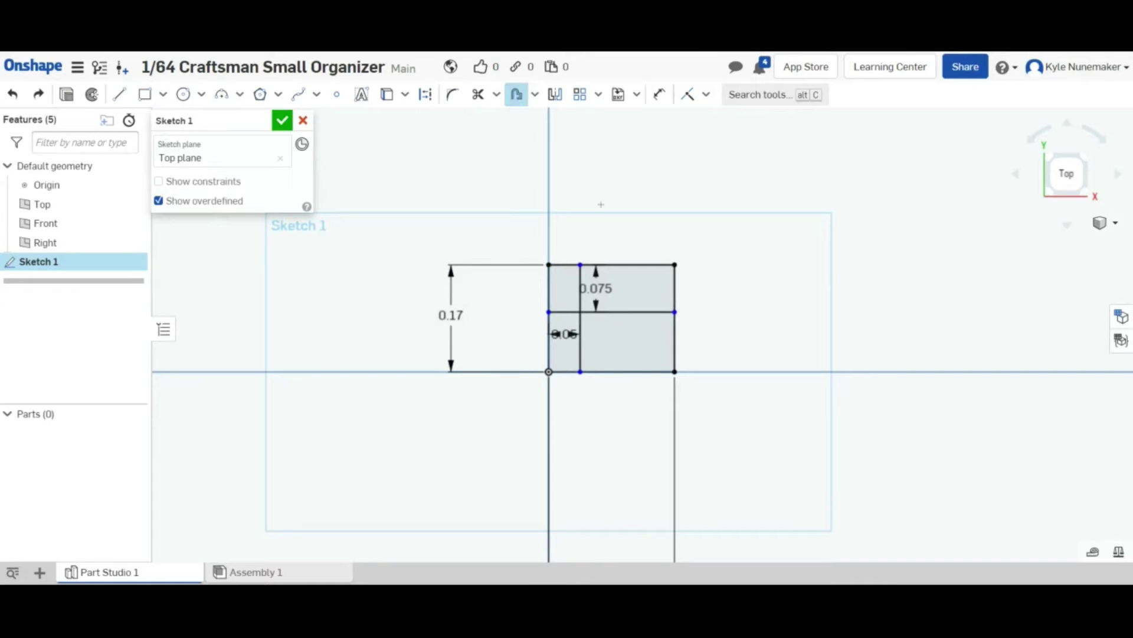
{"action": "left_click", "coordinate": [674, 285]}
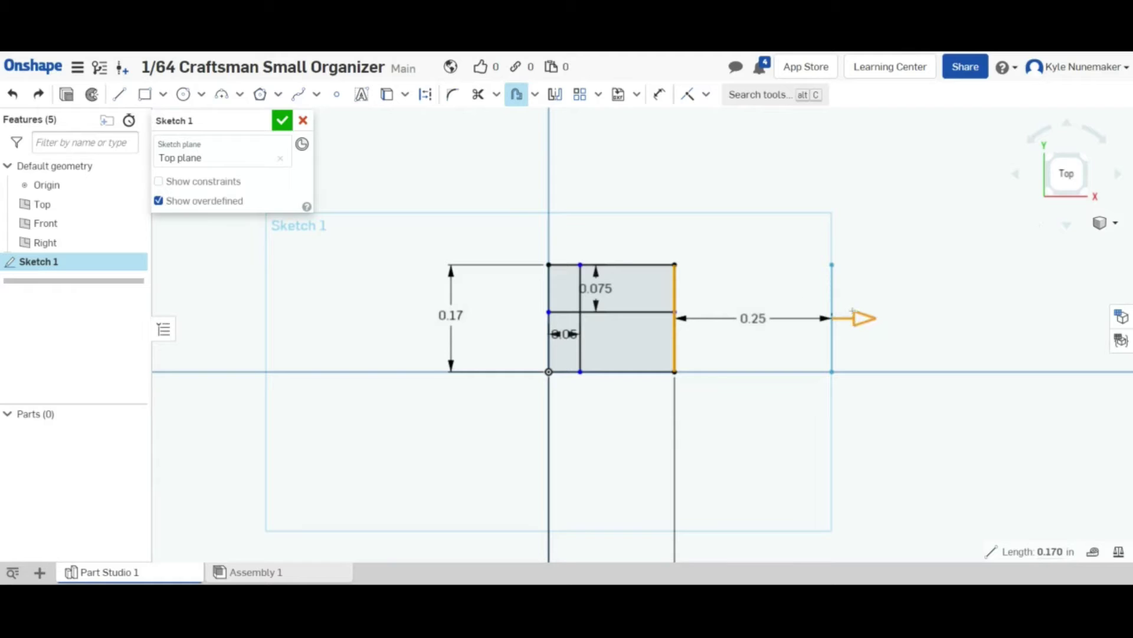
{"action": "left_click_drag", "start_coordinate": [856, 318], "coordinate": [655, 348]}
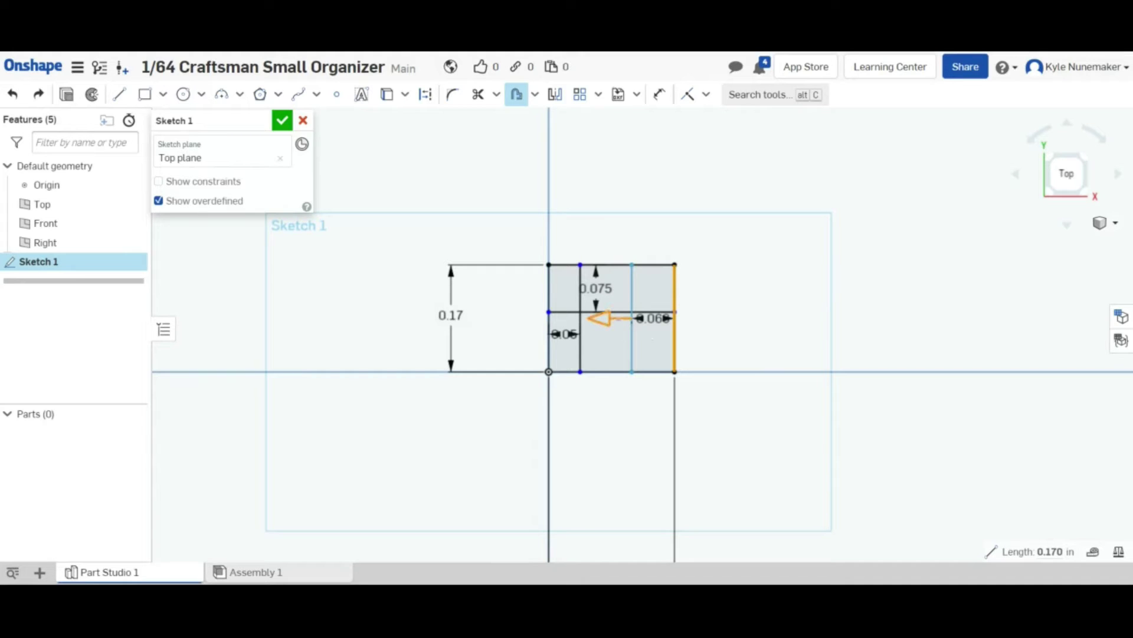
{"action": "key", "text": "Escape"}
Offset the rectangle's right edge inward by 0.05 in, flipping the offset direction toward the interior
{"action": "left_click", "coordinate": [517, 95]}
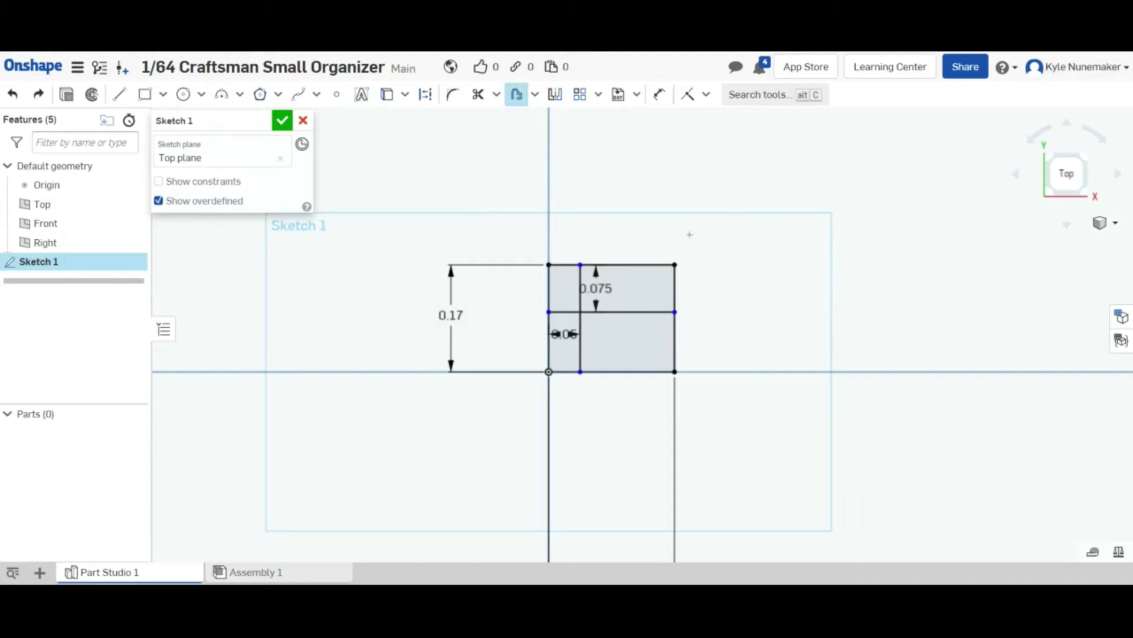
{"action": "left_click", "coordinate": [676, 281]}
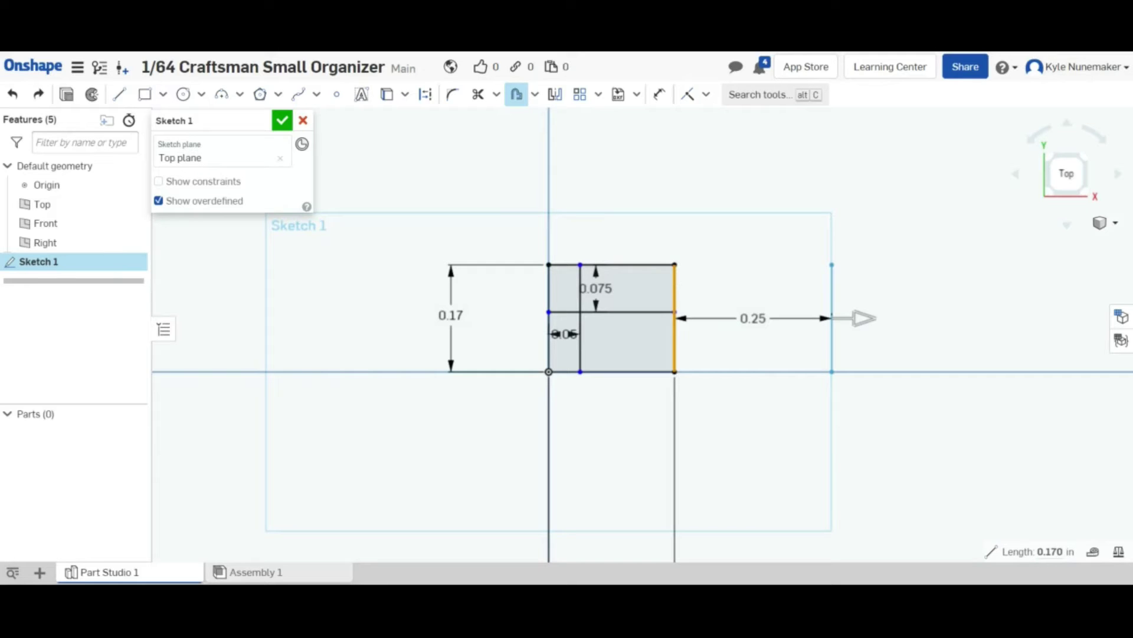
{"action": "left_click", "coordinate": [861, 319]}
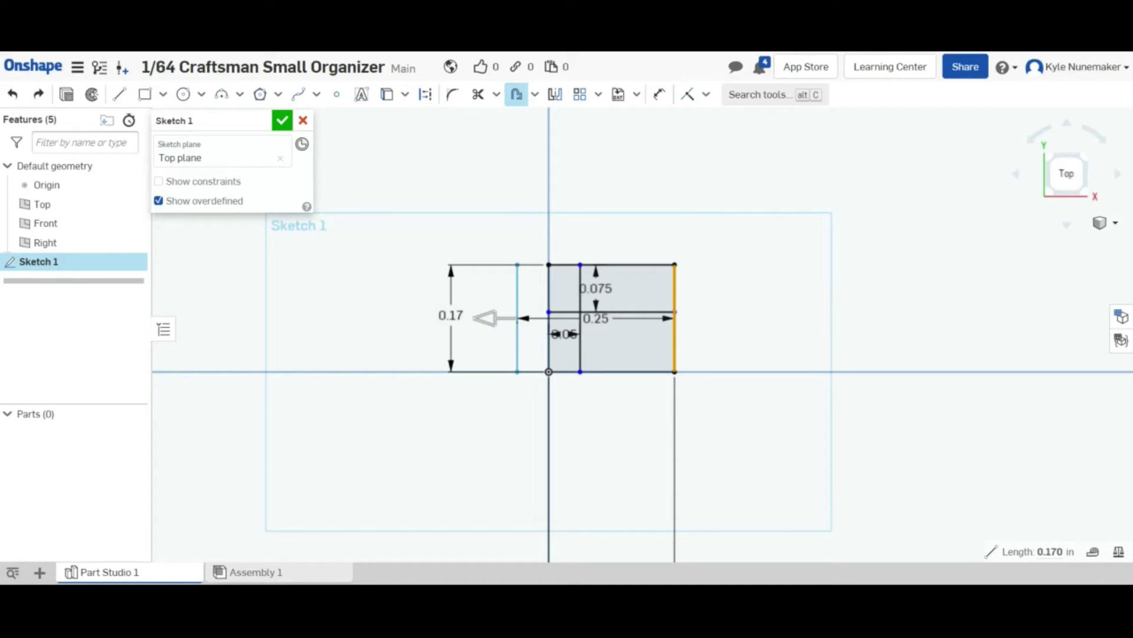
{"action": "left_click", "coordinate": [711, 211]}
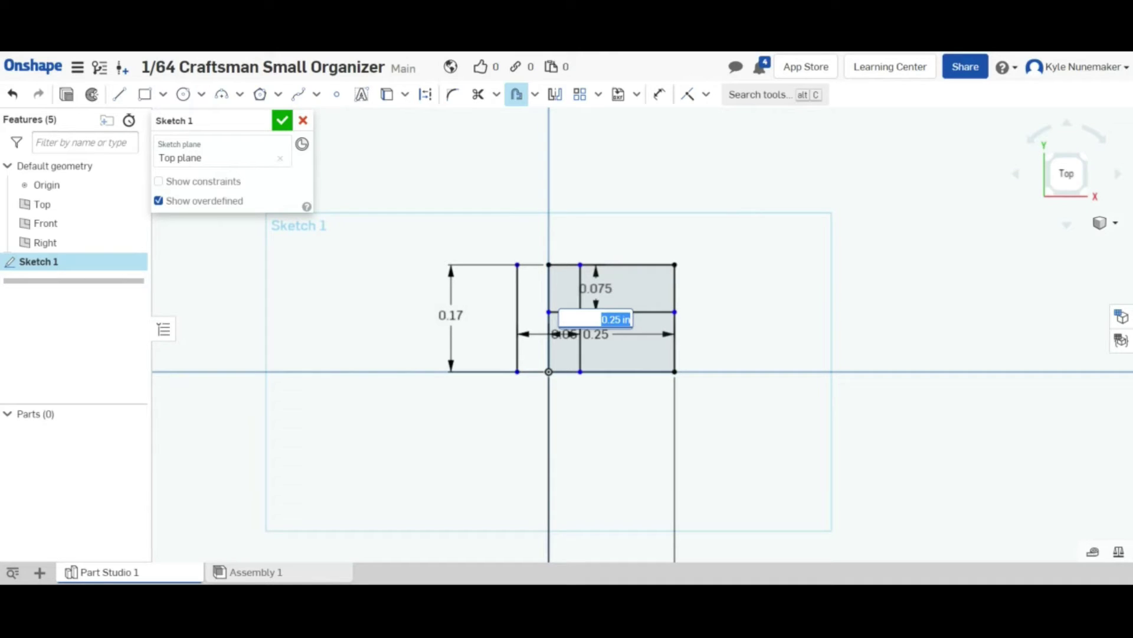
{"action": "type", "text": "0.05"}
{"action": "key", "text": "Return"}
{"action": "key", "text": "Escape"}
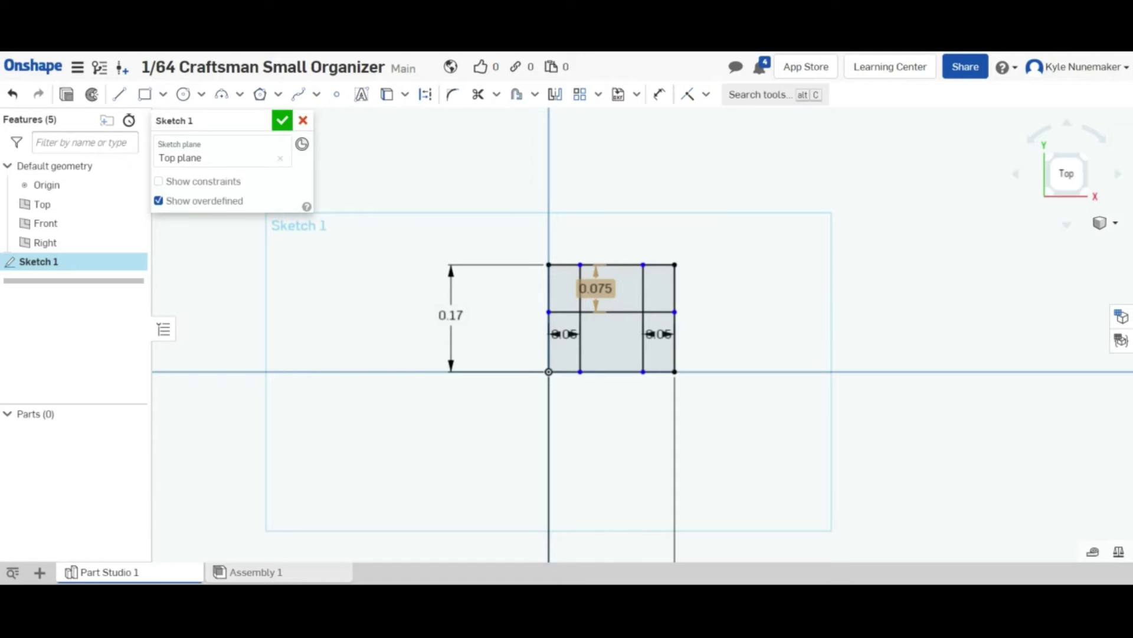
Set the horizontal divider line's offset from the top edge to 0.065 in
{"action": "double_click", "coordinate": [597, 288]}
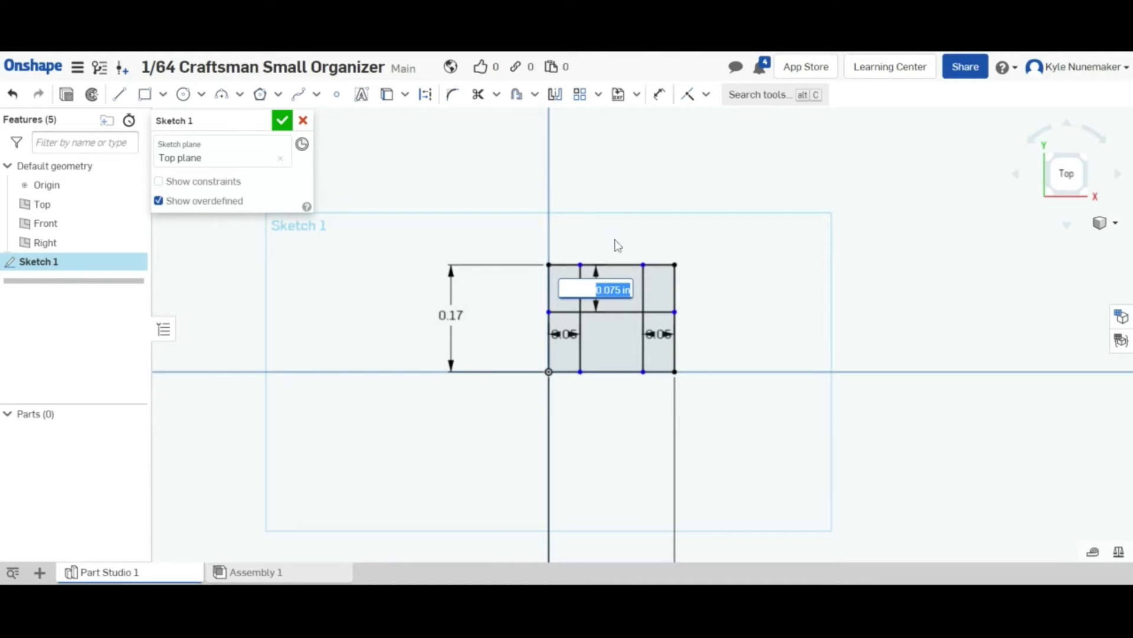
{"action": "key", "text": "Return"}
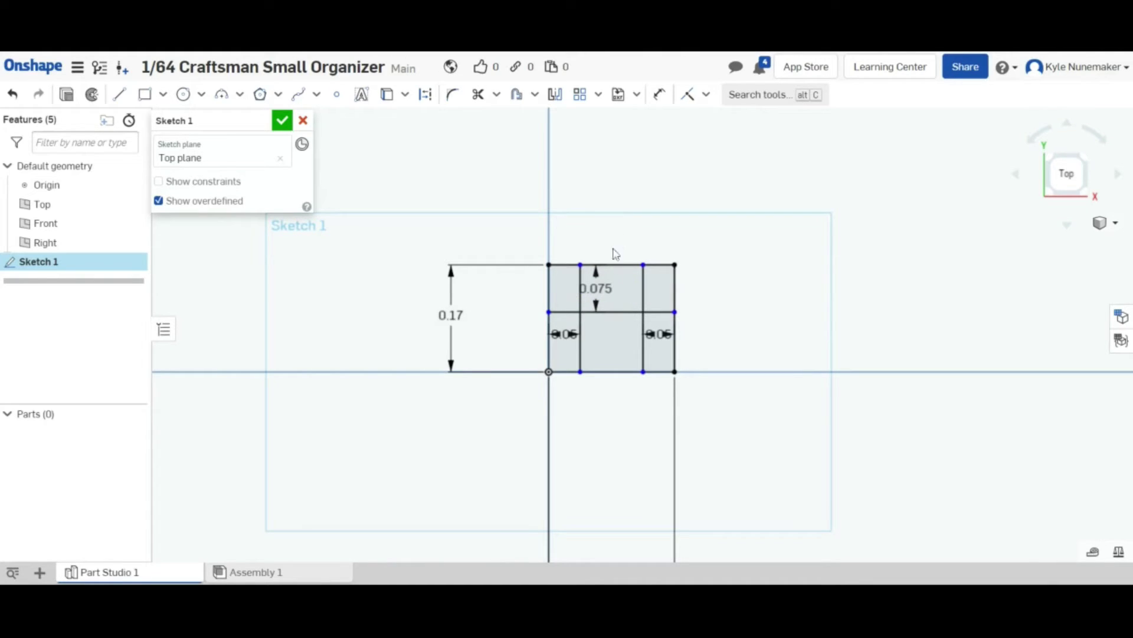
{"action": "double_click", "coordinate": [601, 289]}
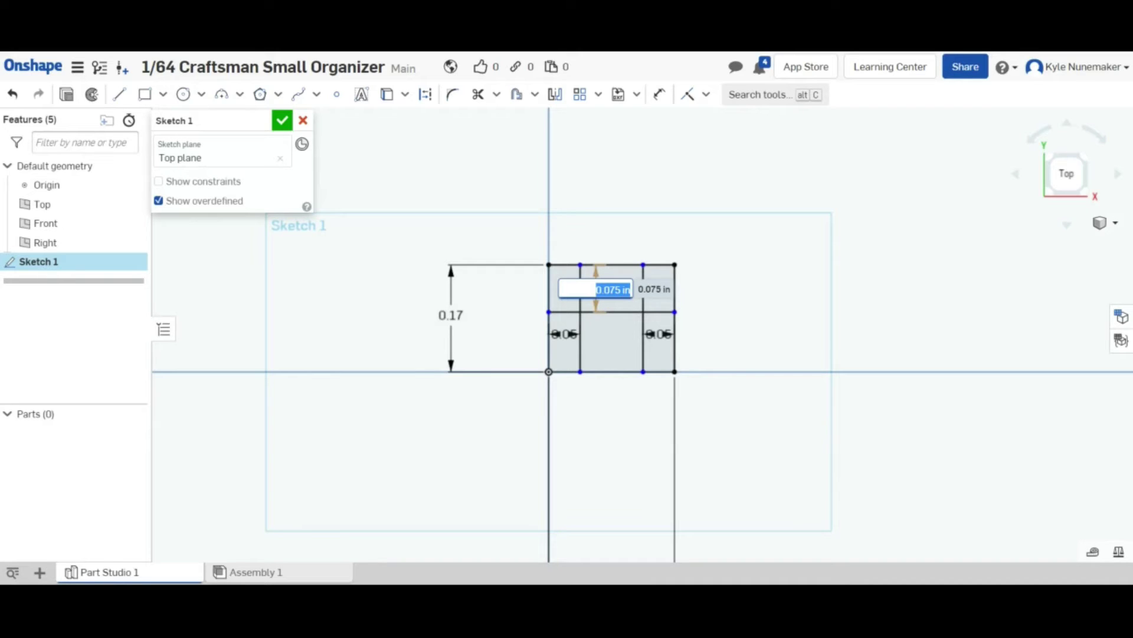
{"action": "key", "text": "BackSpace"}
{"action": "type", "text": ".065"}
{"action": "key", "text": "Escape"}
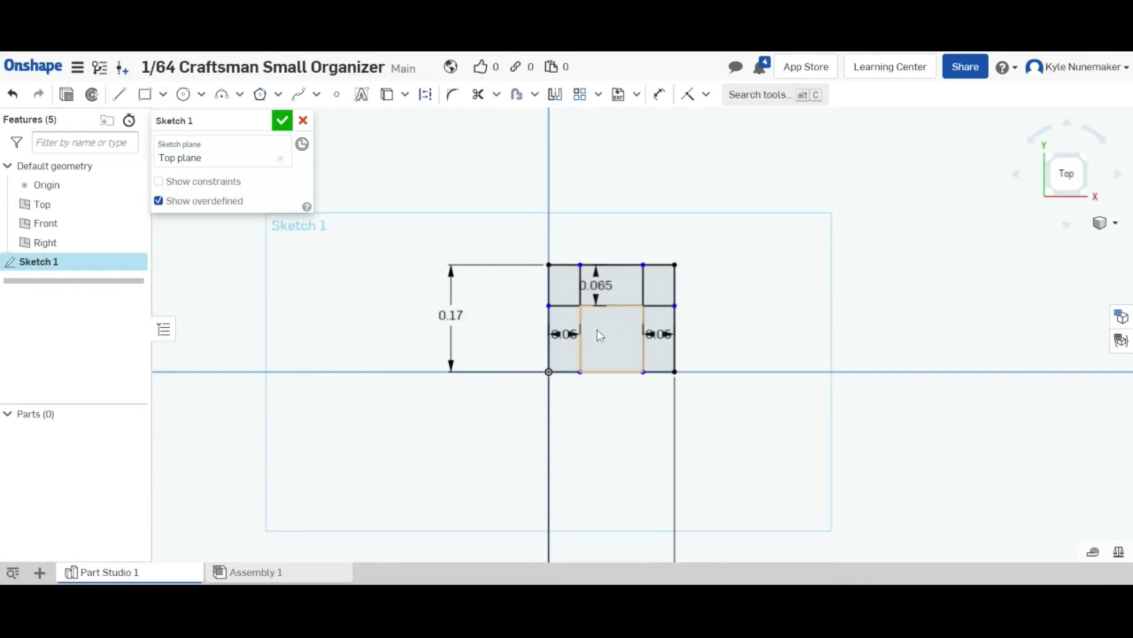
{"action": "scroll", "coordinate": [598, 328], "scroll_direction": "up", "scroll_amount": 2}
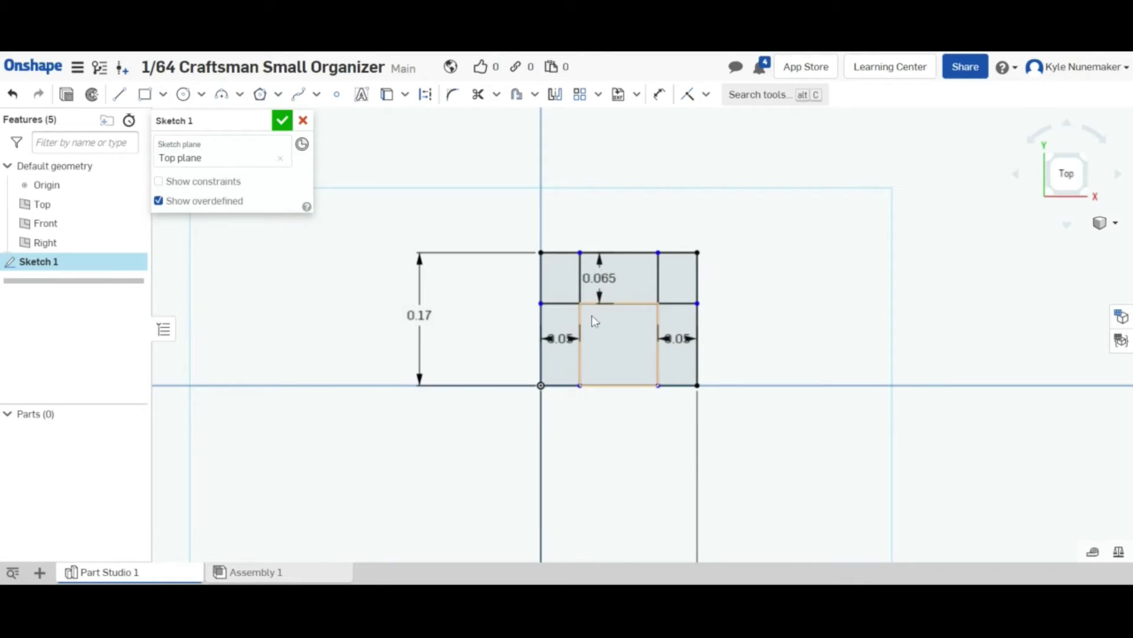
{"action": "key", "text": "u"}
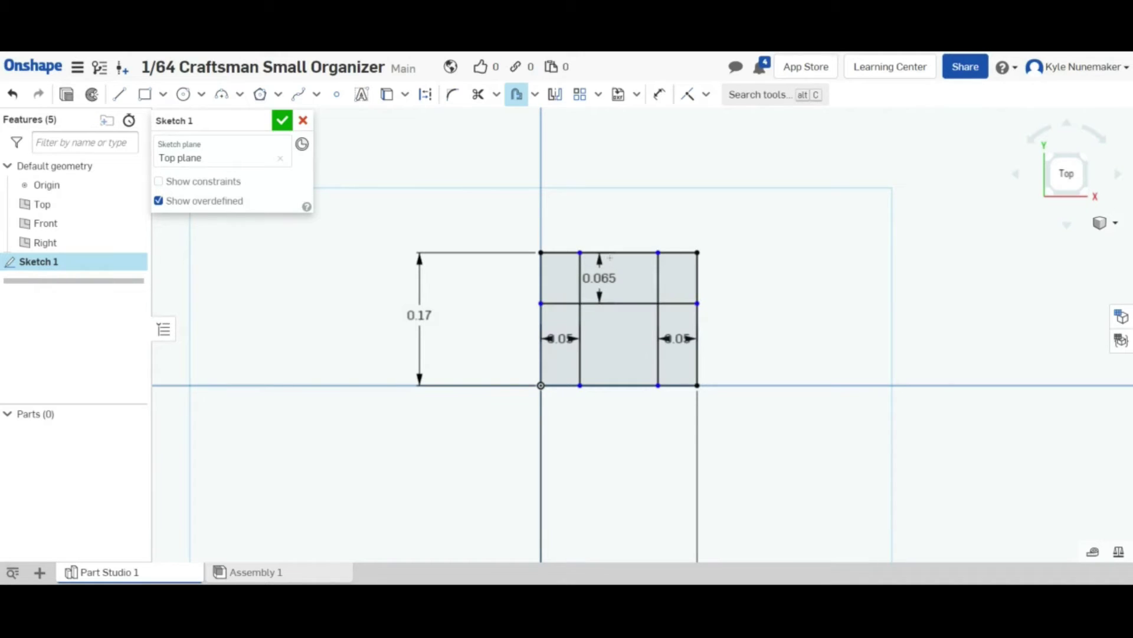
{"action": "left_click", "coordinate": [614, 304]}
{"action": "key", "text": "Escape"}
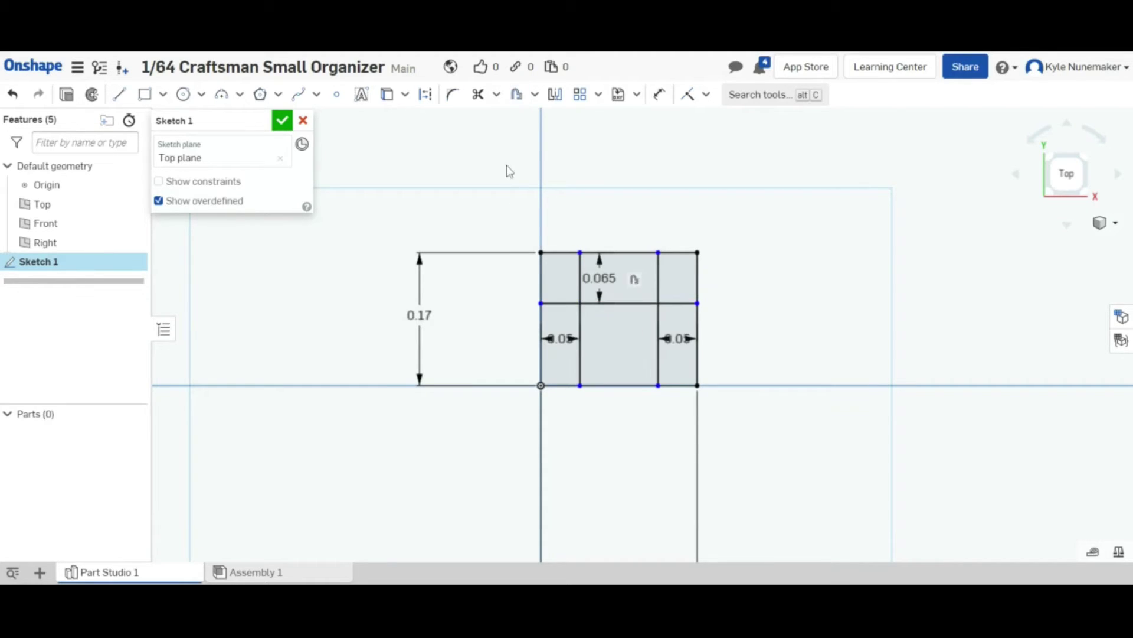
{"action": "left_click", "coordinate": [518, 95]}
{"action": "left_click", "coordinate": [517, 98]}
{"action": "left_click", "coordinate": [517, 102]}
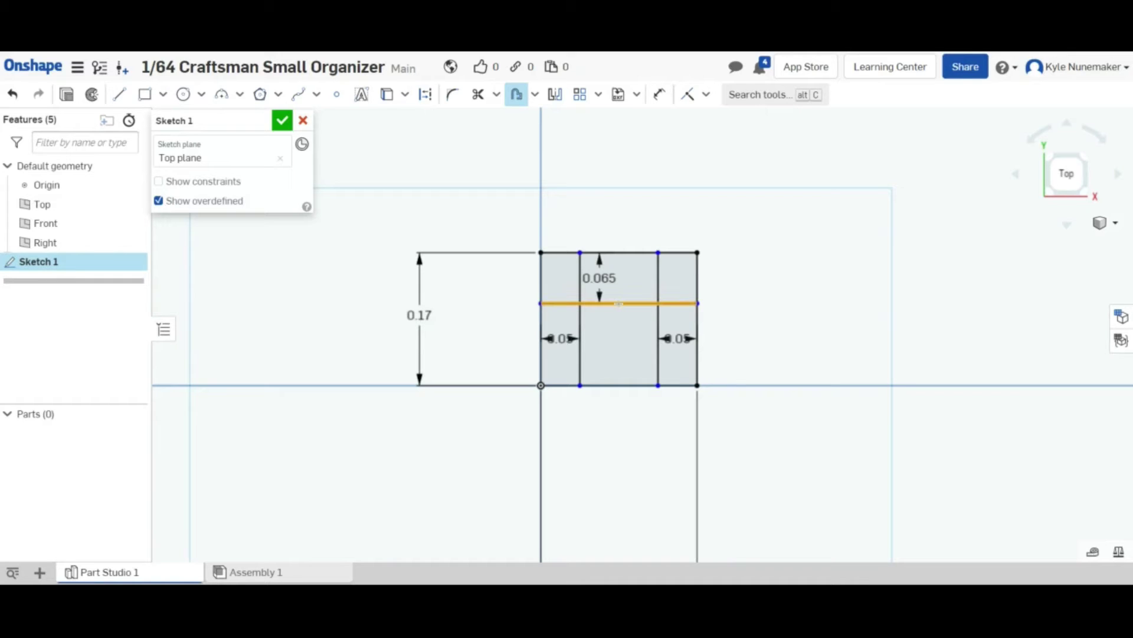
{"action": "scroll", "coordinate": [619, 304], "scroll_direction": "down", "scroll_amount": 3}
{"action": "scroll", "coordinate": [616, 304], "scroll_direction": "up", "scroll_amount": 3}
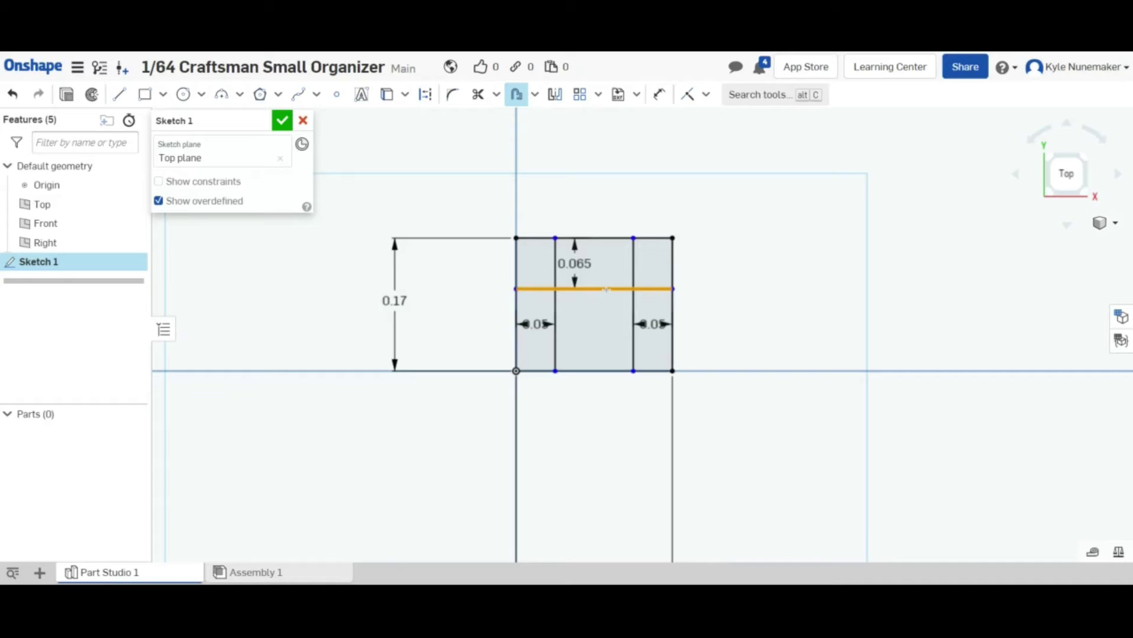
{"action": "key", "text": "Escape"}
{"action": "key", "text": "o"}
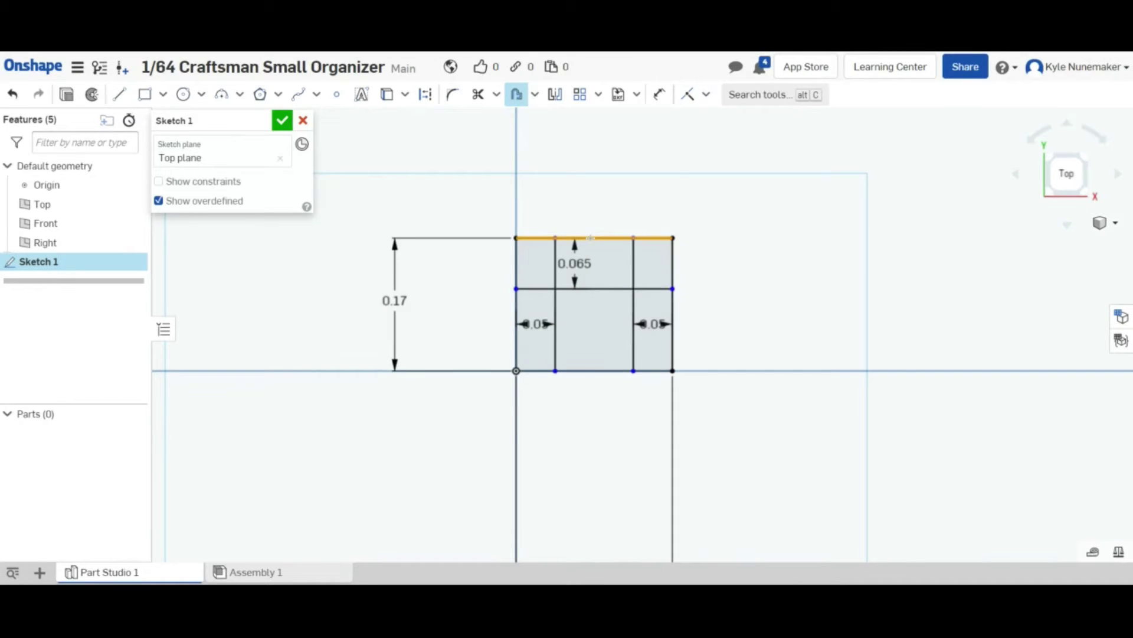
{"action": "left_click", "coordinate": [596, 238]}
{"action": "key", "text": "Escape"}
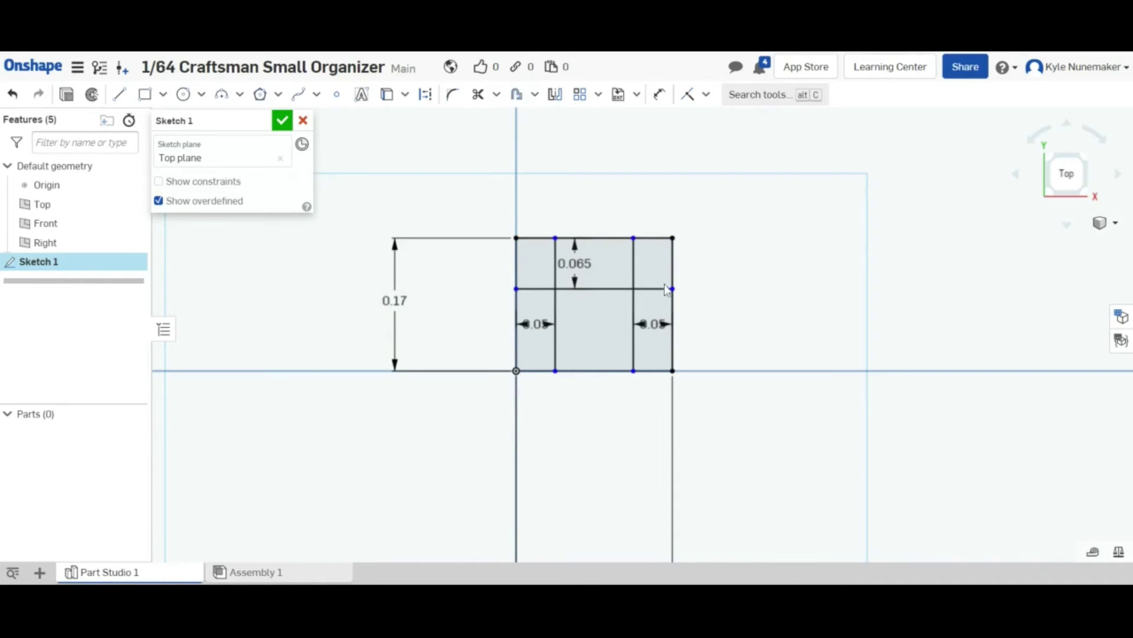
Offset the horizontal divider line by 0.03 in toward the rectangle's top edge, flipping the offset direction
{"action": "key", "text": "o"}
{"action": "left_click", "coordinate": [608, 290]}
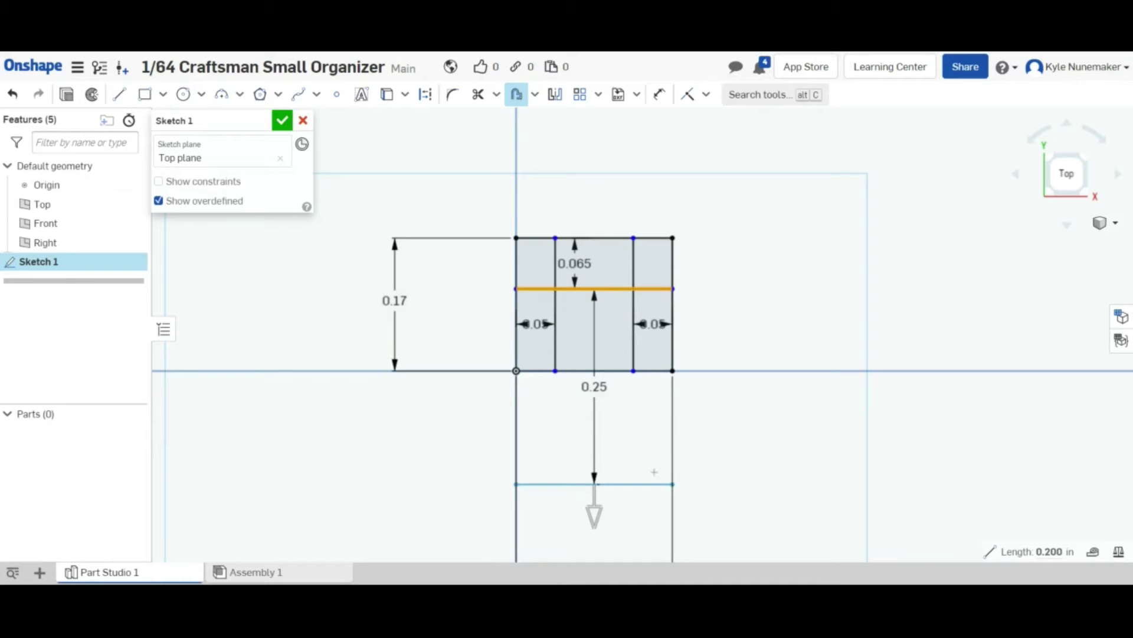
{"action": "left_click", "coordinate": [594, 514]}
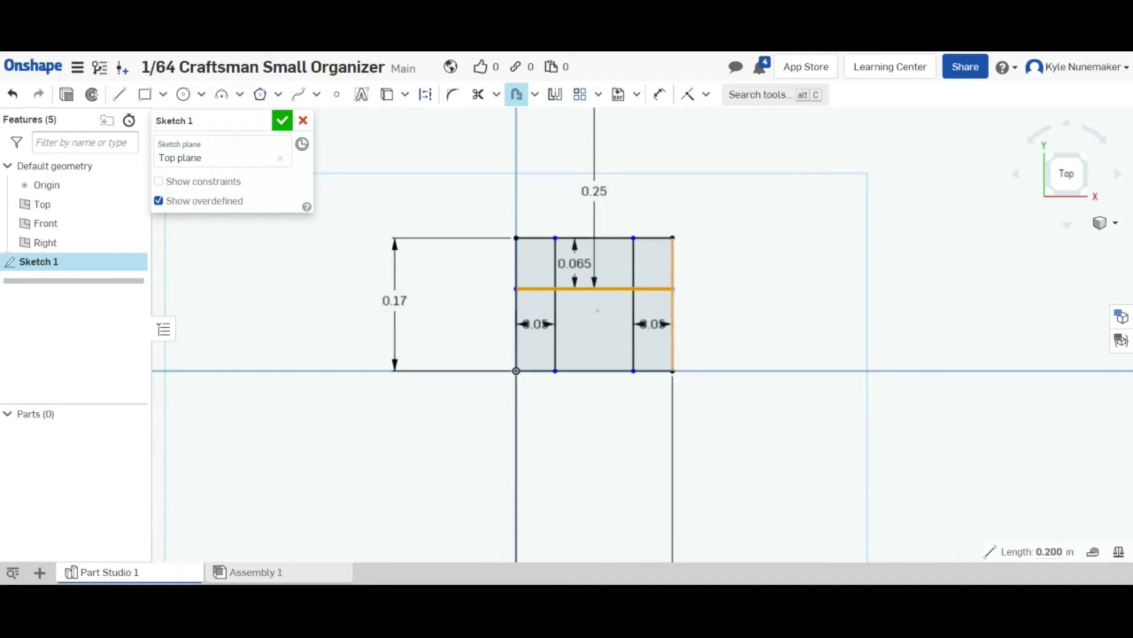
{"action": "left_click", "coordinate": [728, 279]}
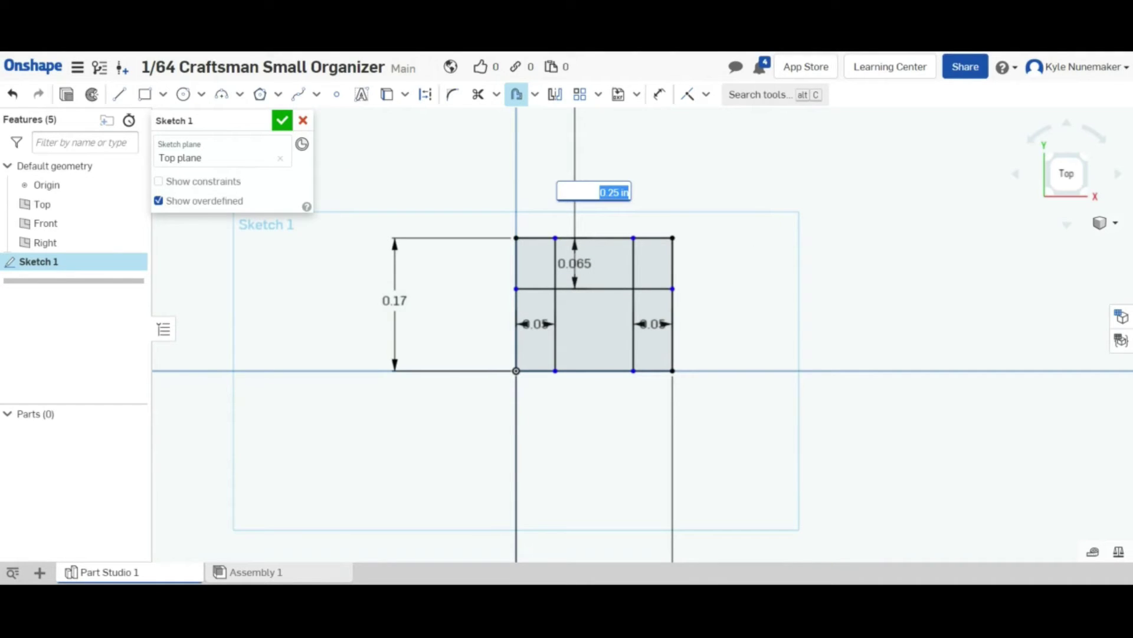
{"action": "key", "text": "BackSpace"}
{"action": "type", "text": "0.25"}
{"action": "key", "text": "Return"}
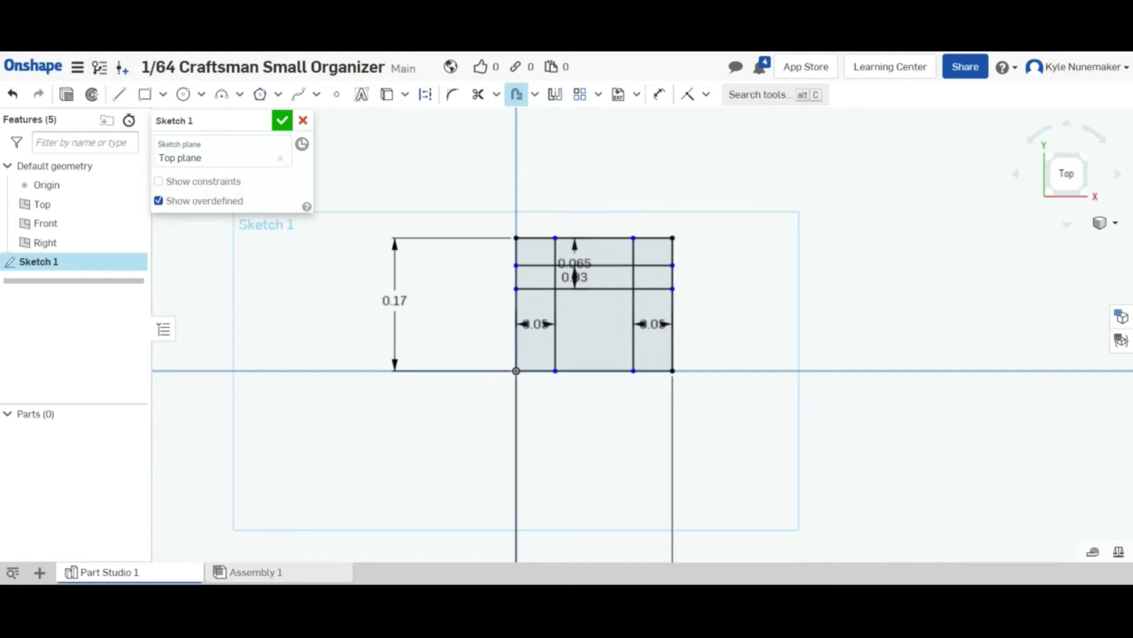
Offset the left vertical divider line by 0.015 in toward the middle of the rectangle
{"action": "key", "text": "Escape"}
{"action": "key", "text": "u"}
{"action": "left_click", "coordinate": [557, 300]}
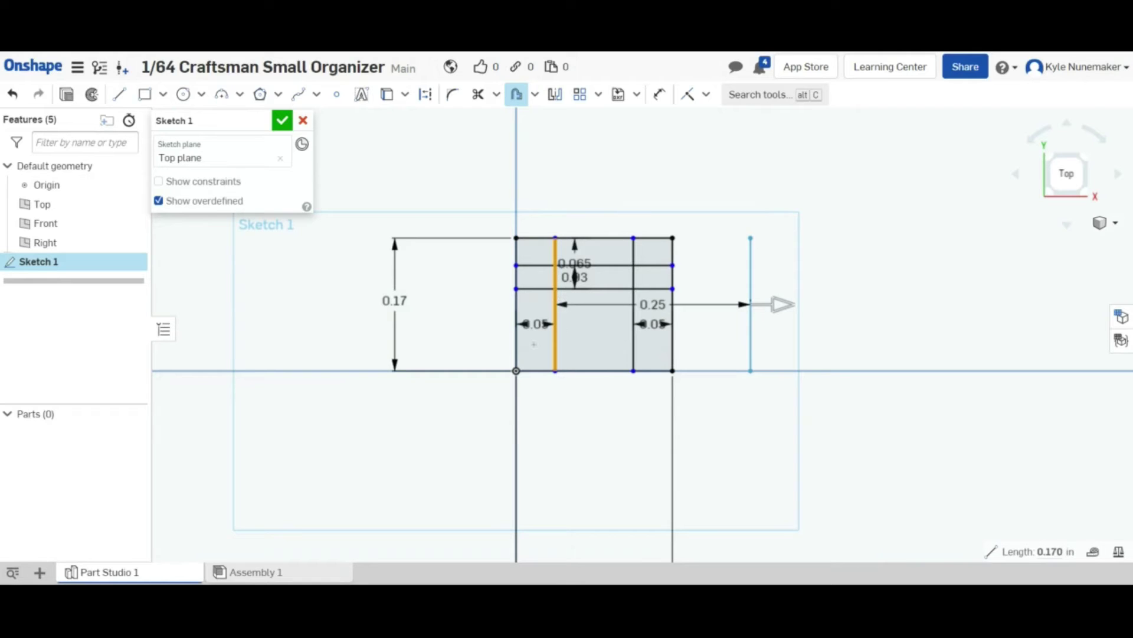
{"action": "left_click", "coordinate": [572, 199]}
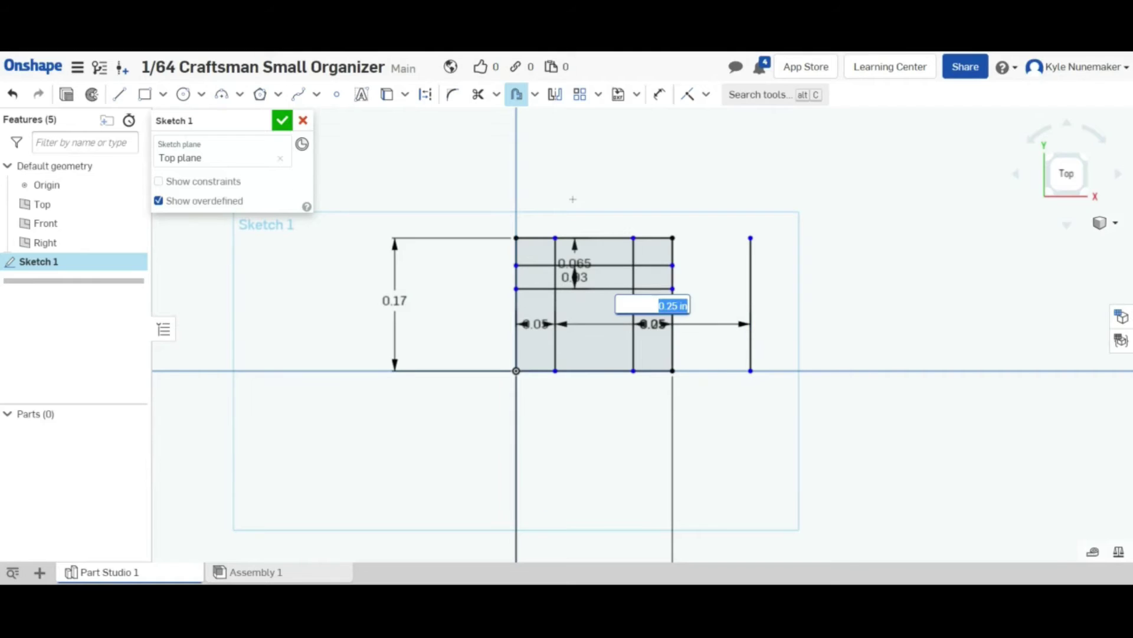
{"action": "type", "text": "0.25"}
{"action": "key", "text": "Return"}
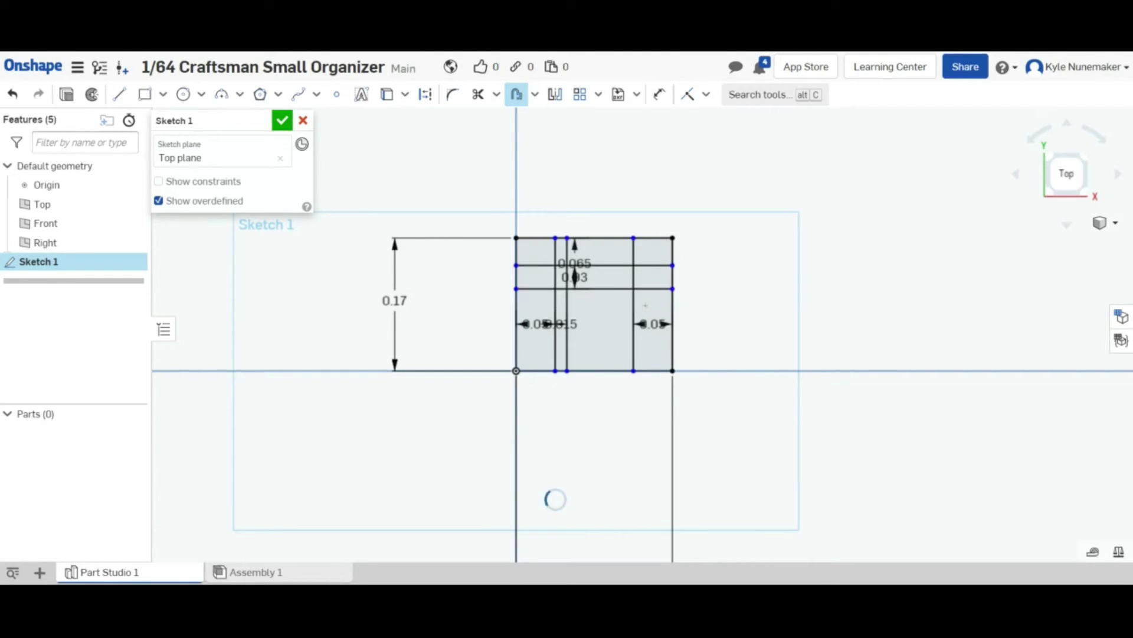
Offset the right vertical divider line by 0.015 in toward the middle of the rectangle
{"action": "left_click", "coordinate": [633, 305]}
{"action": "left_click", "coordinate": [860, 303]}
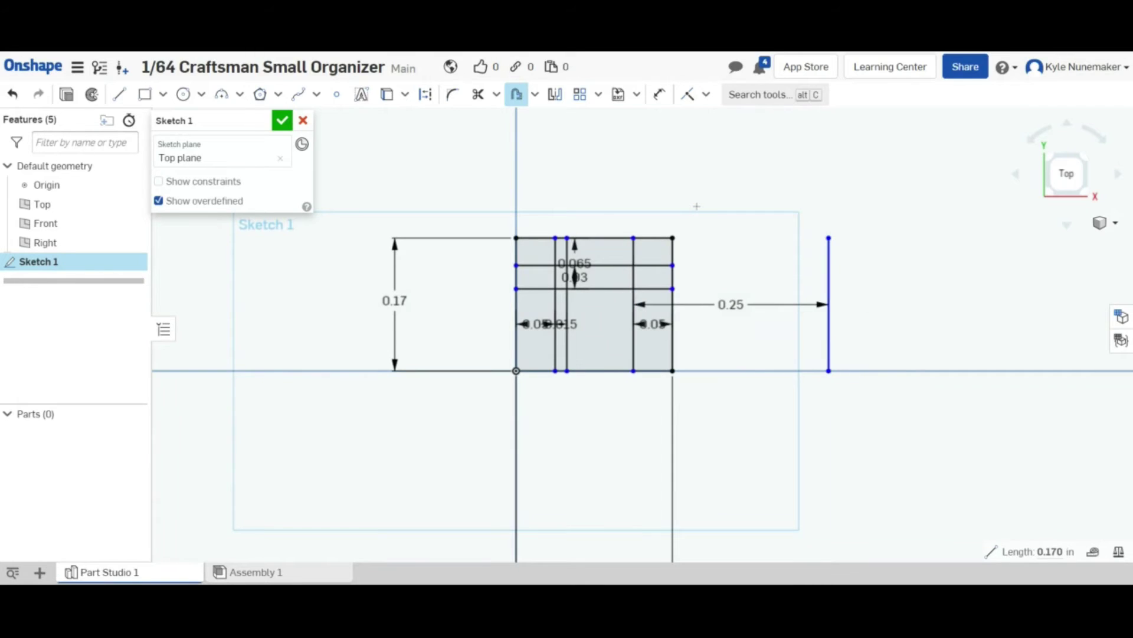
{"action": "key", "text": "BackSpace"}
{"action": "type", "text": "-"}
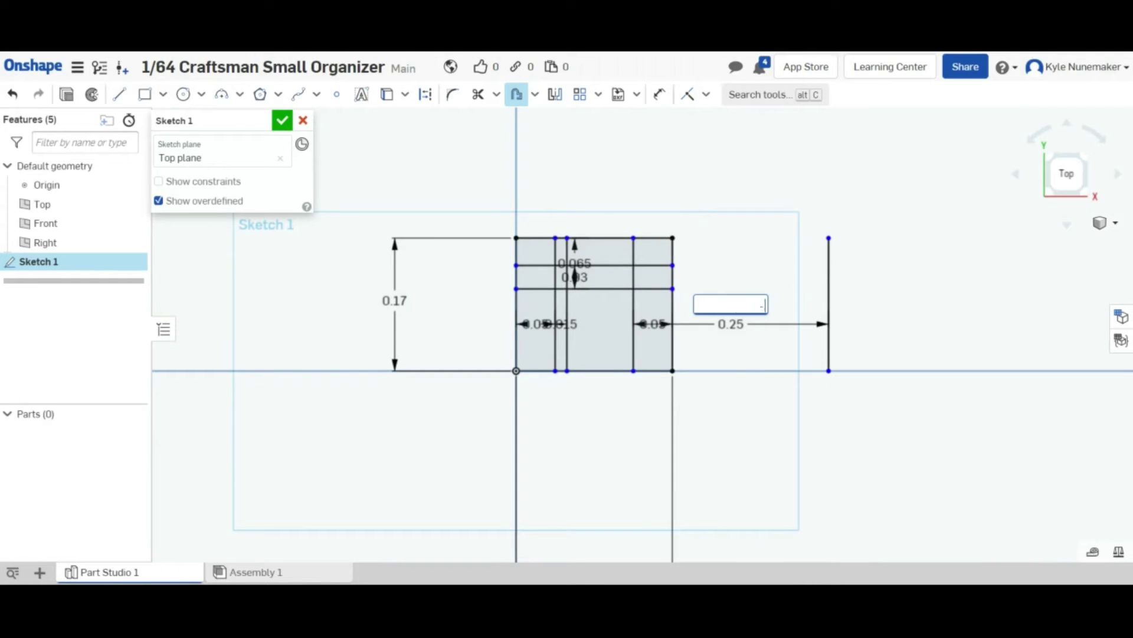
{"action": "type", "text": ".015"}
{"action": "key", "text": "Return"}
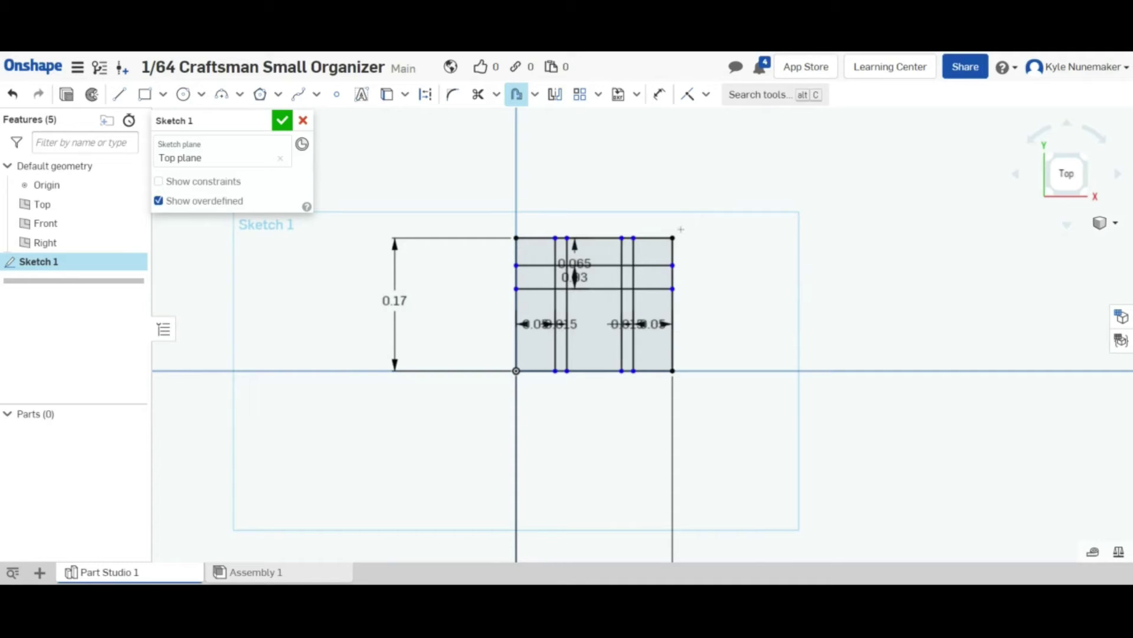
{"action": "key", "text": "Escape"}
Draw a diagonal line from the left outer vertical's crossing with the upper horizontal to the left inner vertical's crossing with the lower horizontal
{"action": "scroll", "coordinate": [599, 286], "scroll_direction": "up", "scroll_amount": 2}
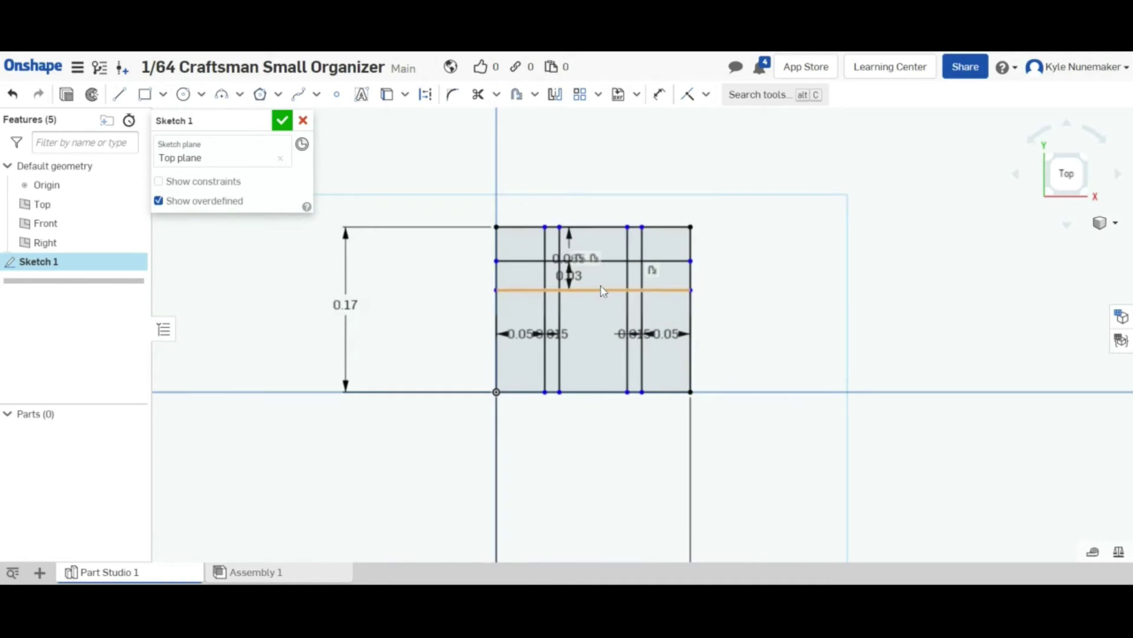
{"action": "scroll", "coordinate": [602, 289], "scroll_direction": "up", "scroll_amount": 3}
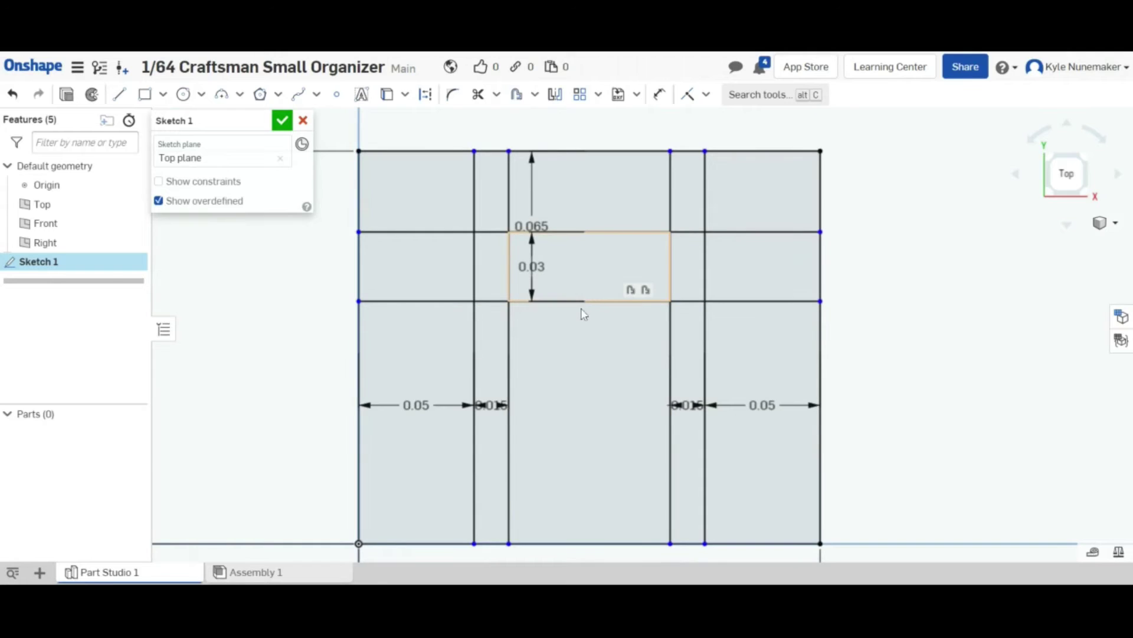
{"action": "left_click", "coordinate": [532, 266]}
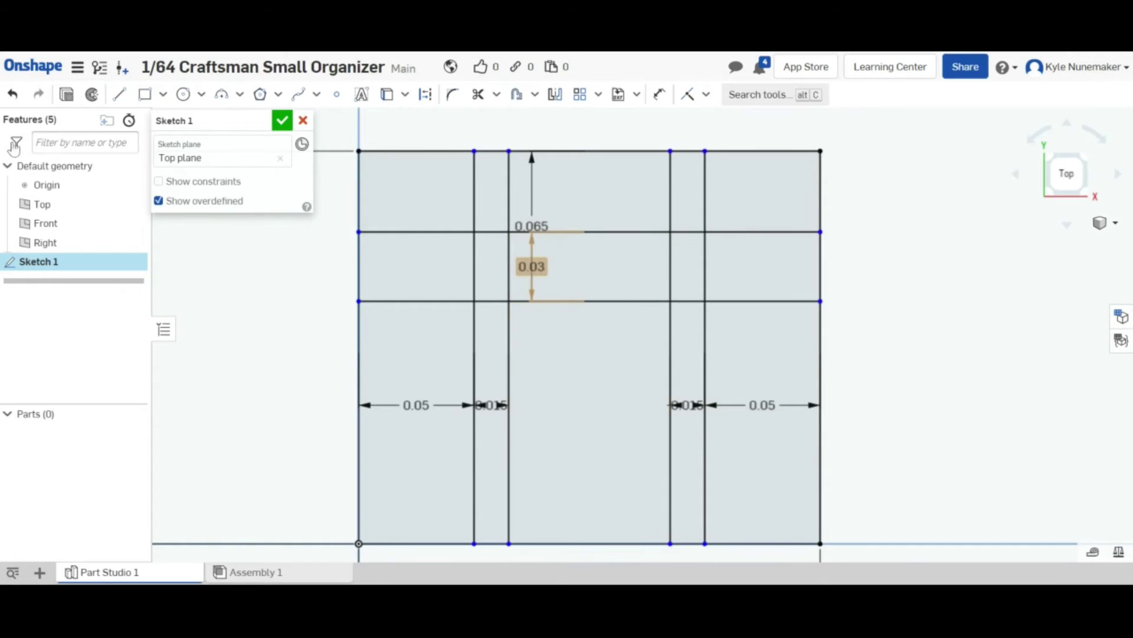
{"action": "left_click", "coordinate": [120, 96]}
{"action": "left_click", "coordinate": [120, 95]}
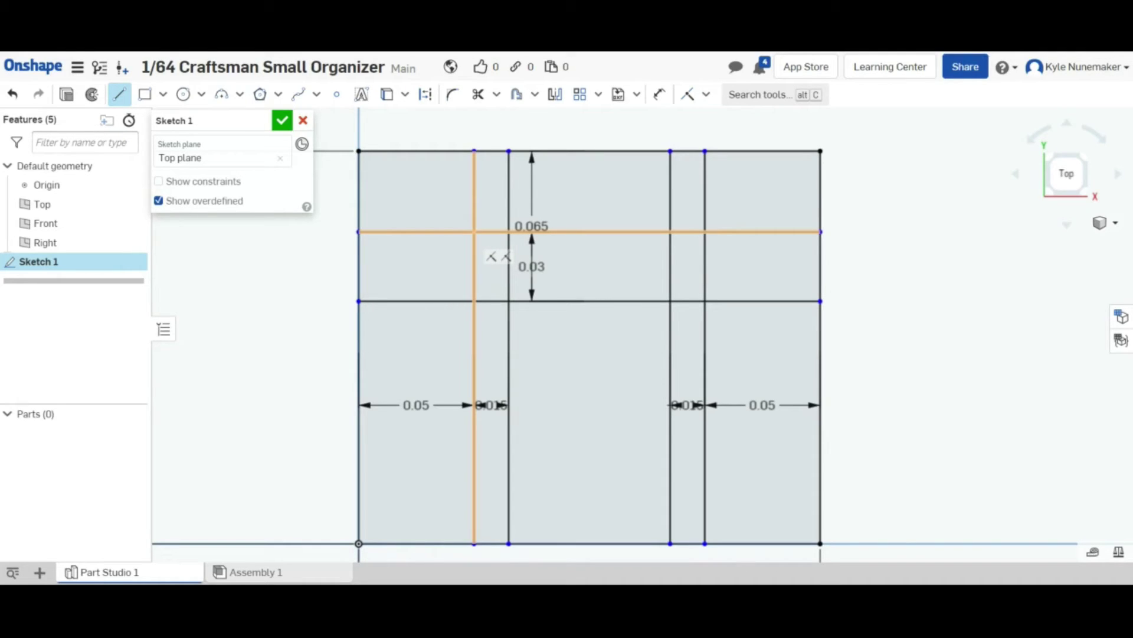
{"action": "left_click", "coordinate": [474, 231]}
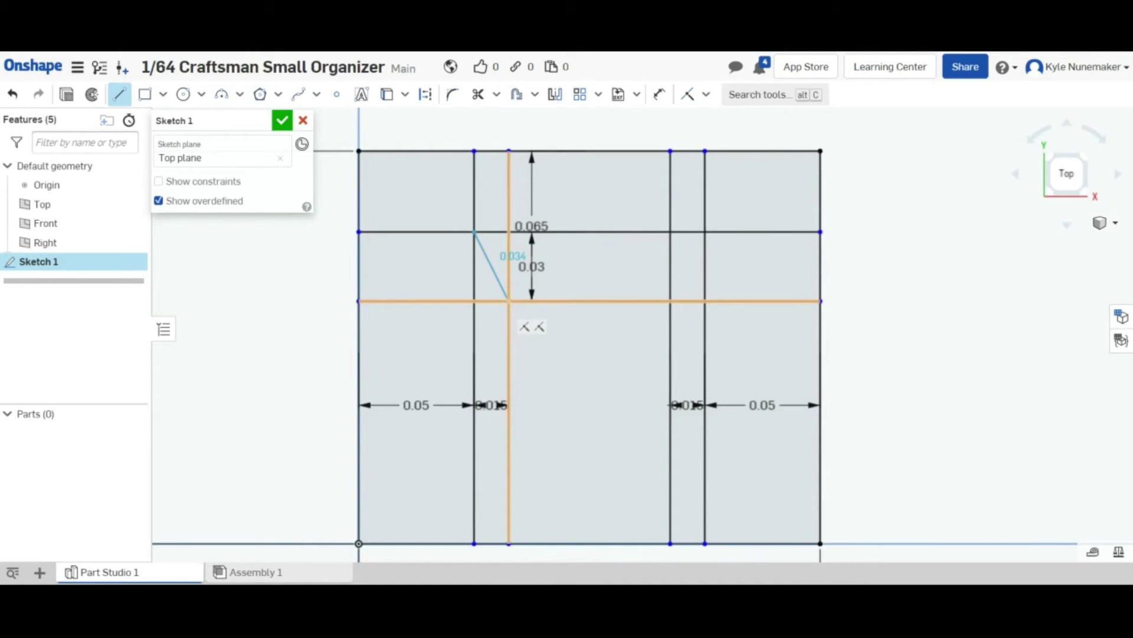
{"action": "left_click", "coordinate": [508, 300]}
{"action": "key", "text": "Escape"}
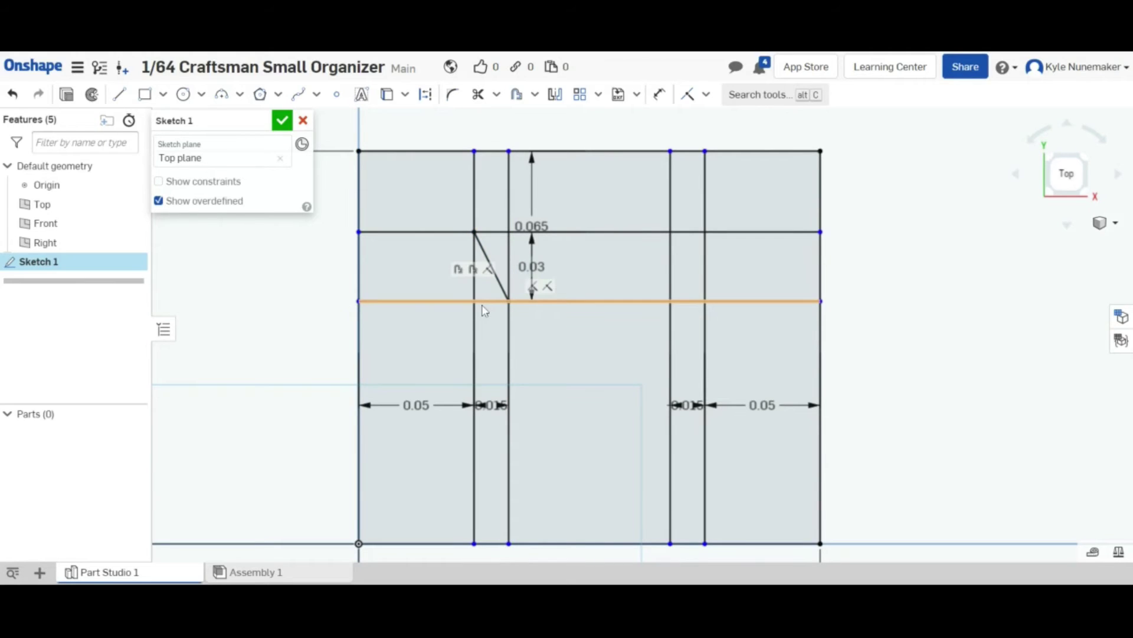
Draw the mirrored diagonal line on the right side, from the outer vertical's upper crossing to the inner vertical's lower crossing
{"action": "key", "text": "l"}
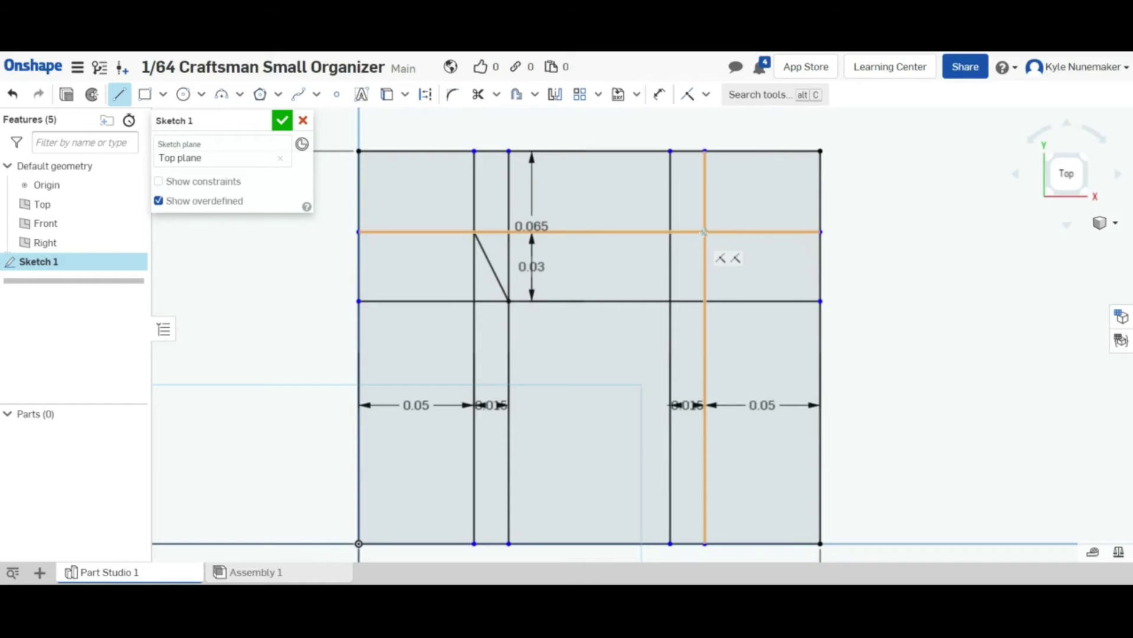
{"action": "left_click", "coordinate": [704, 232]}
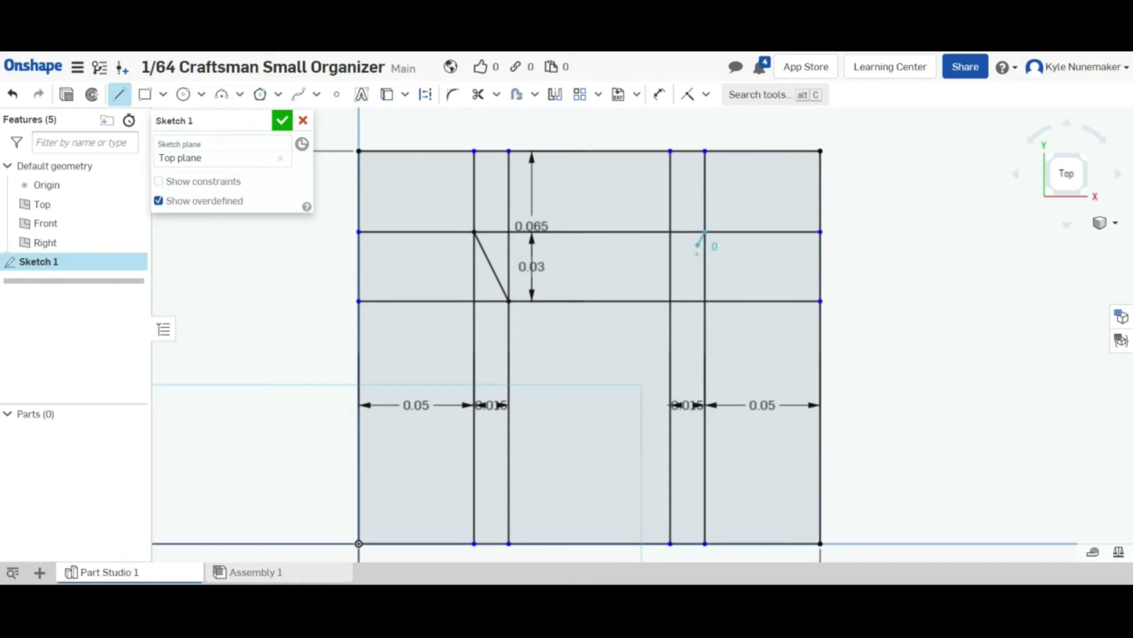
{"action": "left_click", "coordinate": [671, 301]}
{"action": "key", "text": "Escape"}
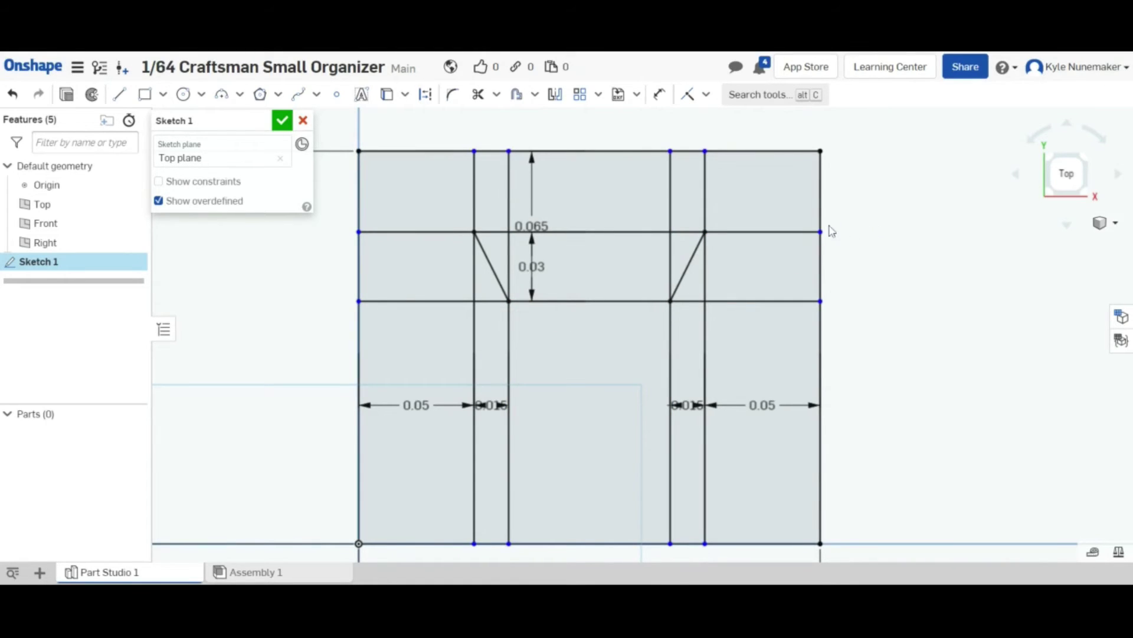
Trim both ends of the upper horizontal line that extend outside the two diagonals
{"action": "left_click", "coordinate": [659, 95]}
{"action": "key", "text": "Escape"}
{"action": "left_click", "coordinate": [479, 98]}
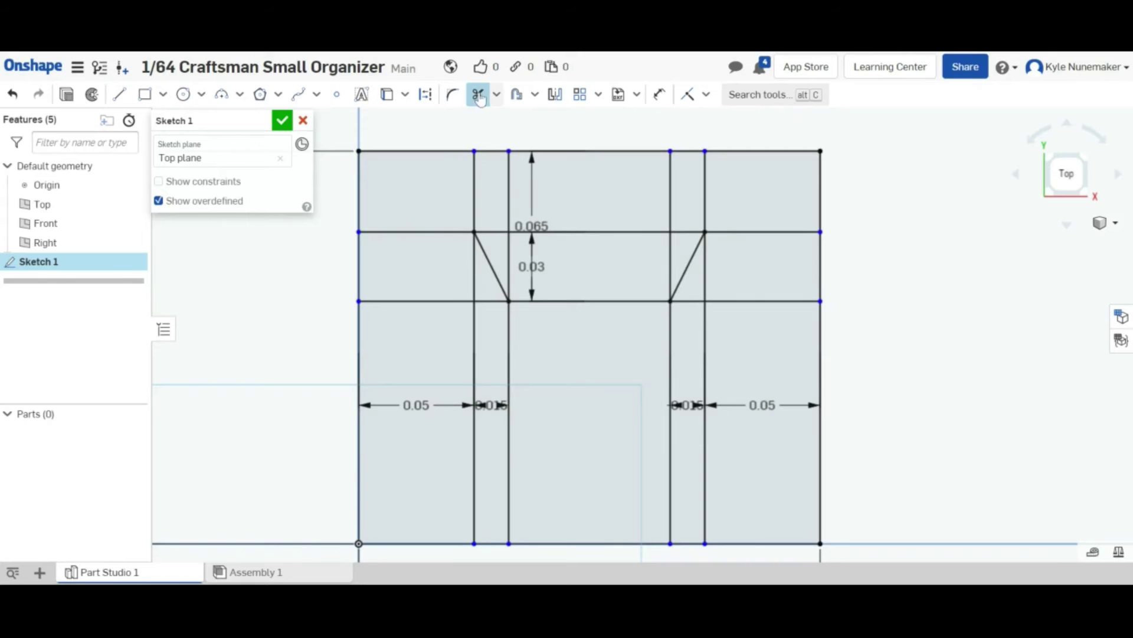
{"action": "left_click", "coordinate": [420, 233]}
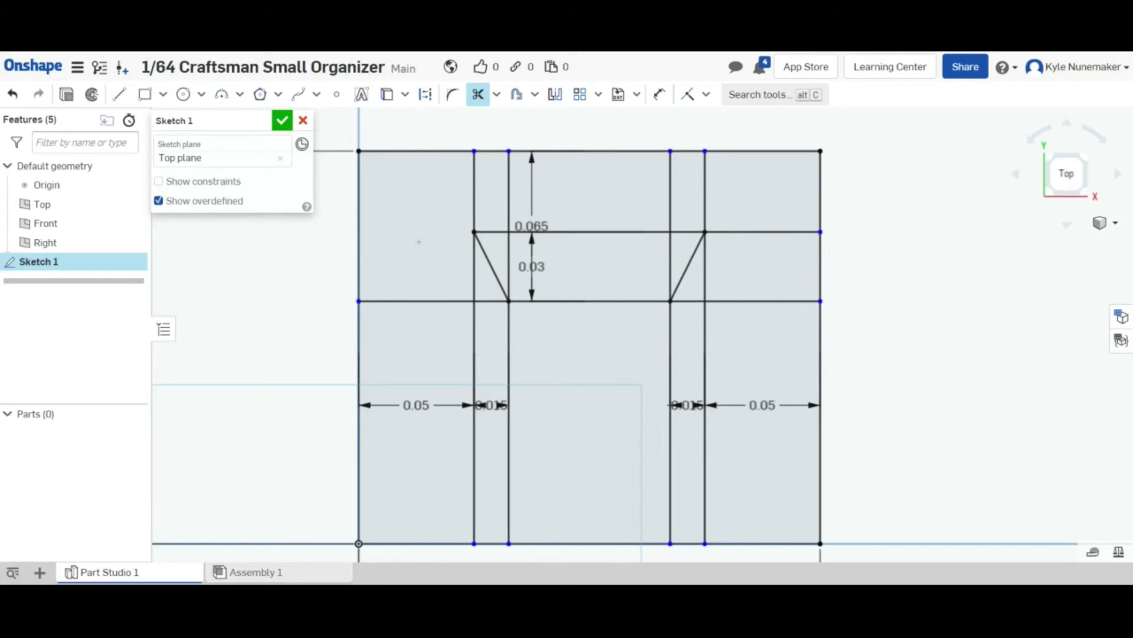
{"action": "left_click", "coordinate": [723, 231]}
{"action": "key", "text": "Escape"}
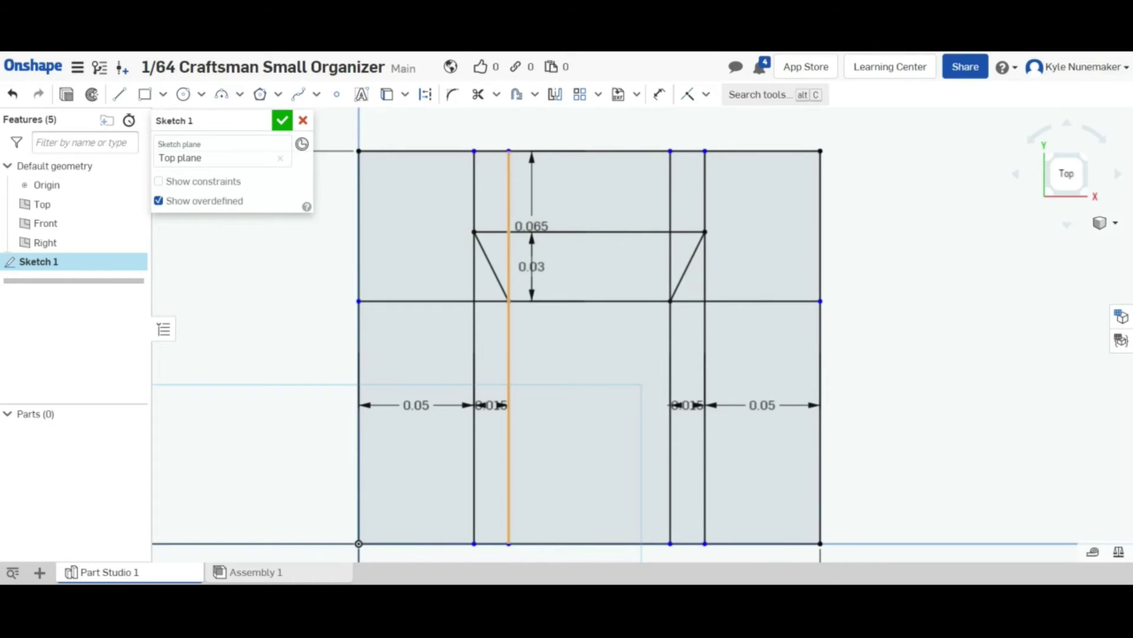
Delete the two inner vertical offset lines
{"action": "left_click", "coordinate": [510, 206]}
{"action": "key", "text": "Delete"}
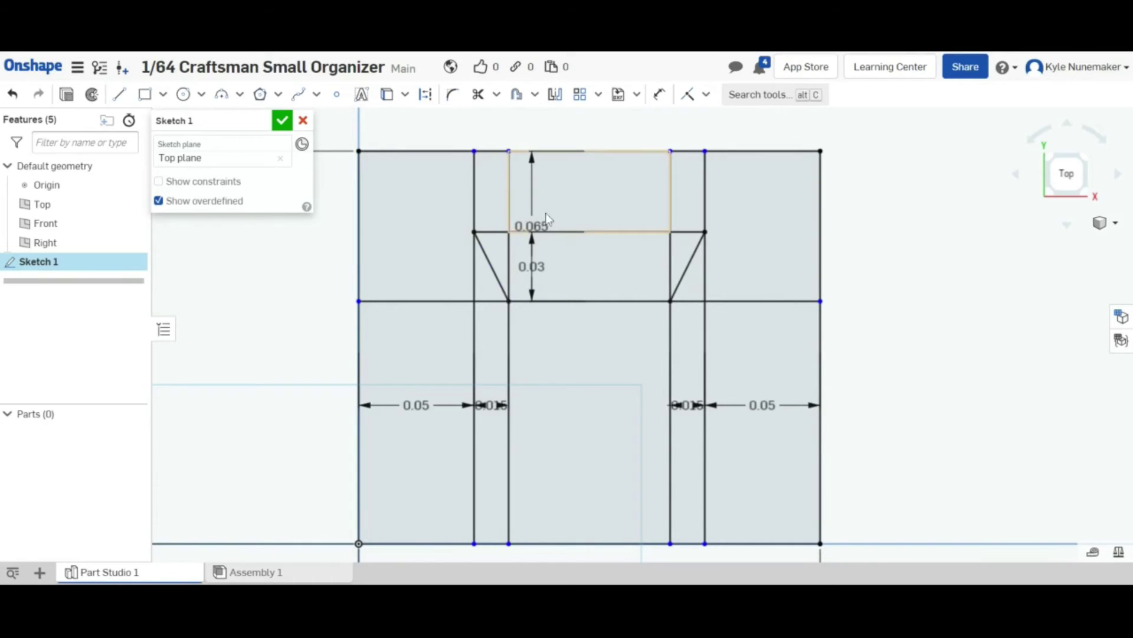
{"action": "left_click", "coordinate": [670, 196]}
{"action": "key", "text": "Delete"}
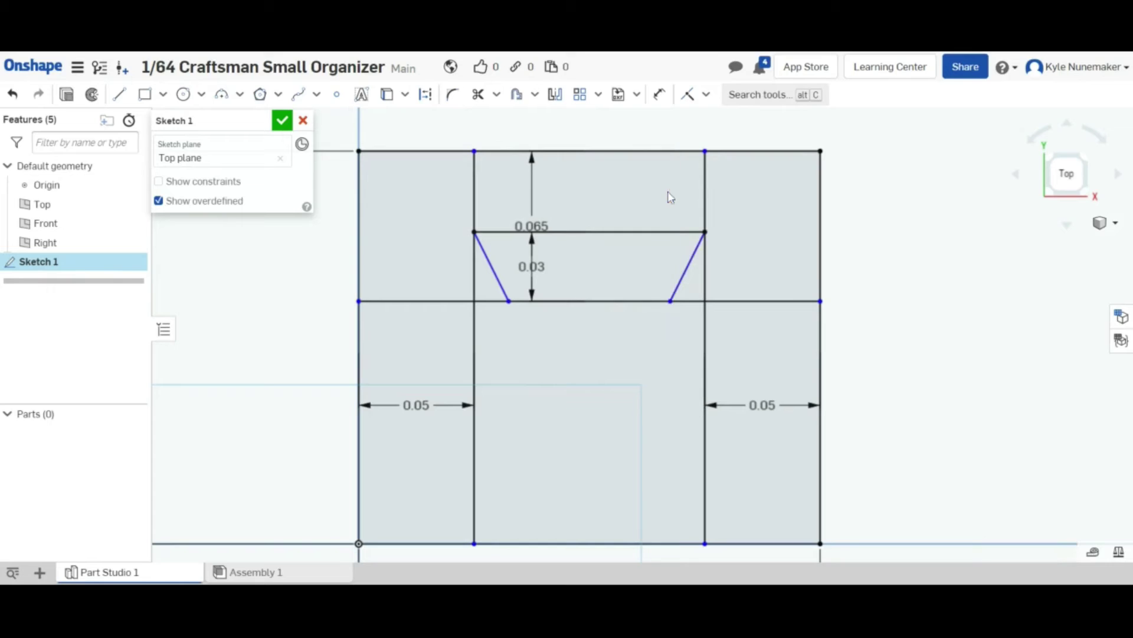
Trim the horizontal and vertical line segments between the diagonals and the vertical dividers
{"action": "key", "text": "m"}
{"action": "left_click", "coordinate": [688, 301]}
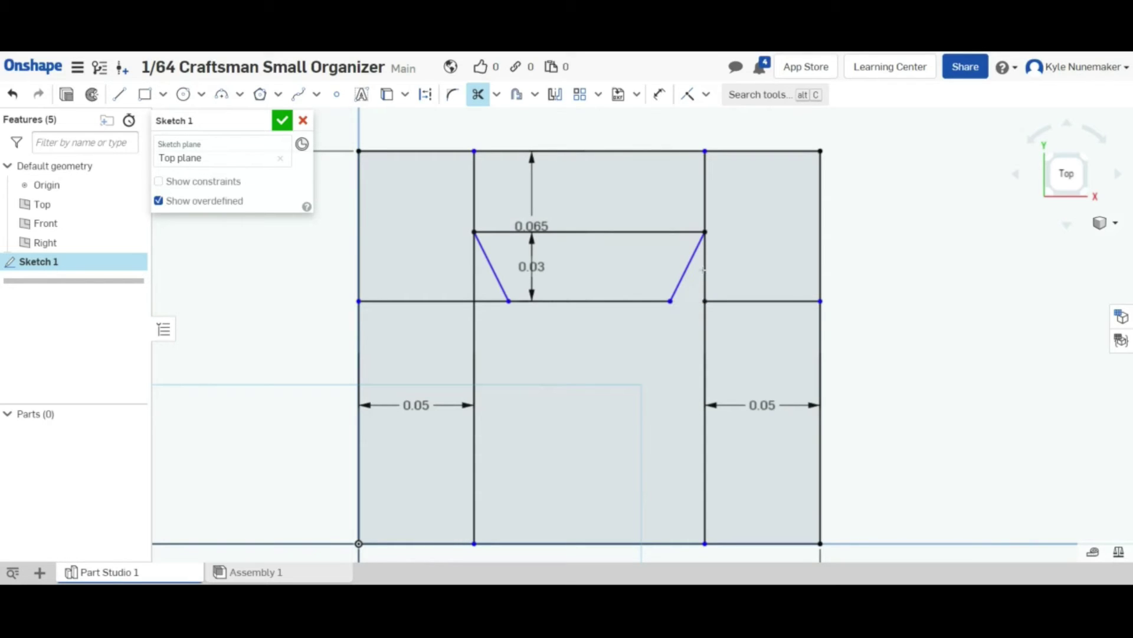
{"action": "left_click", "coordinate": [703, 269]}
{"action": "left_click", "coordinate": [475, 290]}
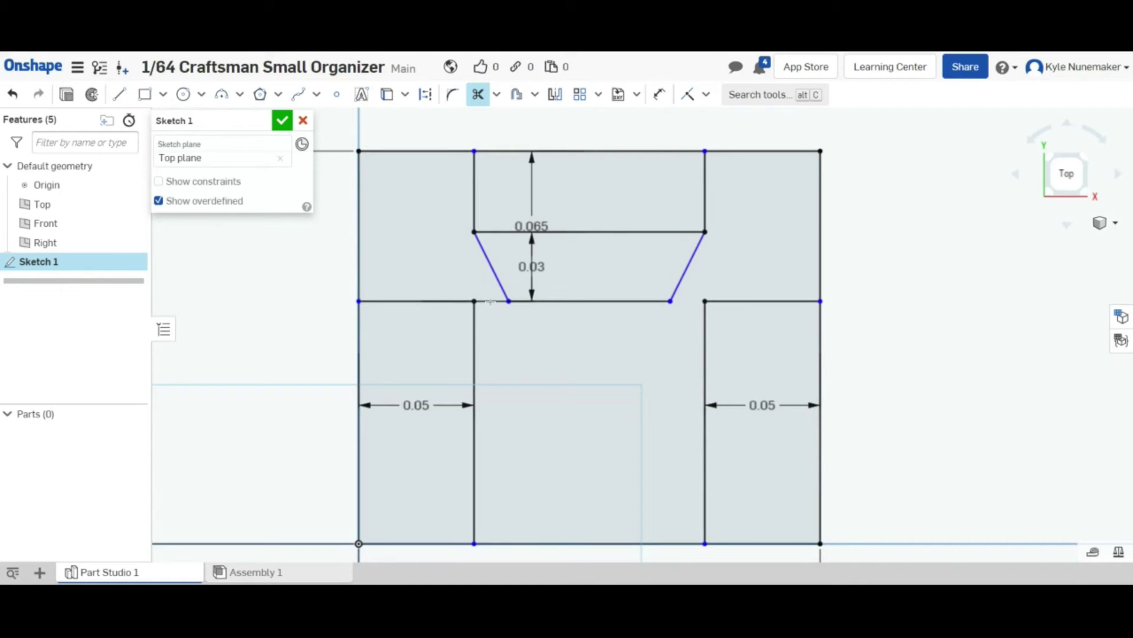
{"action": "key", "text": "Escape"}
Delete the leftover outer pieces of the lower horizontal line and the two vertical pieces below it
{"action": "left_click", "coordinate": [452, 302]}
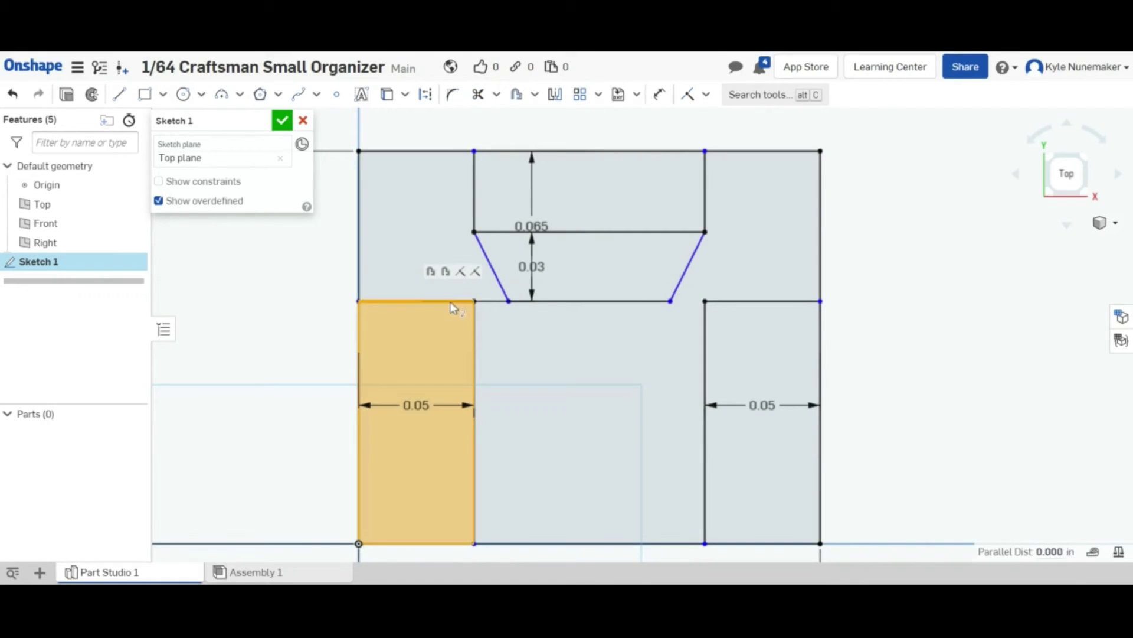
{"action": "key", "text": "Delete"}
{"action": "left_click", "coordinate": [725, 302]}
{"action": "key", "text": "Delete"}
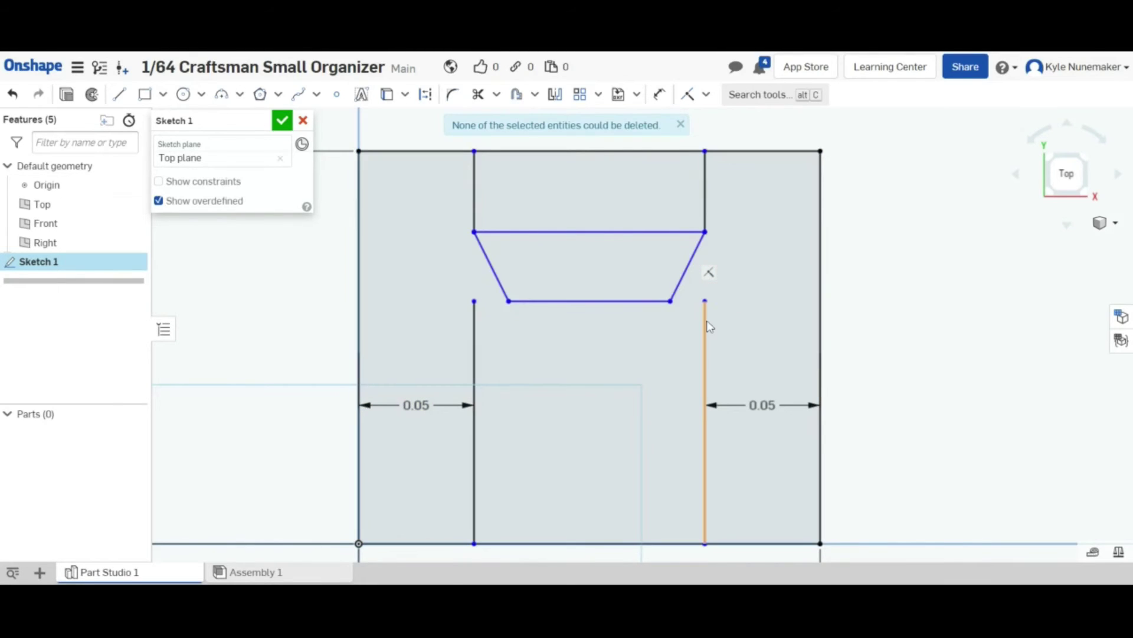
{"action": "key", "text": "Delete"}
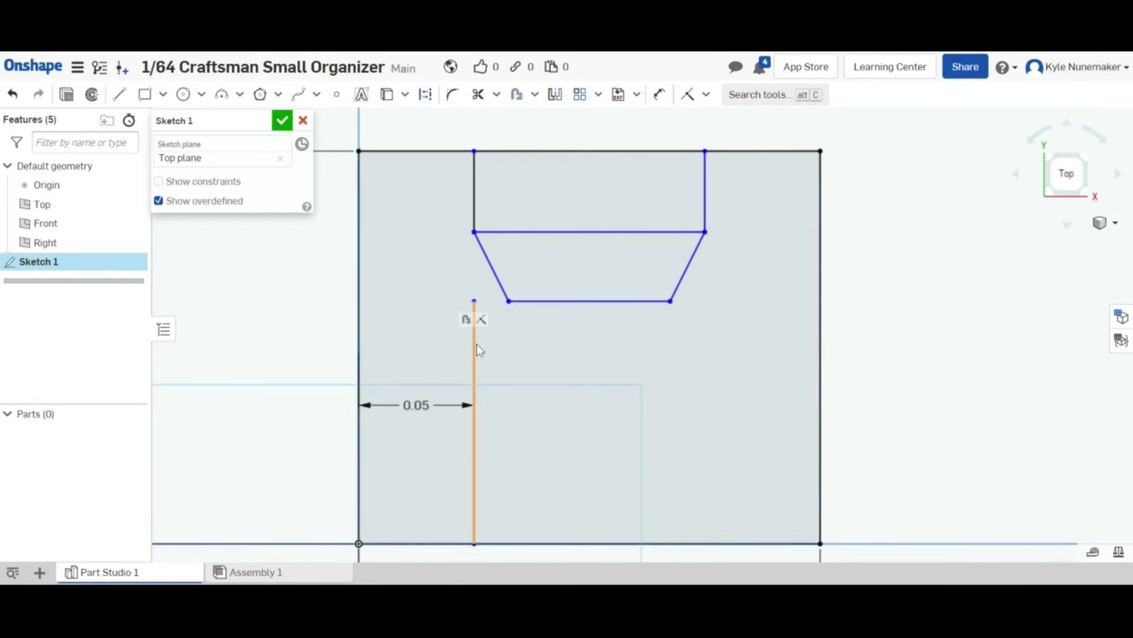
{"action": "key", "text": "Delete"}
Trim the horizontal line joining the diagonals' upper ends, and move the notch profile's bottom edge farther down
{"action": "key", "text": "m"}
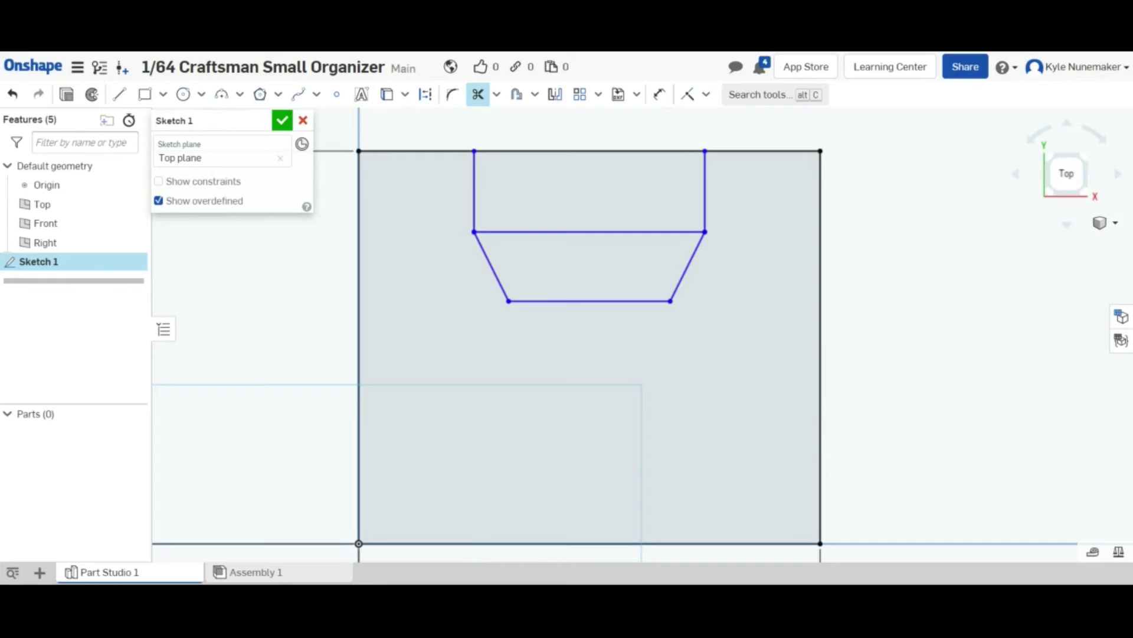
{"action": "left_click", "coordinate": [540, 232]}
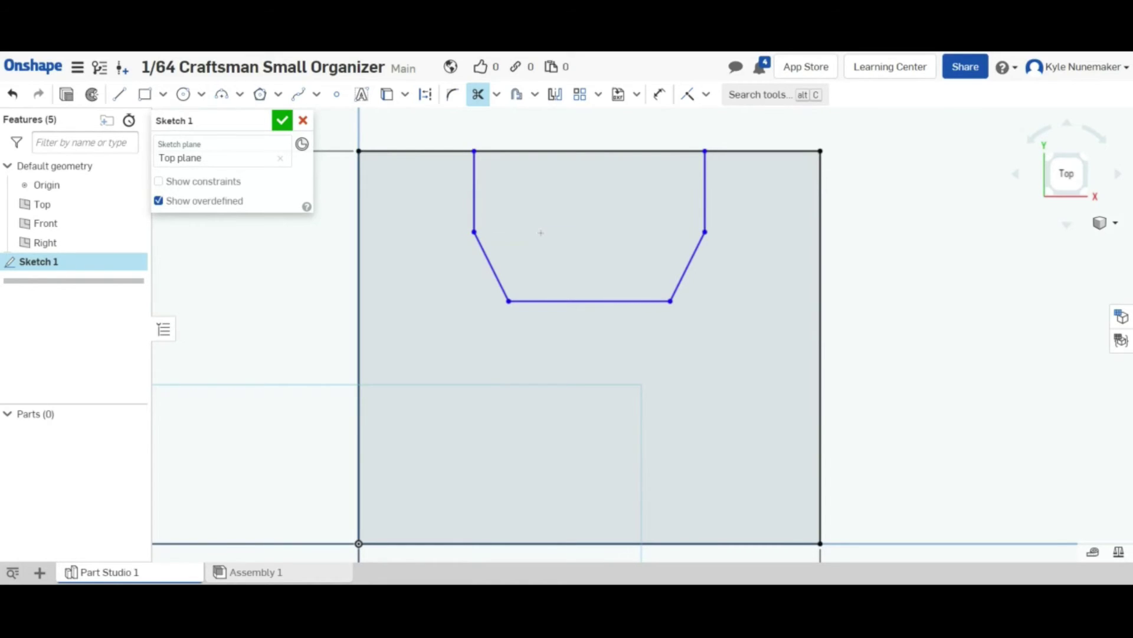
{"action": "key", "text": "Escape"}
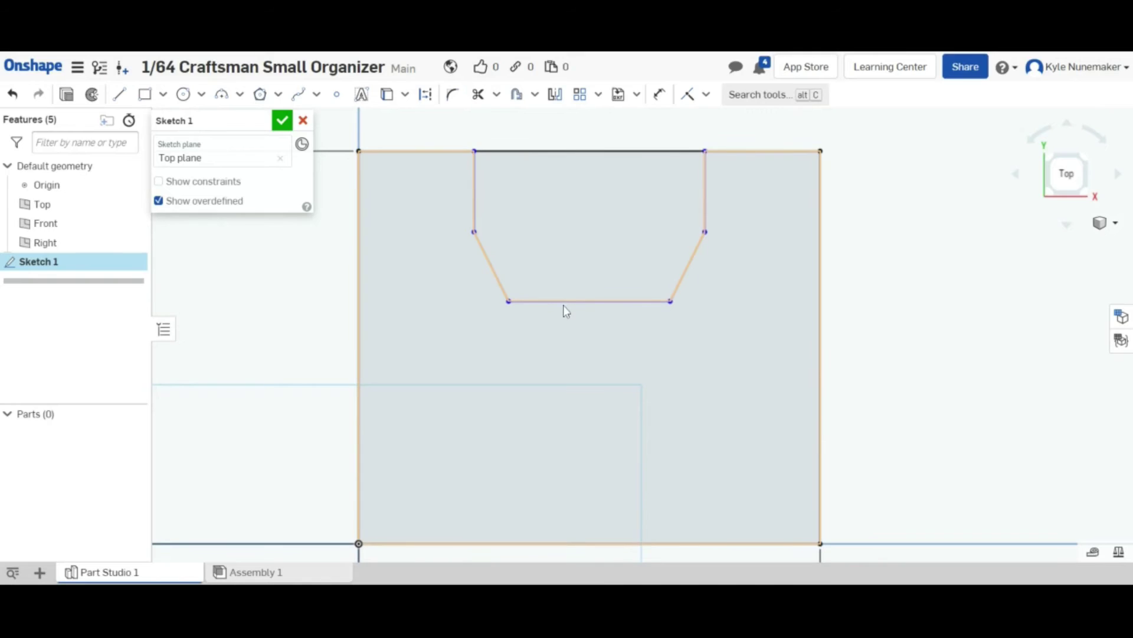
{"action": "mouse_move", "coordinate": [565, 302]}
{"action": "left_mouse_down"}
{"action": "mouse_move", "coordinate": [565, 329]}
{"action": "mouse_move", "coordinate": [482, 341]}
{"action": "left_mouse_up"}
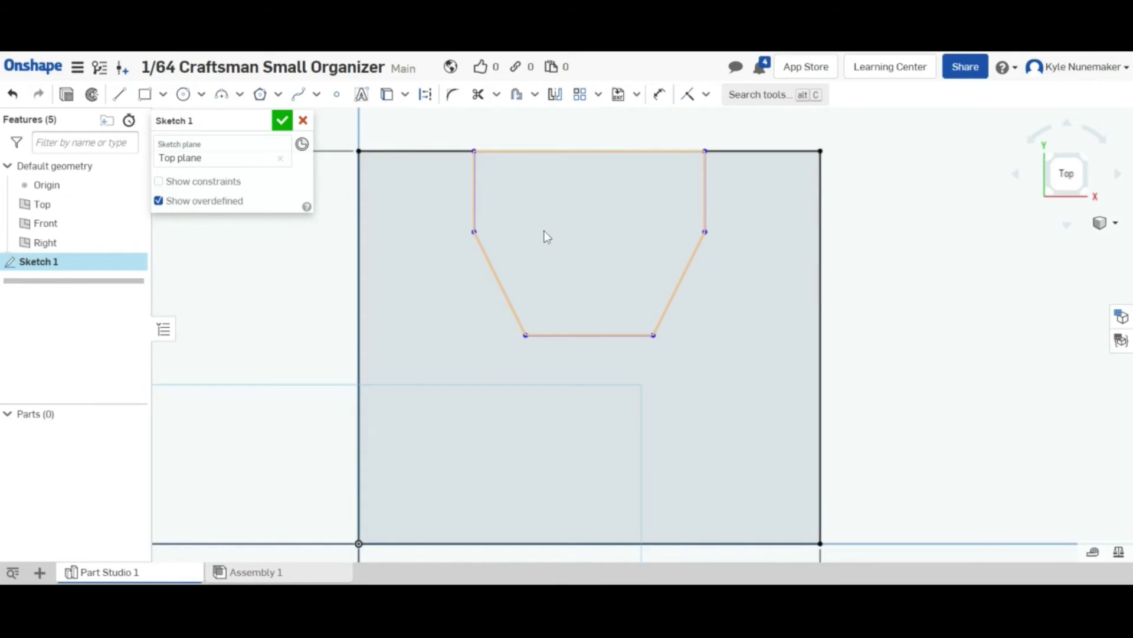
Undo the last move of the notch's bottom edge, and offset the base rectangle's top edge 0.03 in inward
{"action": "key", "text": "ctrl+z"}
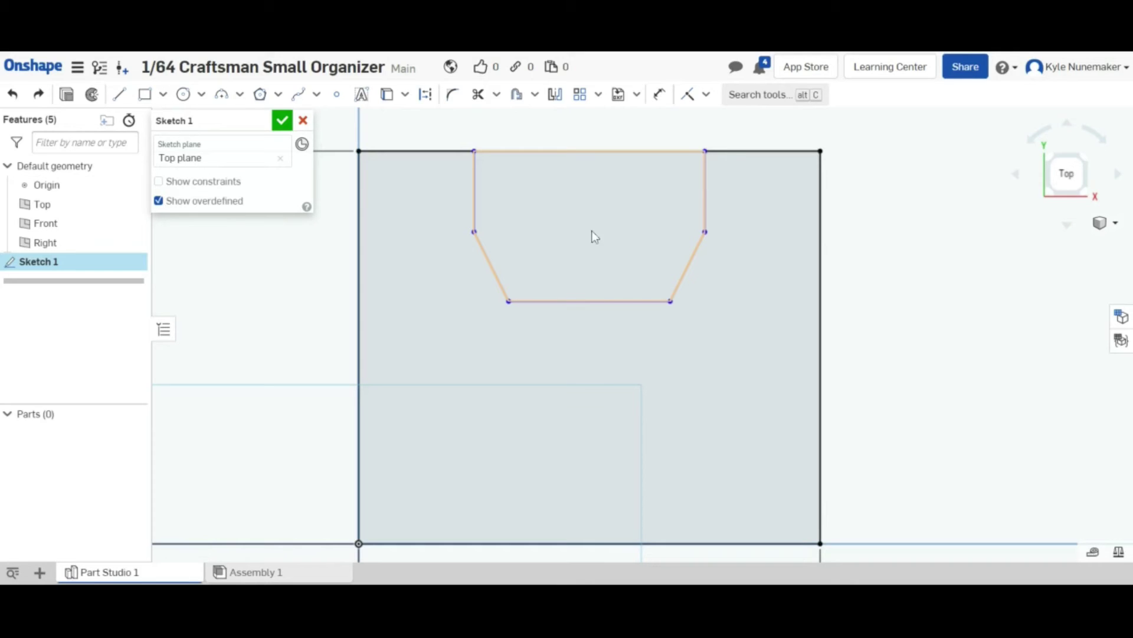
{"action": "key", "text": "o"}
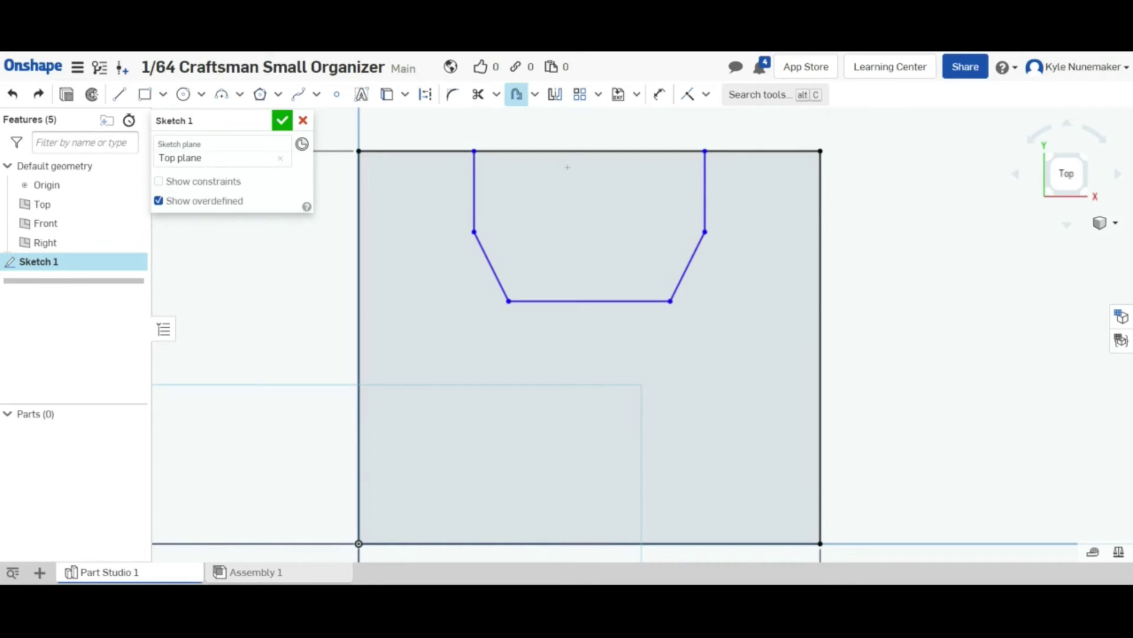
{"action": "left_click", "coordinate": [546, 151]}
{"action": "scroll", "coordinate": [563, 159], "scroll_direction": "down", "scroll_amount": 3}
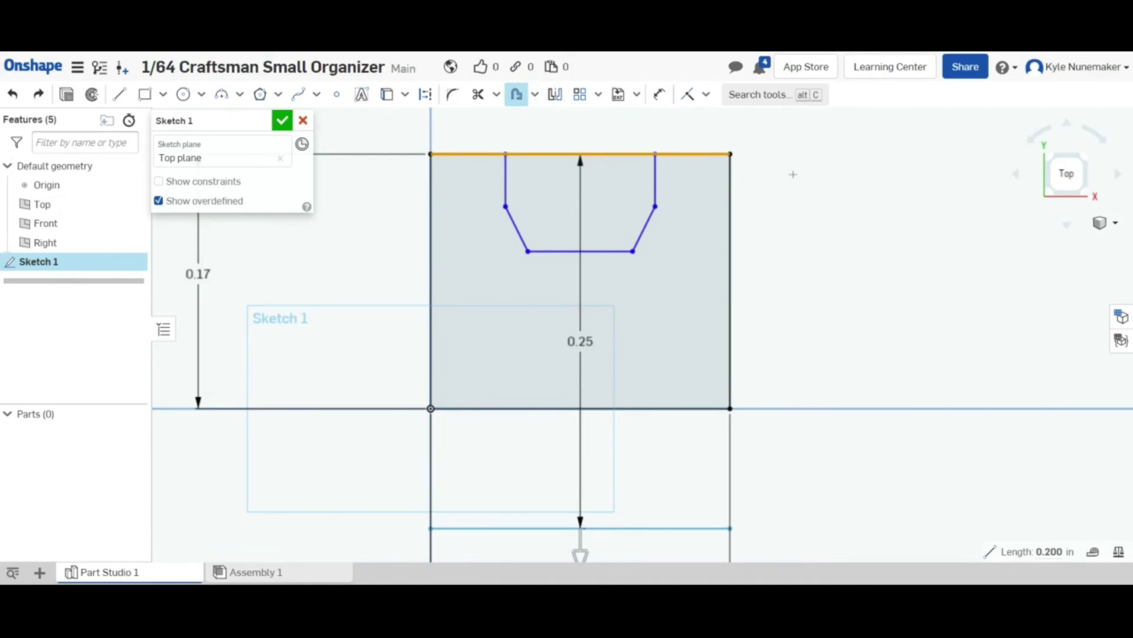
{"action": "left_click", "coordinate": [543, 341]}
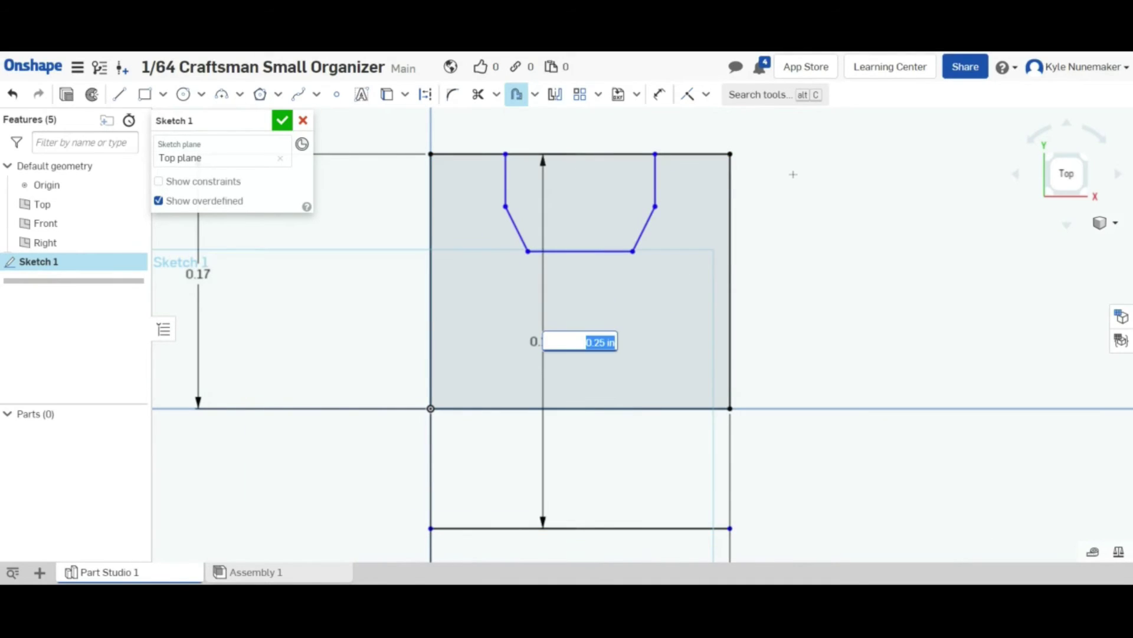
{"action": "key", "text": "BackSpace"}
{"action": "key", "text": "Return"}
{"action": "key", "text": "Escape"}
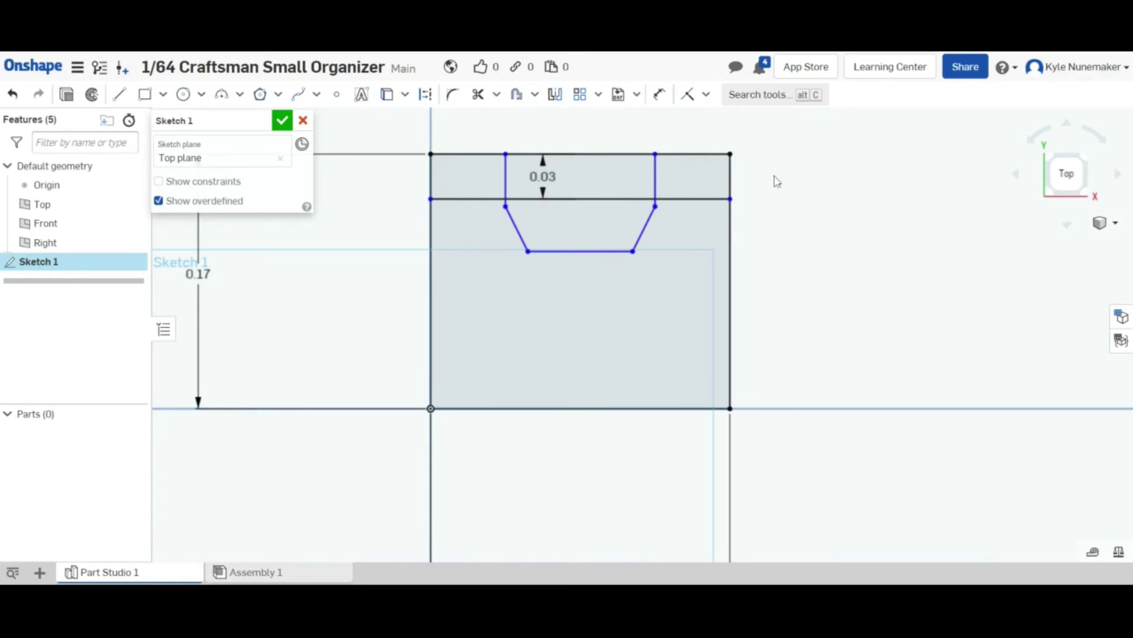
Set the offset distance from the base's top edge to 0.02 in
{"action": "double_click", "coordinate": [555, 189]}
{"action": "type", "text": ".0"}
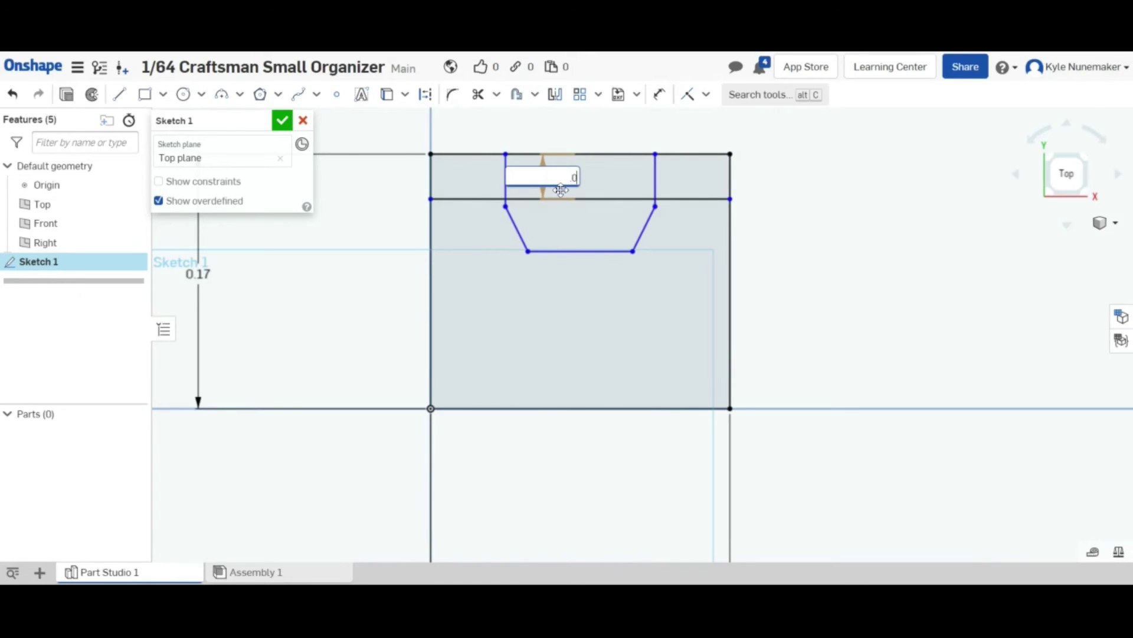
{"action": "type", "text": "2"}
{"action": "key", "text": "Return"}
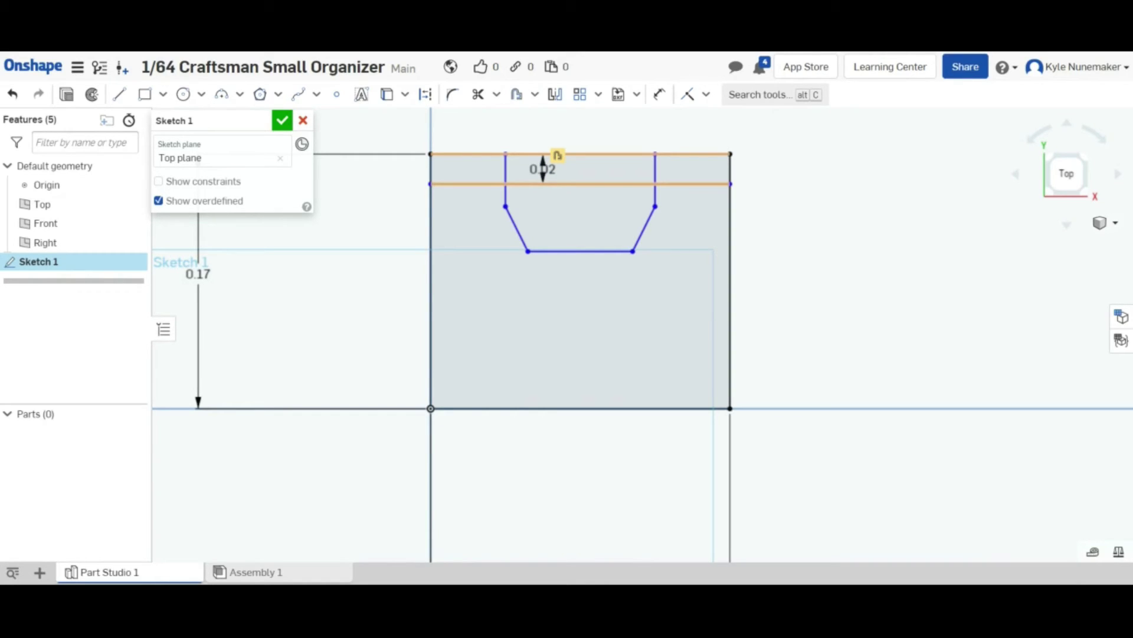
Trim both ends of the offset line that extend outside the notch's vertical sides
{"action": "key", "text": "m"}
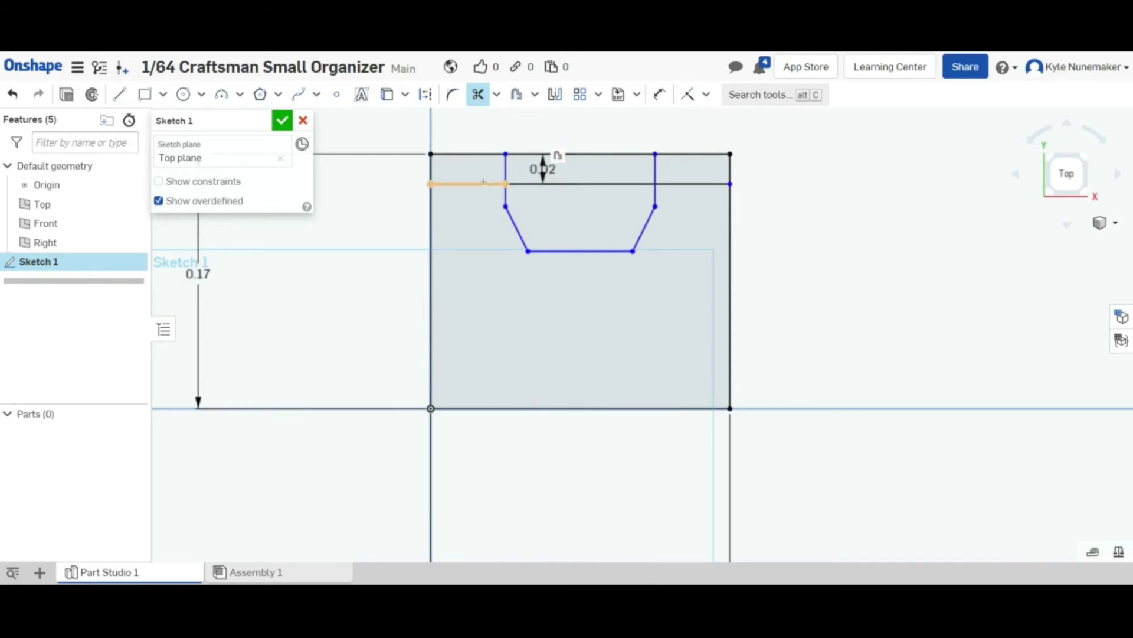
{"action": "left_click", "coordinate": [467, 183]}
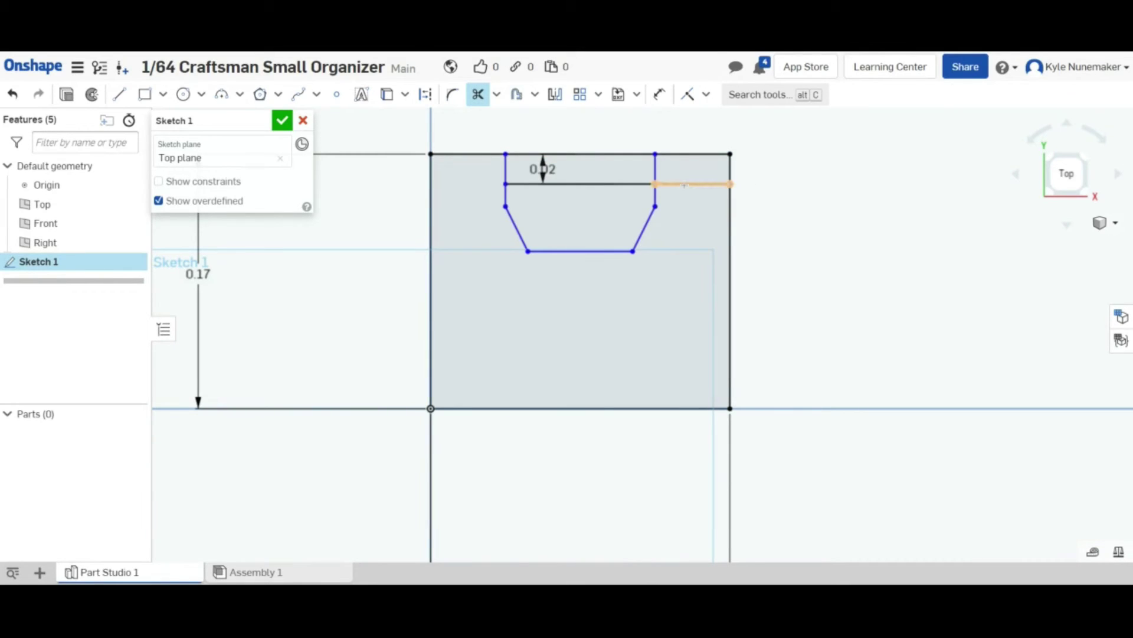
{"action": "left_click", "coordinate": [683, 184]}
{"action": "key", "text": "Escape"}
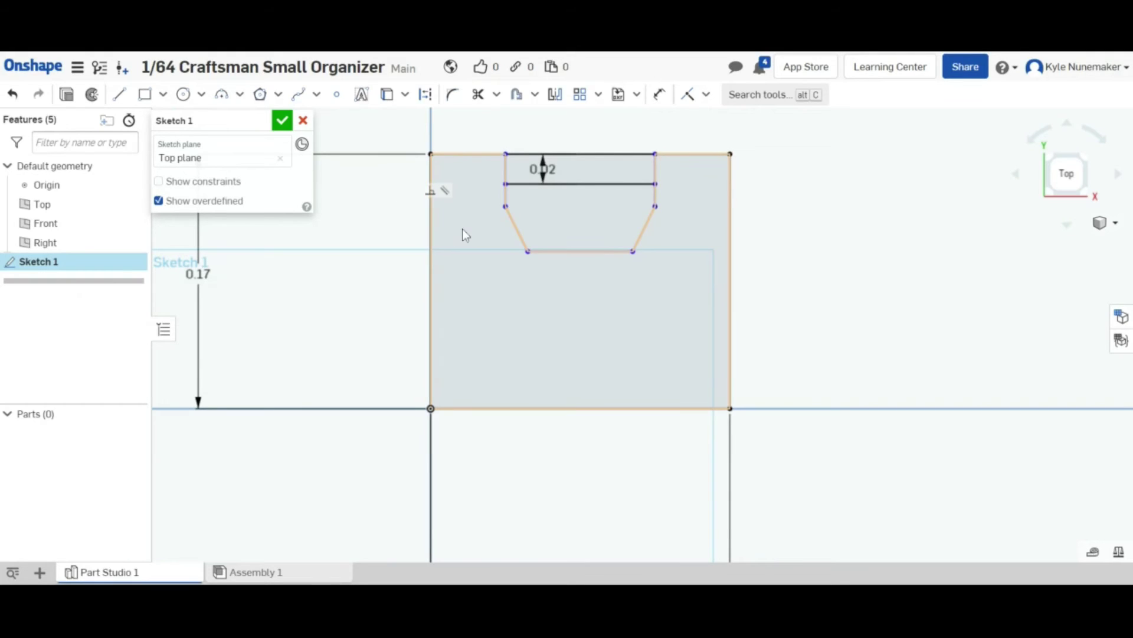
Try setting the offset distance to 0.018 in, and undo it together with the end trims
{"action": "double_click", "coordinate": [546, 170]}
{"action": "type", "text": "0.02"}
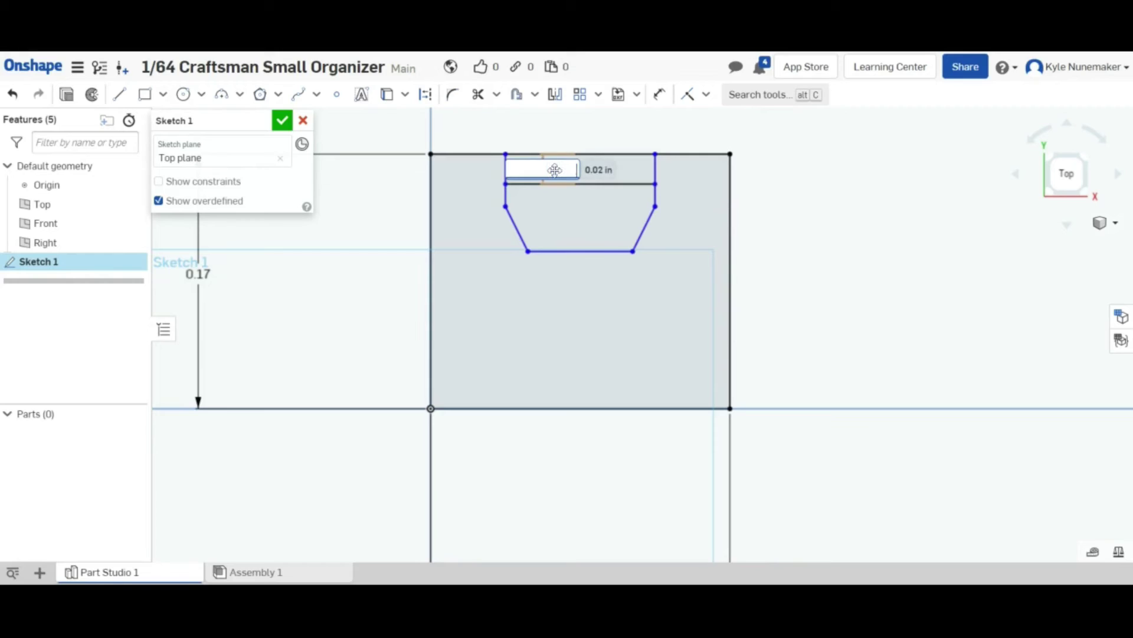
{"action": "key", "text": "Return"}
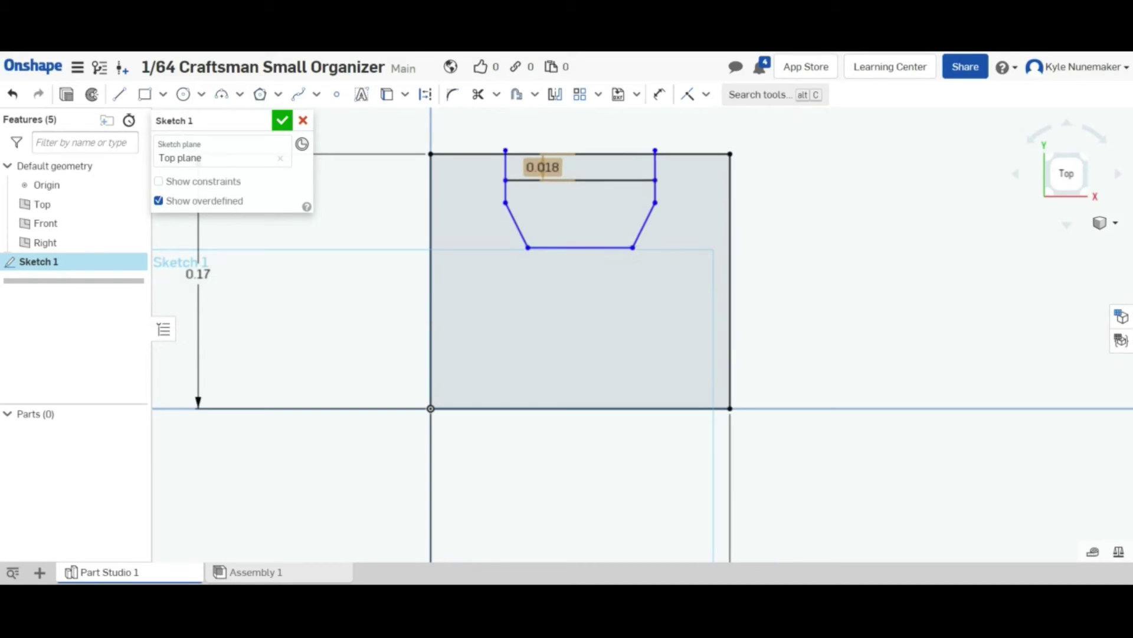
{"action": "key", "text": "ctrl+z"}
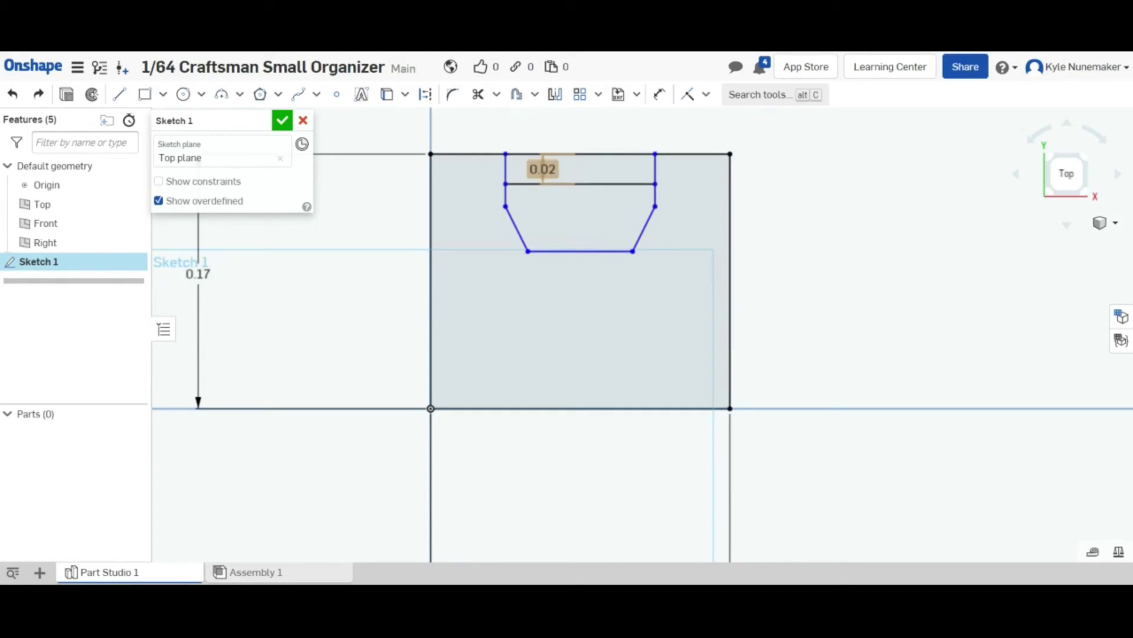
Set the distance between the top edge and the untrimmed offset line to 0.0175 in
{"action": "double_click", "coordinate": [554, 170]}
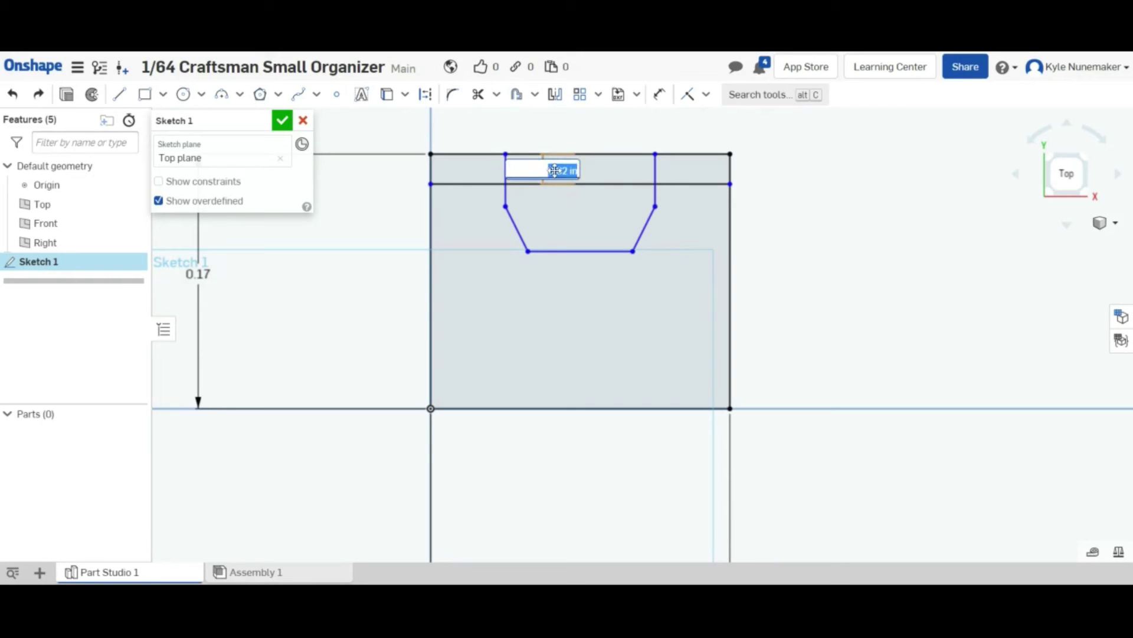
{"action": "key", "text": "BackSpace"}
{"action": "type", "text": "0.018"}
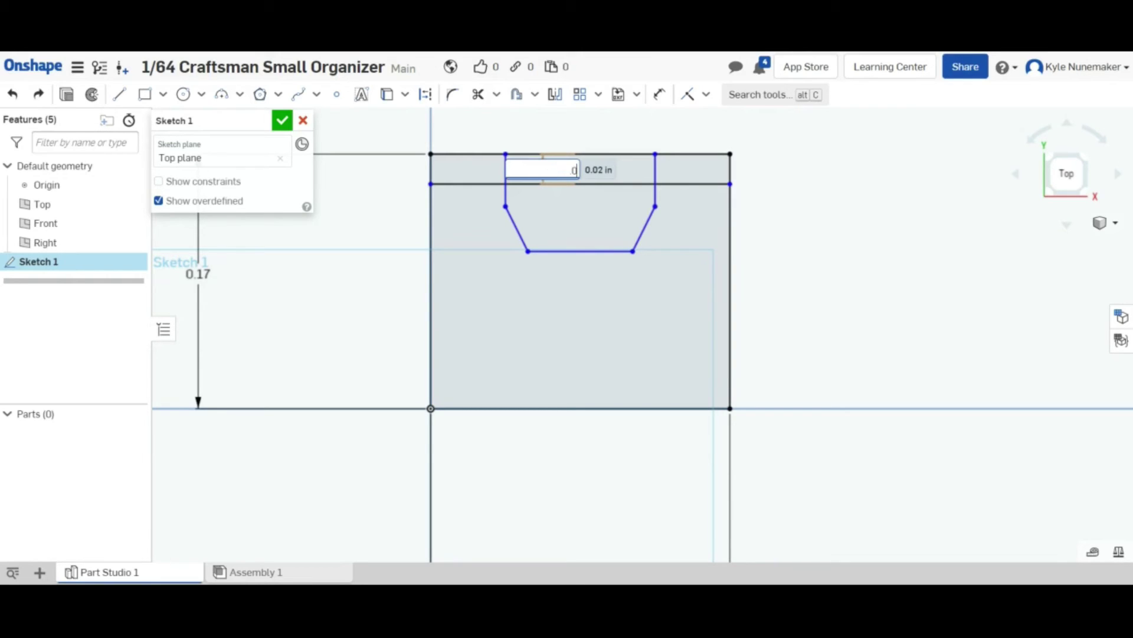
{"action": "key", "text": "Return"}
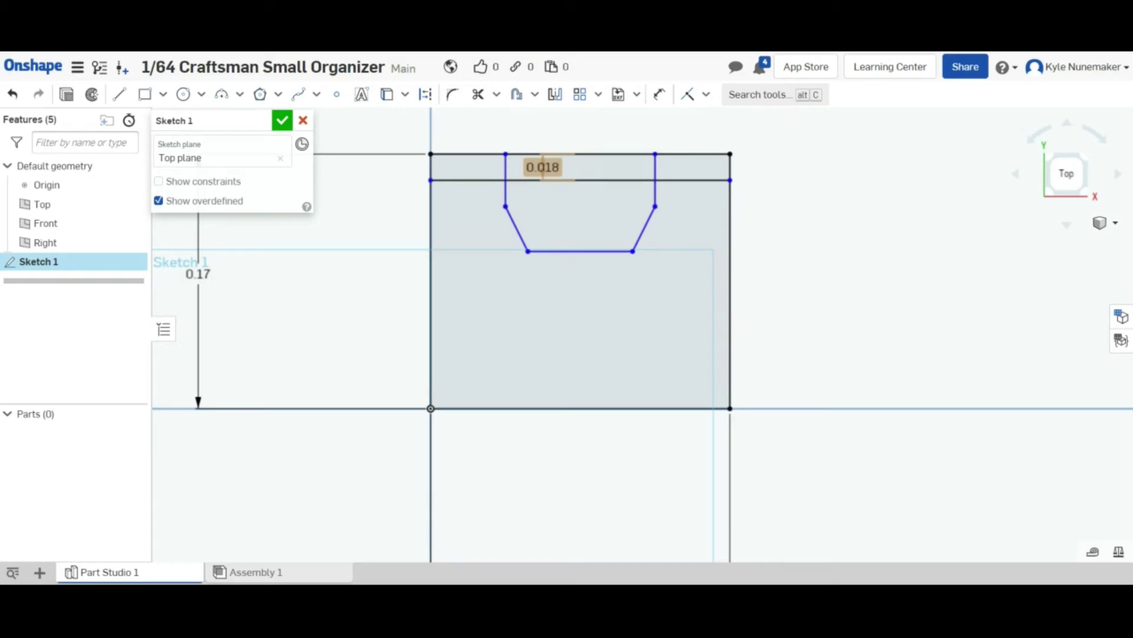
Trim the offset line back to the notch's vertical sides at both ends
{"action": "key", "text": "m"}
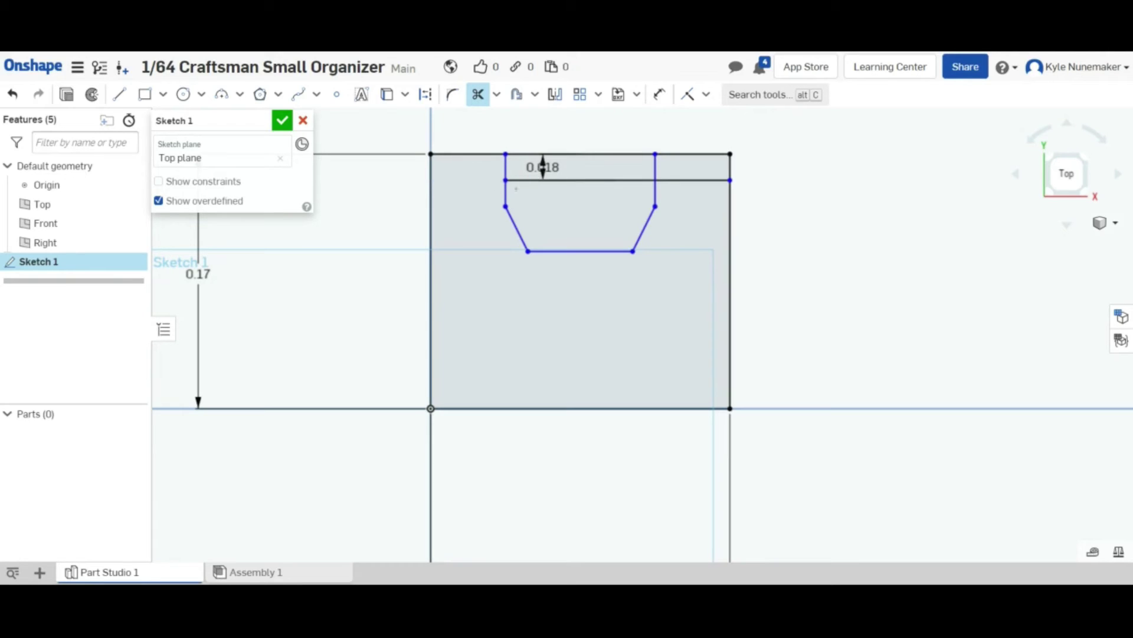
{"action": "left_click", "coordinate": [670, 180]}
{"action": "key", "text": "Escape"}
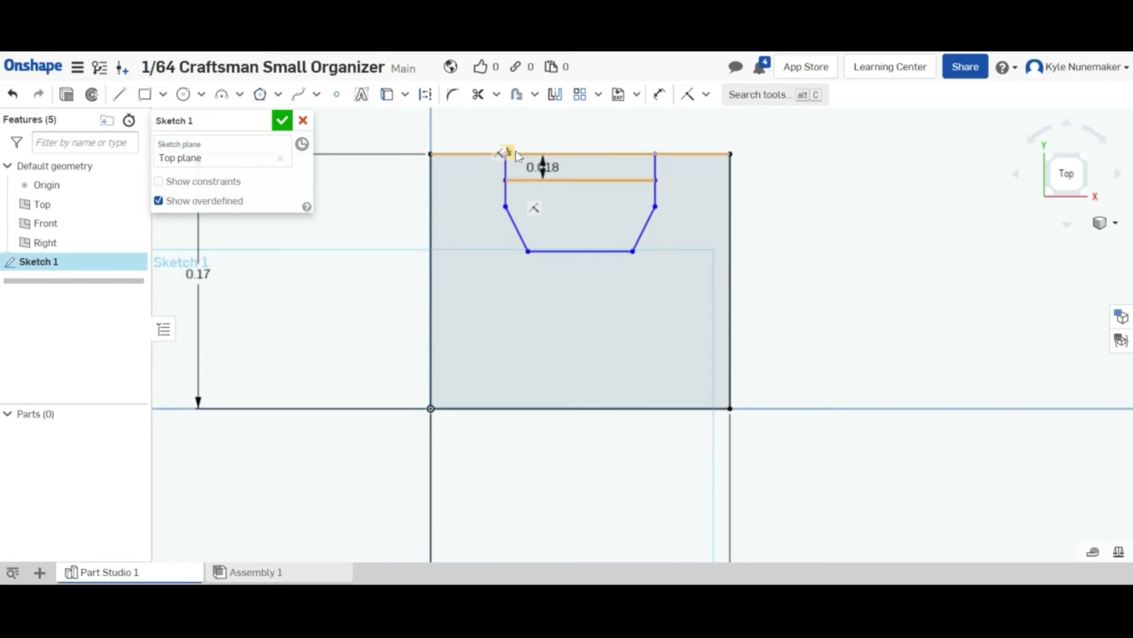
Try reducing the trimmed line's offset distance to 0.015 in, and undo the change
{"action": "double_click", "coordinate": [543, 167]}
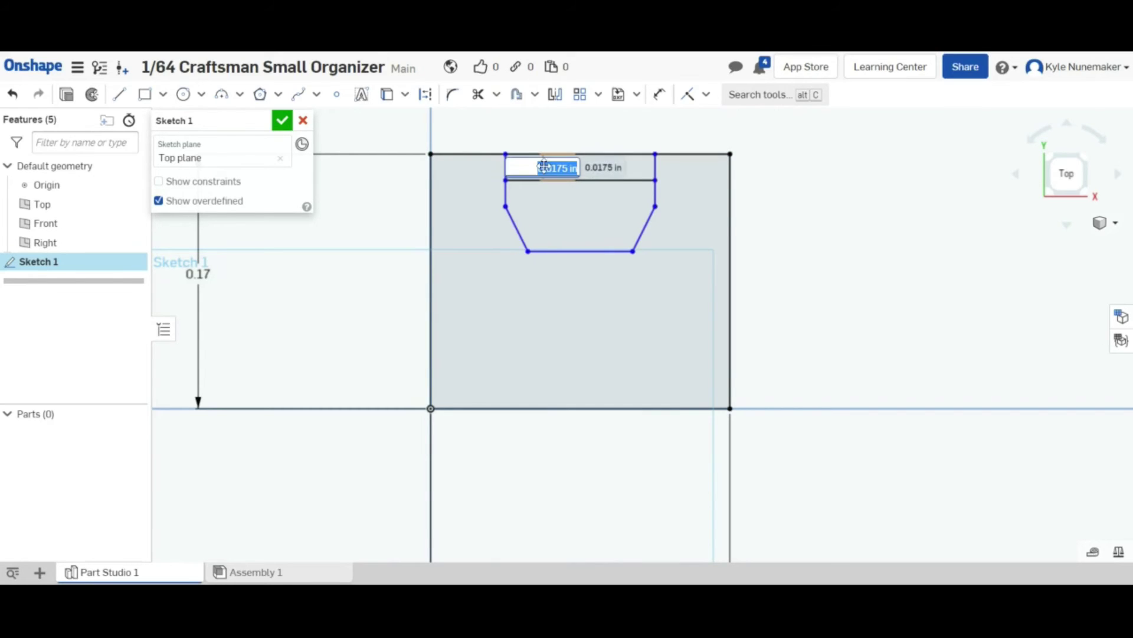
{"action": "type", "text": "0.015"}
{"action": "key", "text": "Return"}
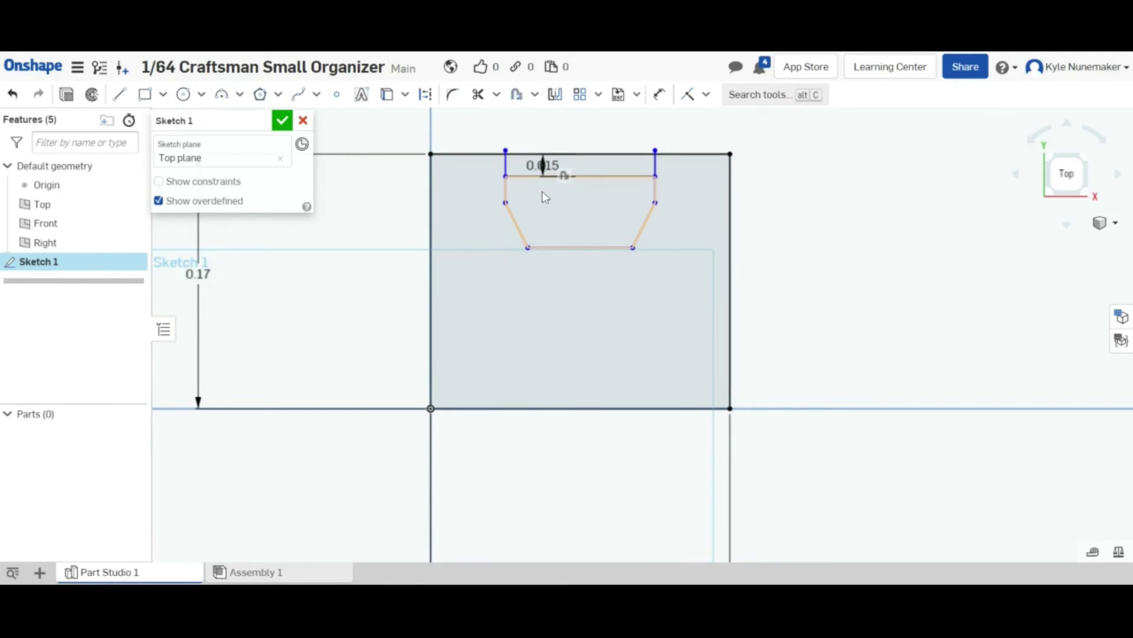
{"action": "key", "text": "ctrl+z"}
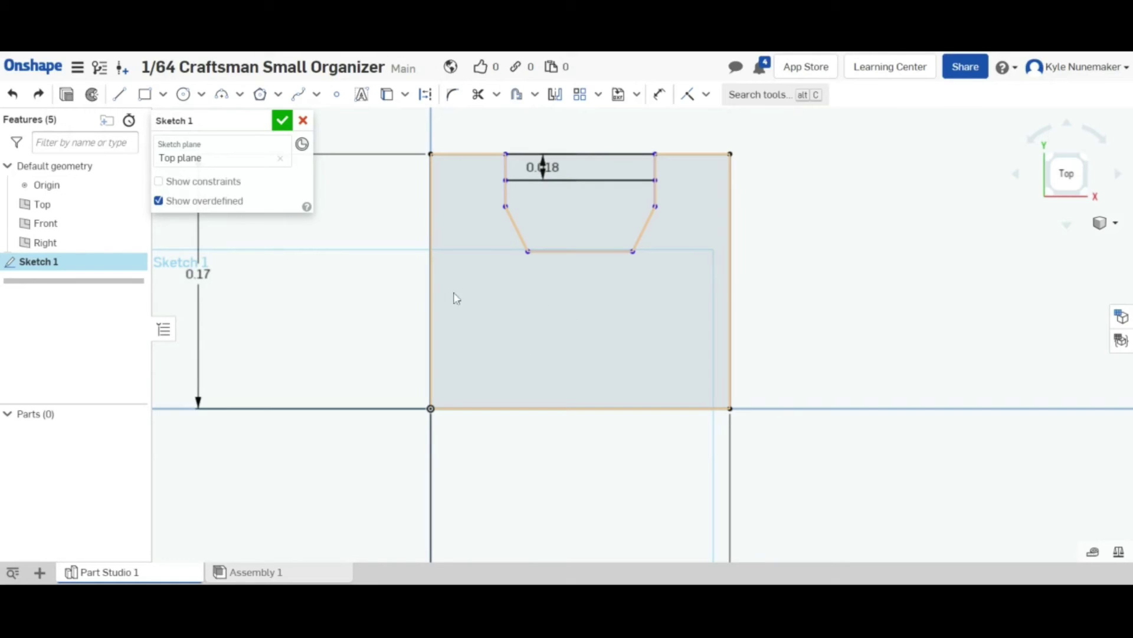
Extrude the base region surrounding the notch as a new solid with a blind depth of 0.08 in
{"action": "left_click", "coordinate": [497, 310]}
{"action": "left_click", "coordinate": [838, 266]}
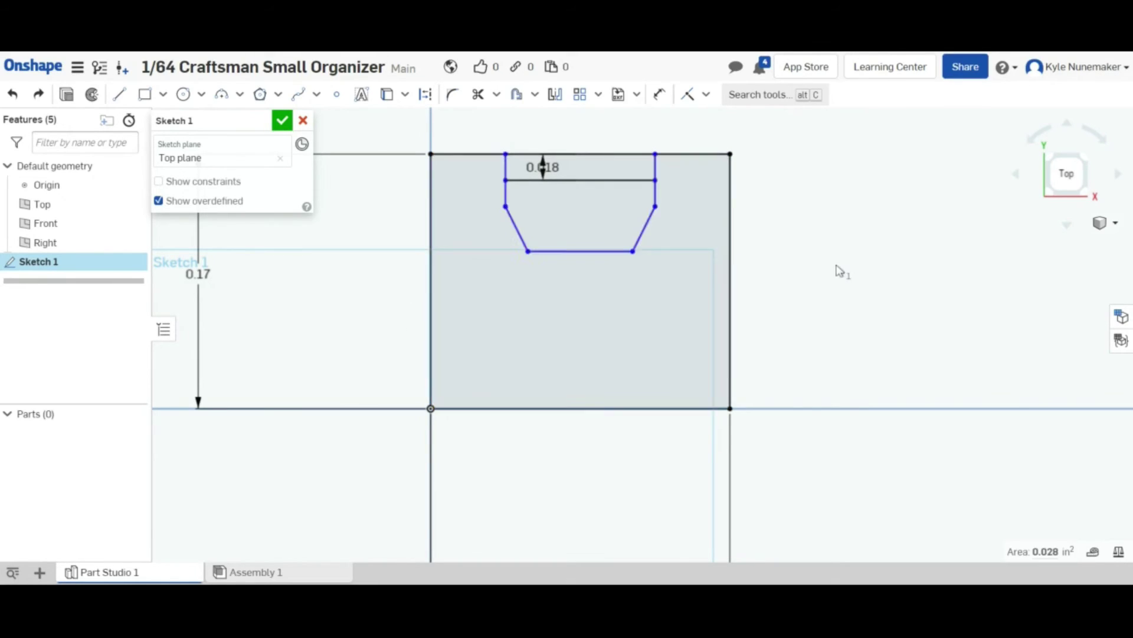
{"action": "left_click", "coordinate": [662, 290]}
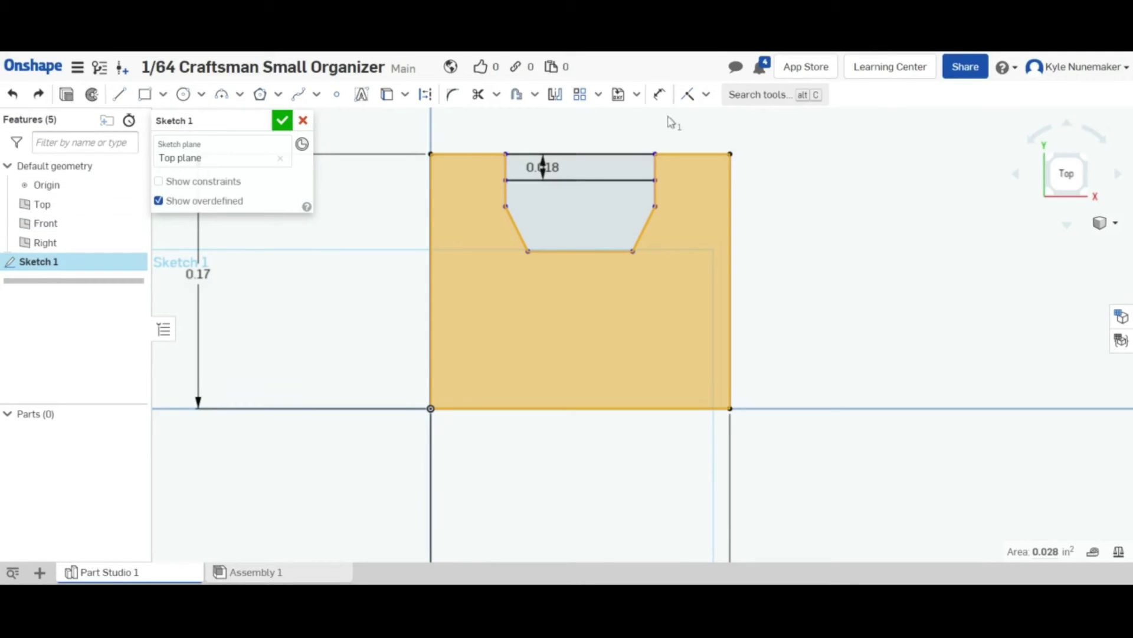
{"action": "left_click", "coordinate": [67, 96]}
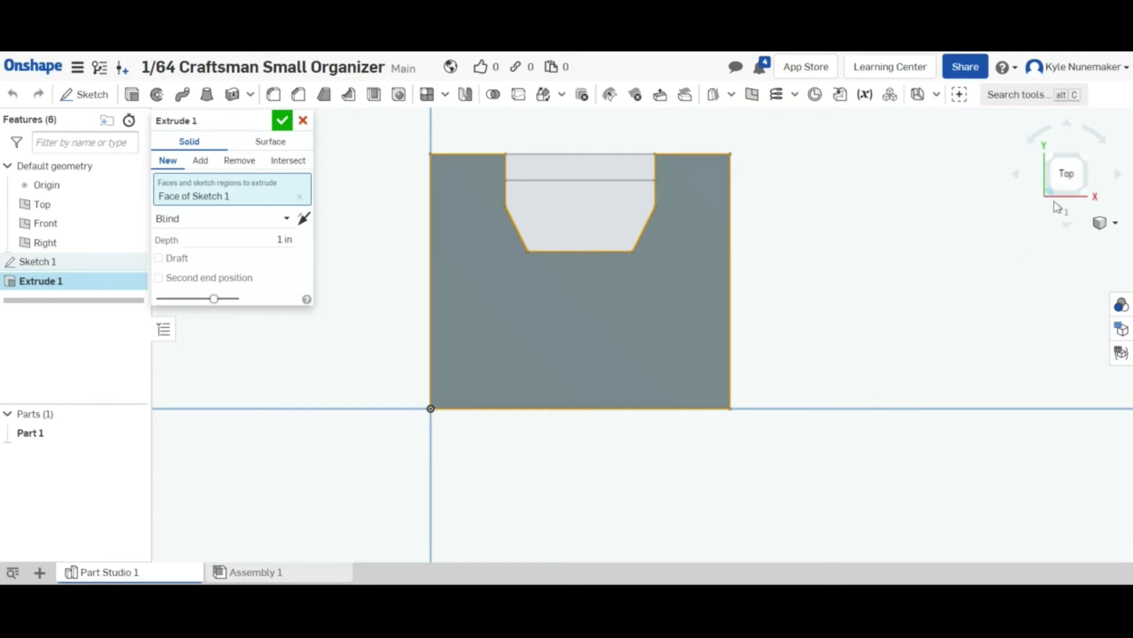
{"action": "left_click", "coordinate": [1088, 158]}
{"action": "left_click", "coordinate": [1097, 164]}
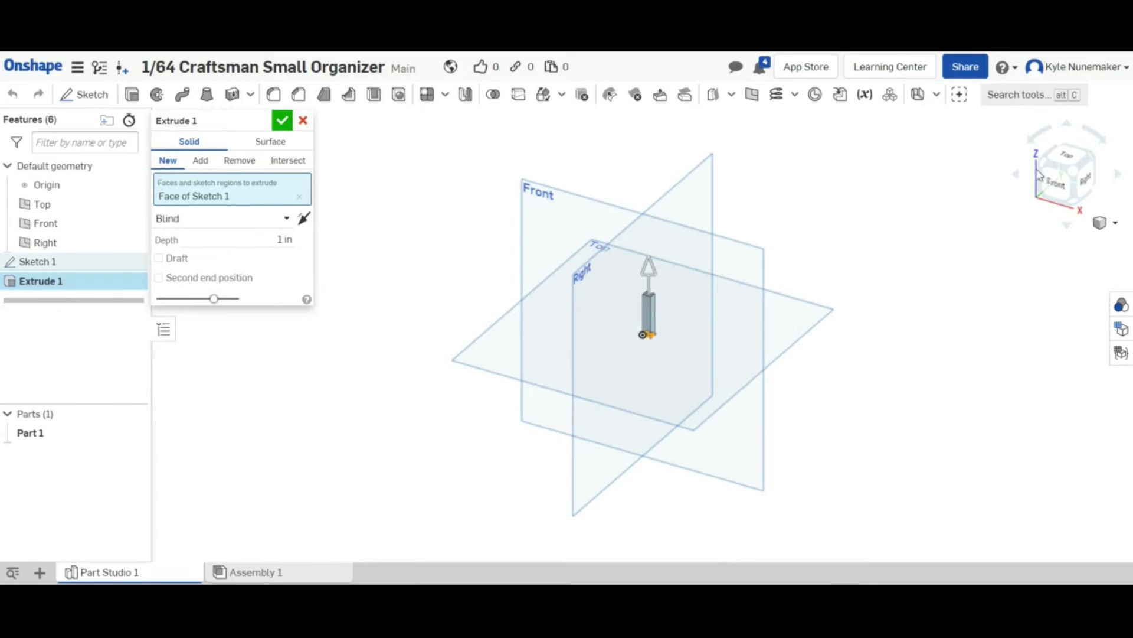
{"action": "scroll", "coordinate": [692, 311], "scroll_direction": "up", "scroll_amount": 3}
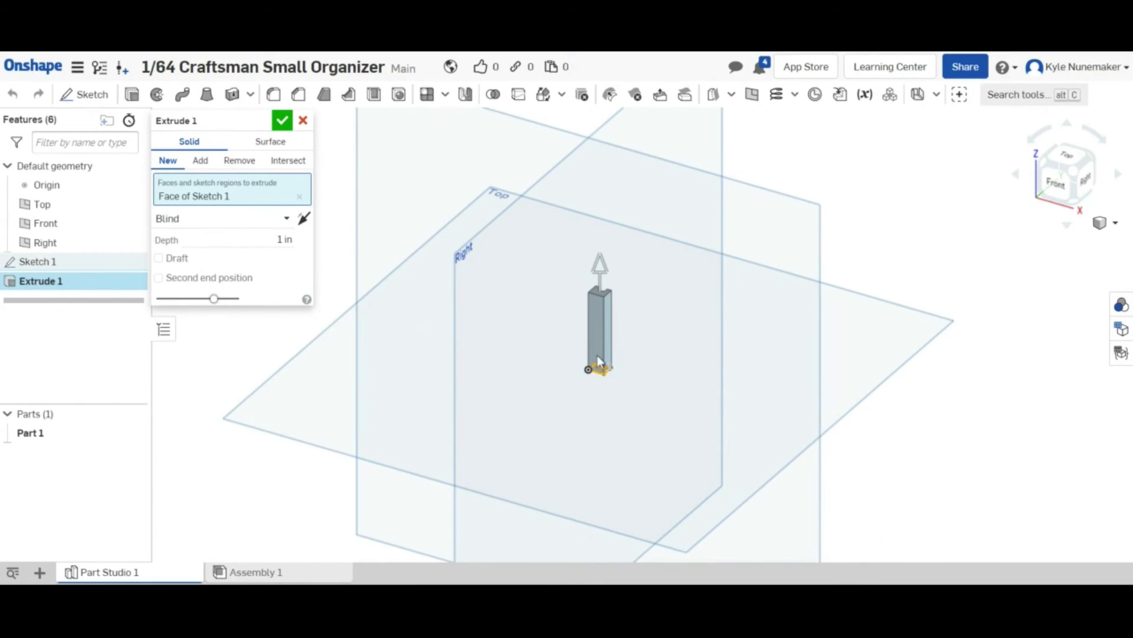
{"action": "scroll", "coordinate": [598, 358], "scroll_direction": "up", "scroll_amount": 3}
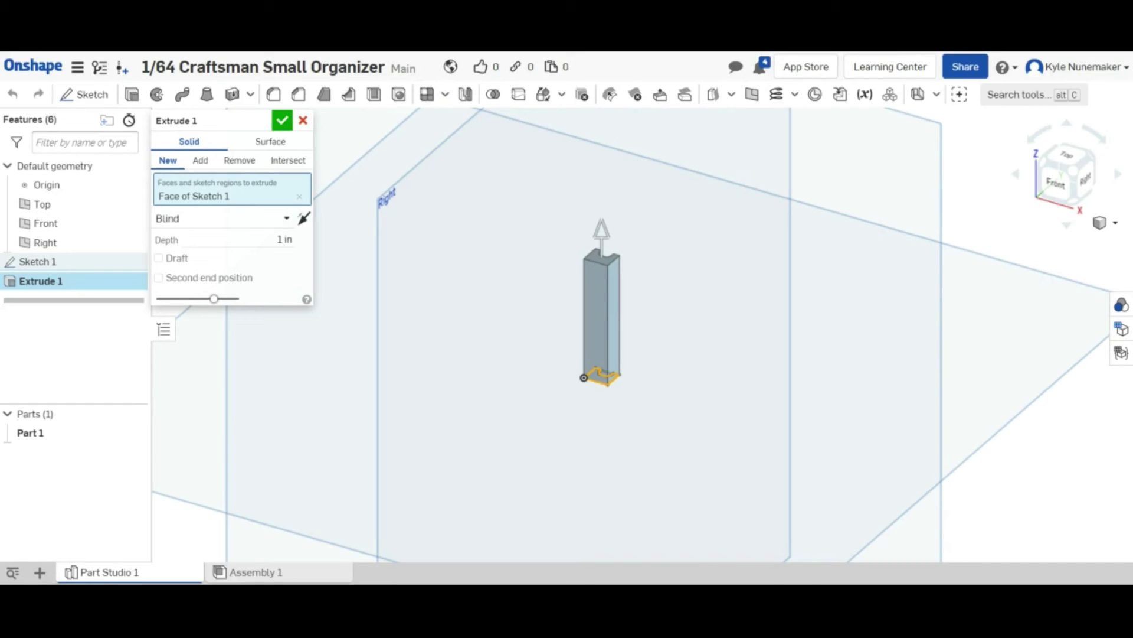
{"action": "left_click", "coordinate": [284, 239]}
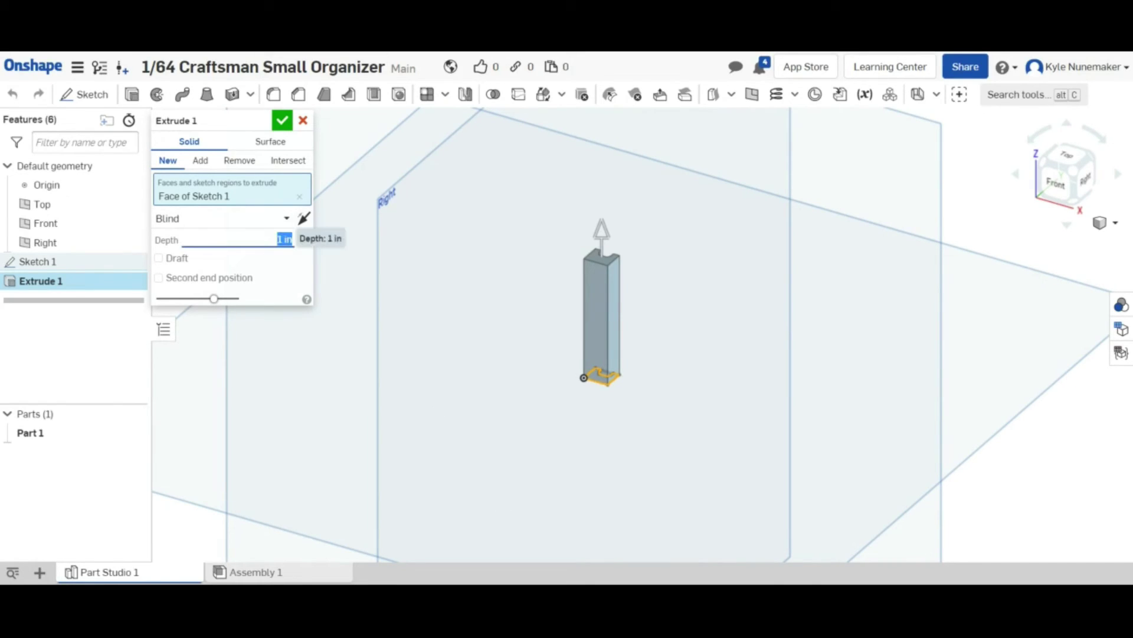
{"action": "type", "text": ".08"}
{"action": "key", "text": "Return"}
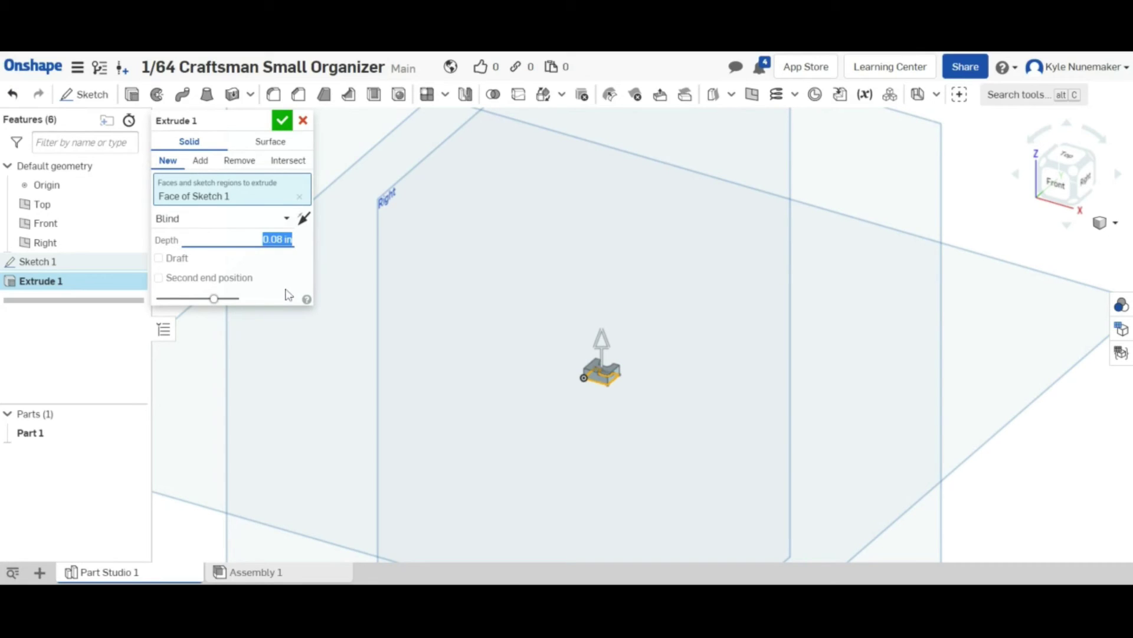
Set the extrusion depth to 0.075 in and inspect the notched block up close
{"action": "type", "text": ".075"}
{"action": "key", "text": "Return"}
{"action": "scroll", "coordinate": [691, 329], "scroll_direction": "up", "scroll_amount": 10}
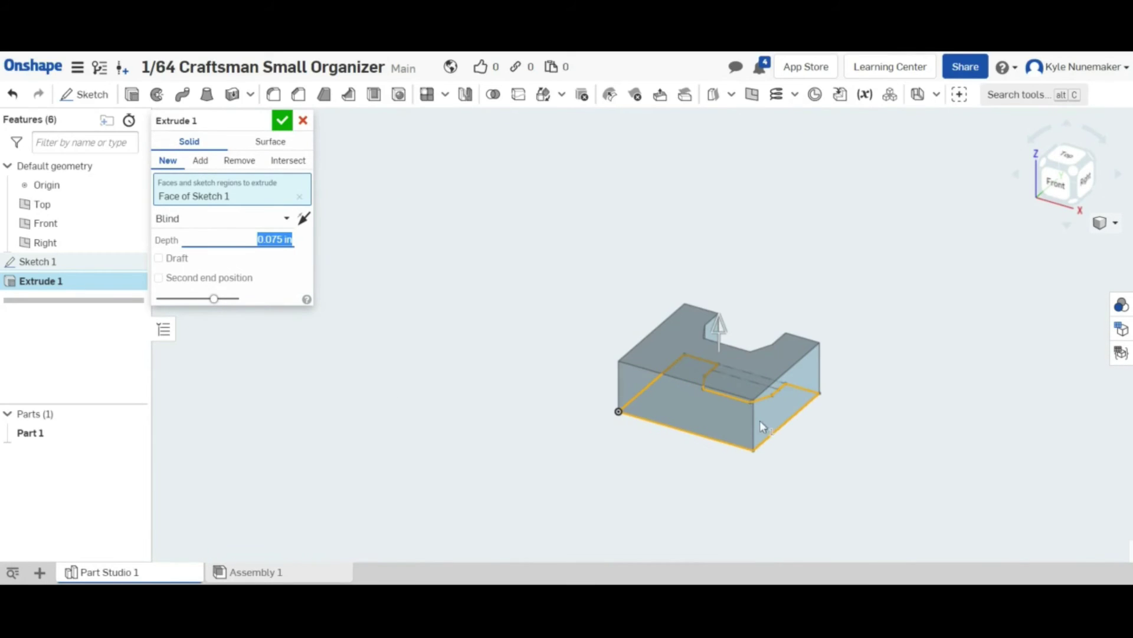
{"action": "middle_click_drag", "start_coordinate": [759, 420], "coordinate": [733, 396]}
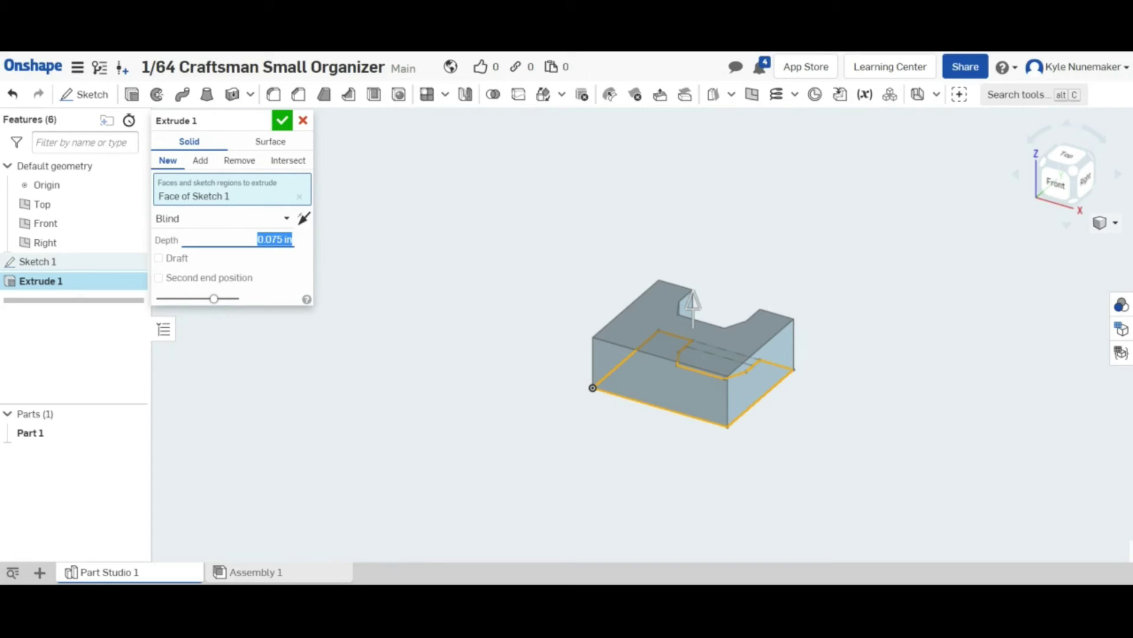
Finish the extrusion with a depth of 0.06 in and view the part from the top
{"action": "type", "text": "0.06"}
{"action": "key", "text": "Return"}
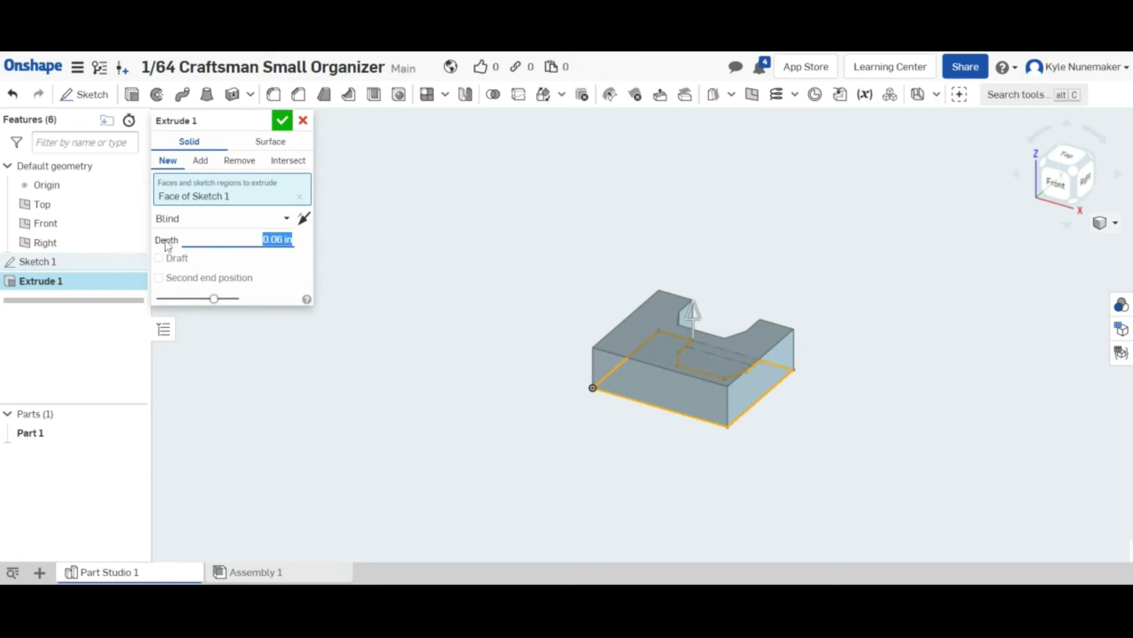
{"action": "left_click", "coordinate": [274, 239]}
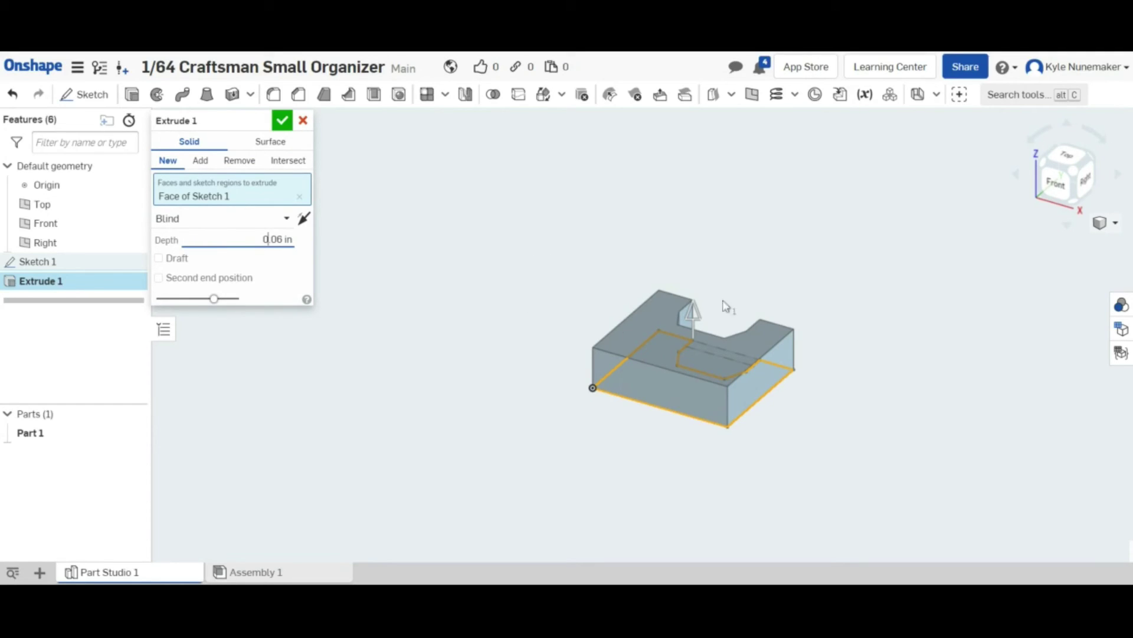
{"action": "left_click", "coordinate": [282, 121]}
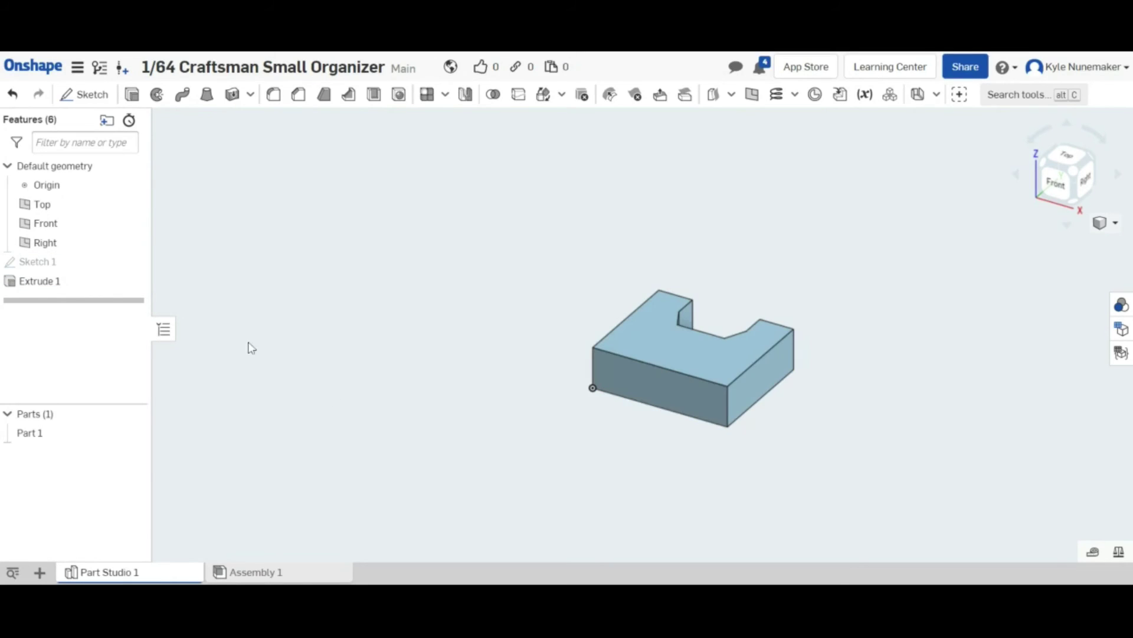
{"action": "left_click", "coordinate": [1067, 157]}
{"action": "scroll", "coordinate": [649, 329], "scroll_direction": "up", "scroll_amount": 10}
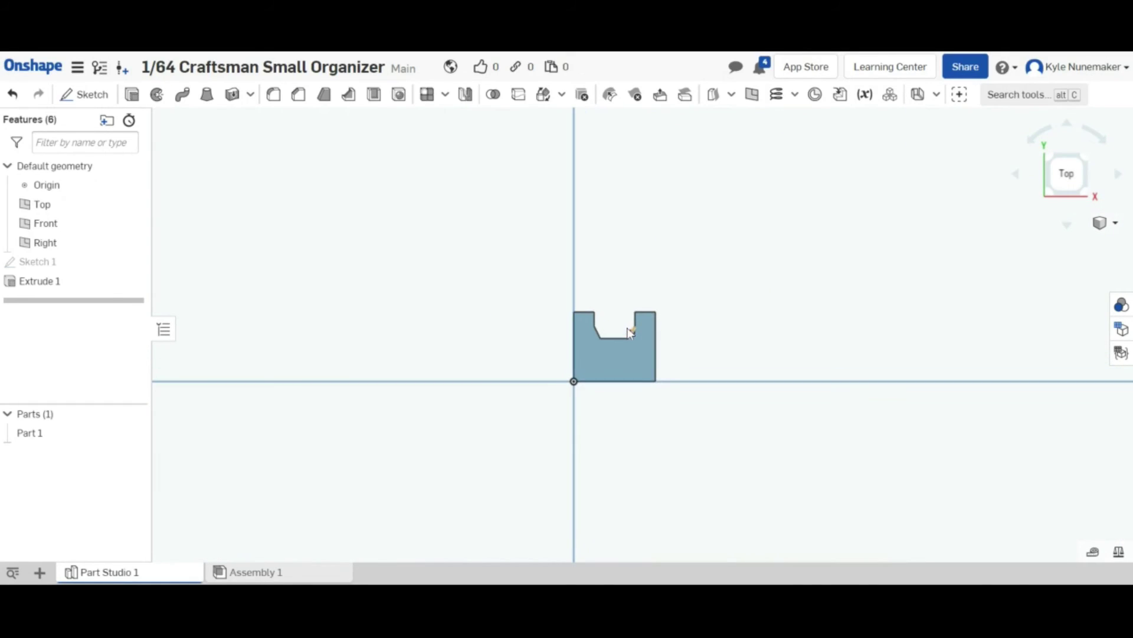
Show Sketch 1 and extrude the narrow strip across the notch opening, adding it to Part 1 with a depth of 0.05 in
{"action": "scroll", "coordinate": [617, 328], "scroll_direction": "up", "scroll_amount": 2}
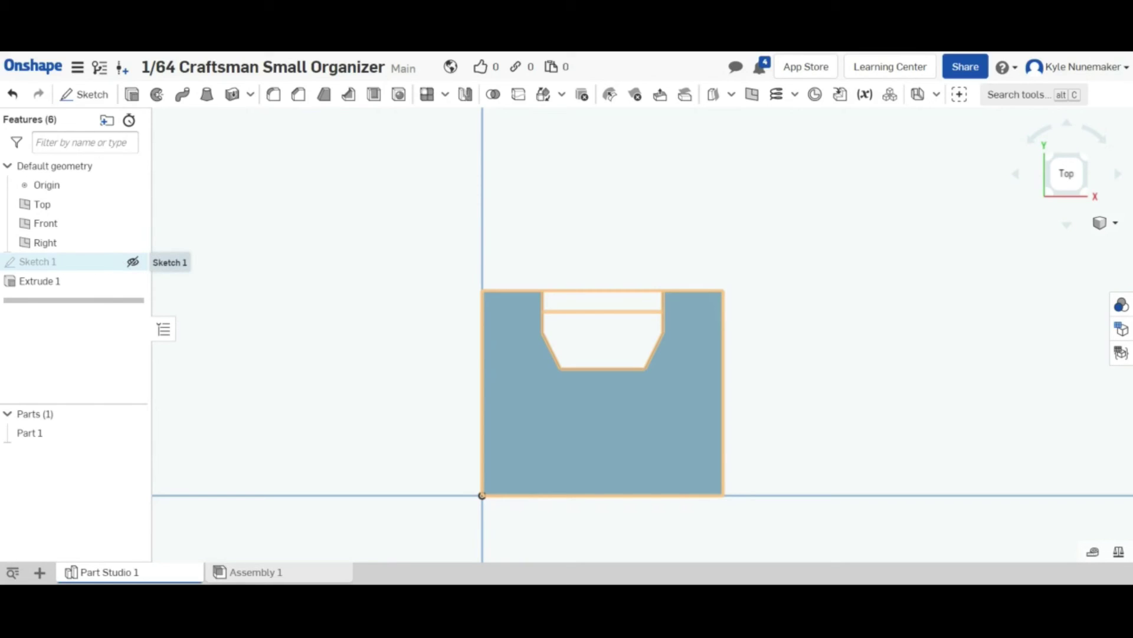
{"action": "left_click", "coordinate": [134, 262]}
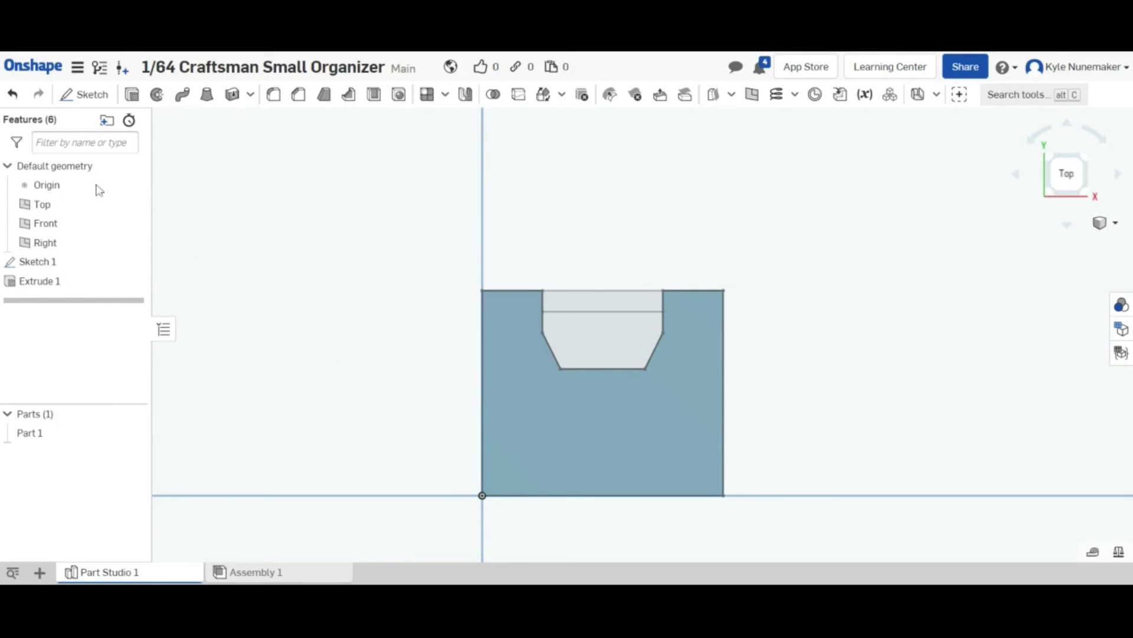
{"action": "left_click", "coordinate": [131, 94]}
{"action": "left_click", "coordinate": [571, 301]}
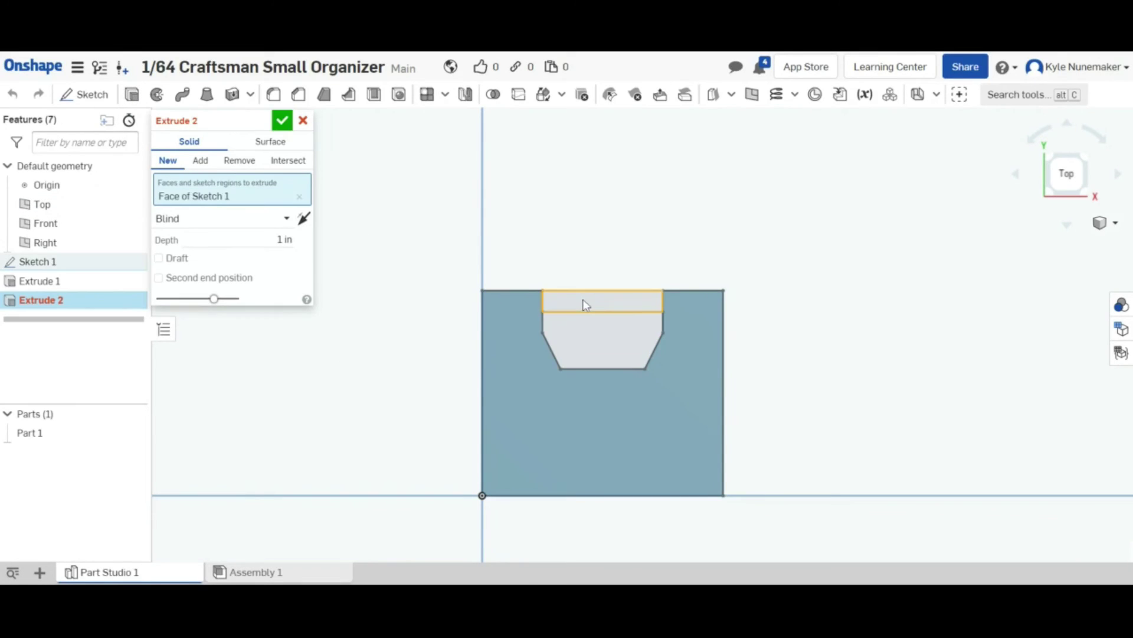
{"action": "left_click", "coordinate": [1079, 202]}
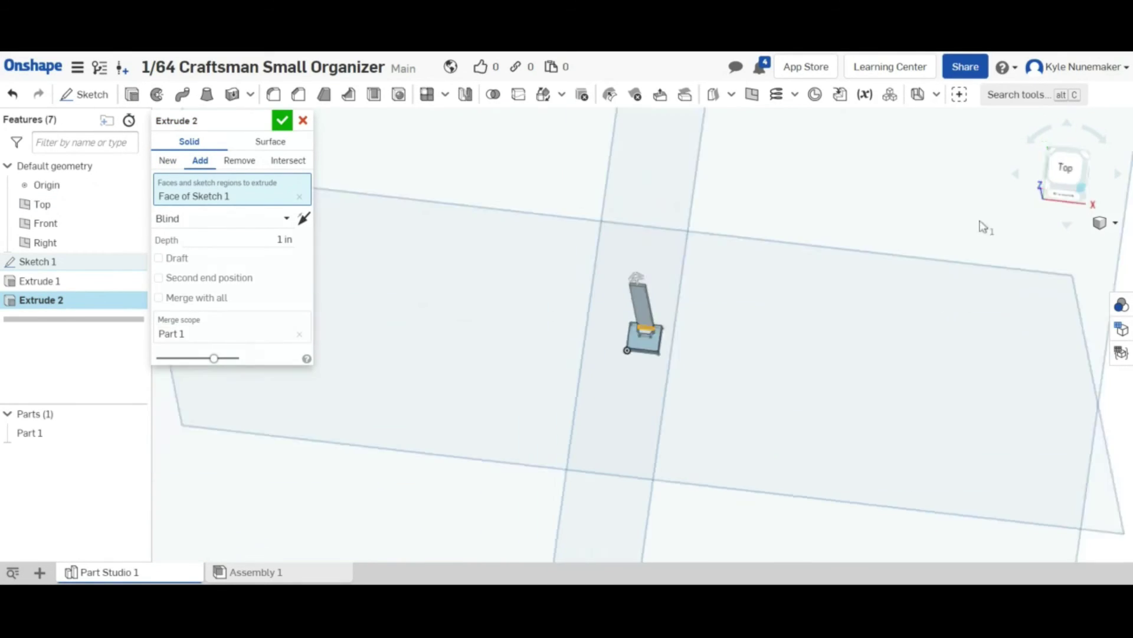
{"action": "scroll", "coordinate": [655, 338], "scroll_direction": "up", "scroll_amount": 5}
{"action": "scroll", "coordinate": [648, 331], "scroll_direction": "up", "scroll_amount": 5}
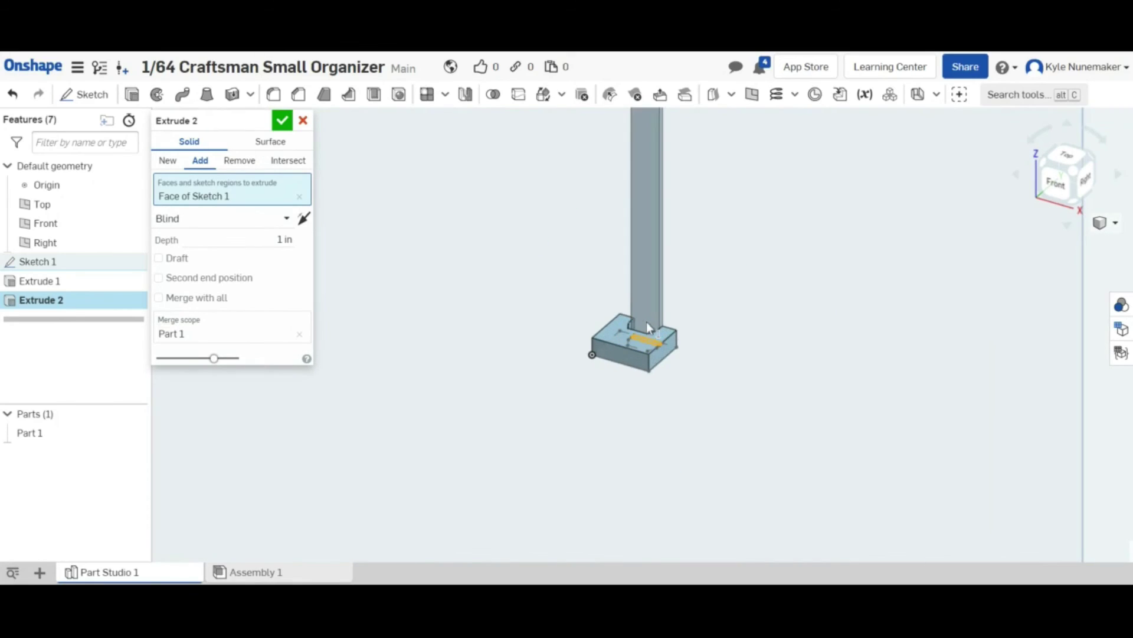
{"action": "left_click", "coordinate": [257, 240]}
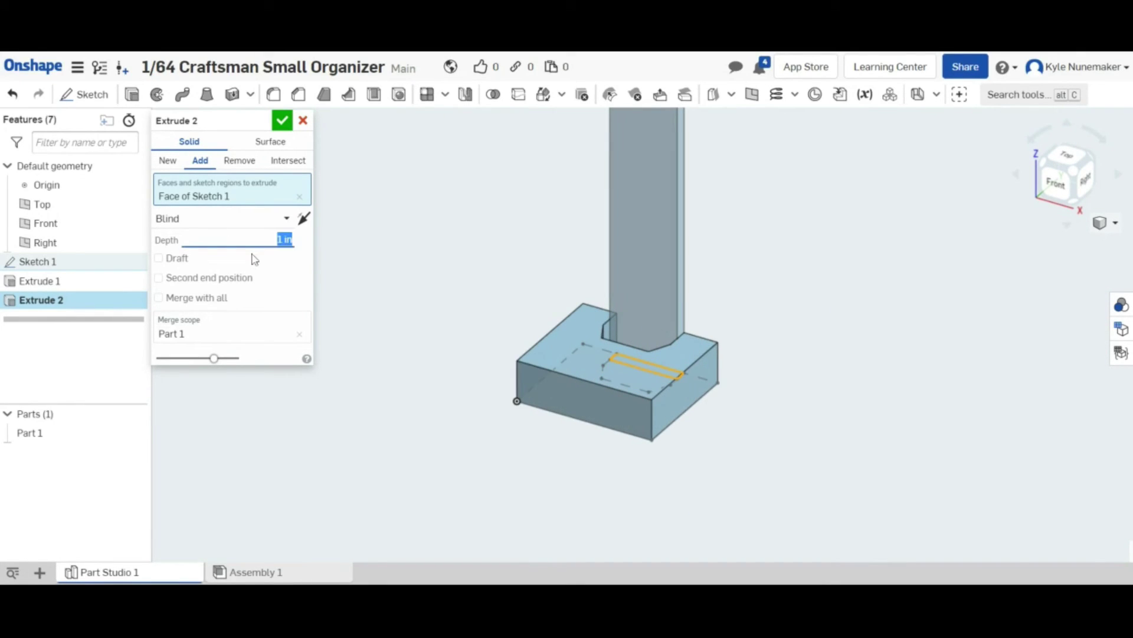
{"action": "type", "text": ".05"}
{"action": "key", "text": "Return"}
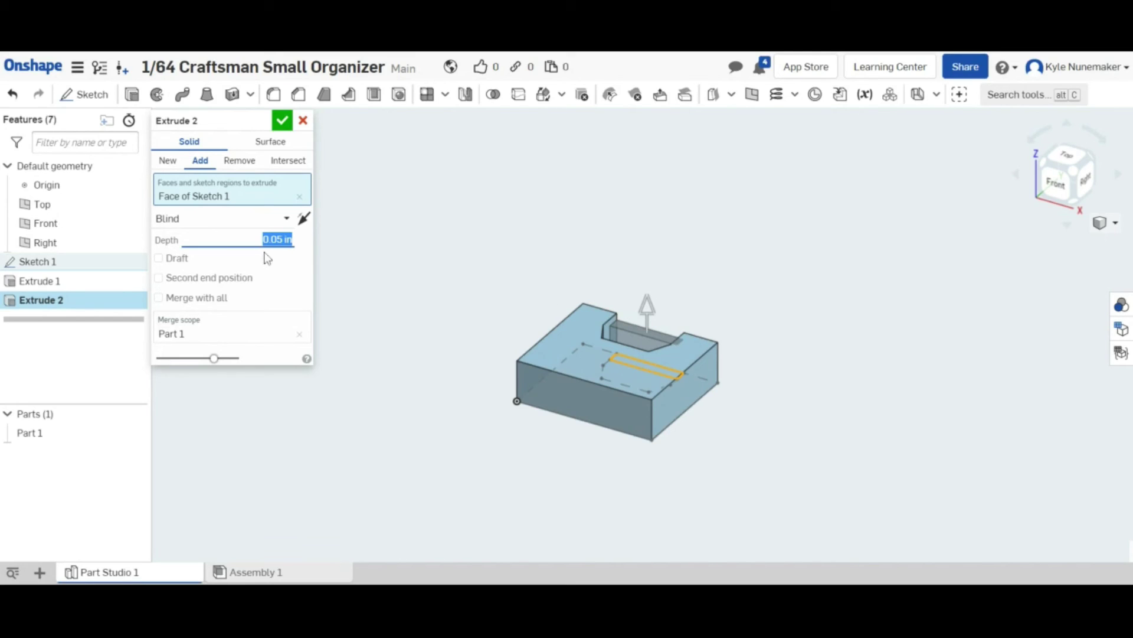
Inspect the strip from the notched side and enable a blind second end position for the extrusion
{"action": "scroll", "coordinate": [590, 331], "scroll_direction": "up", "scroll_amount": 4}
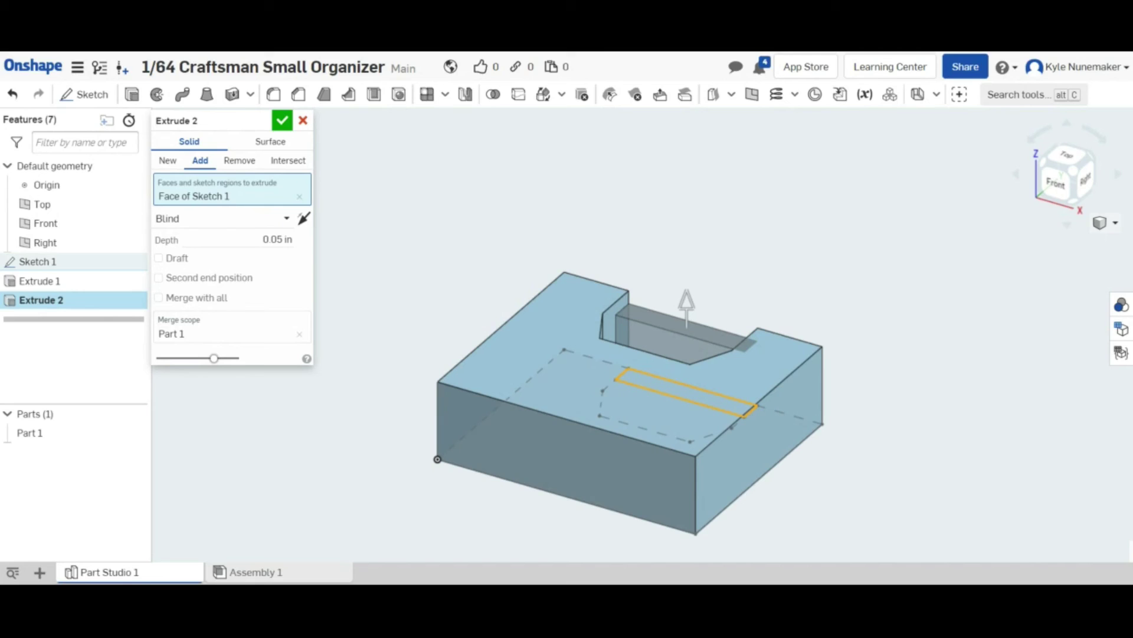
{"action": "right_click_drag", "start_coordinate": [618, 314], "coordinate": [544, 381]}
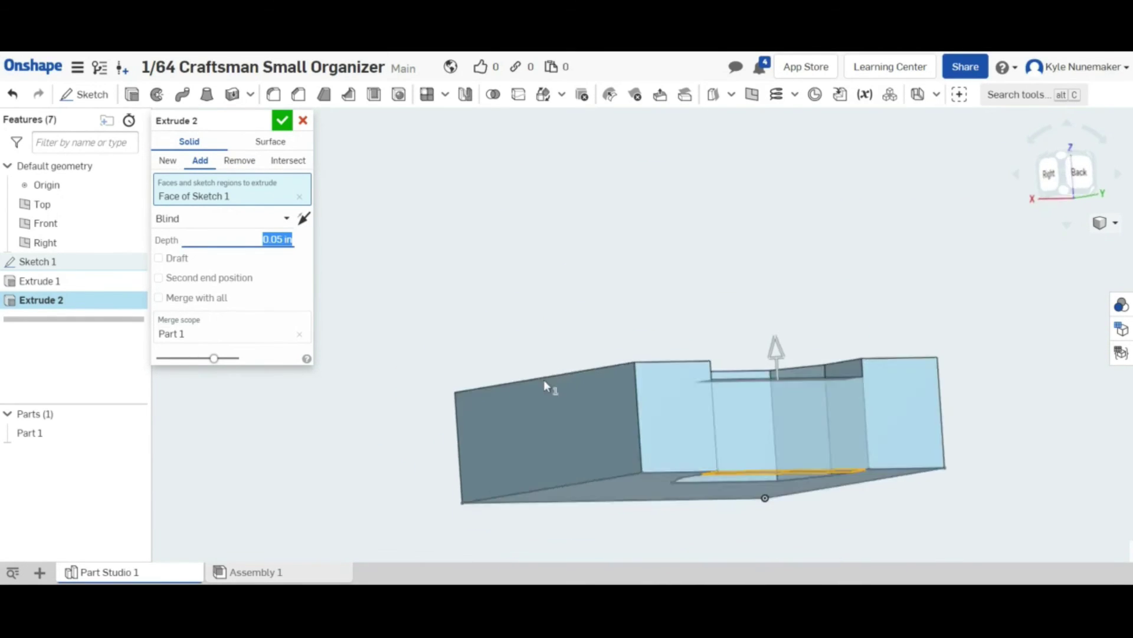
{"action": "key", "text": "shift+7"}
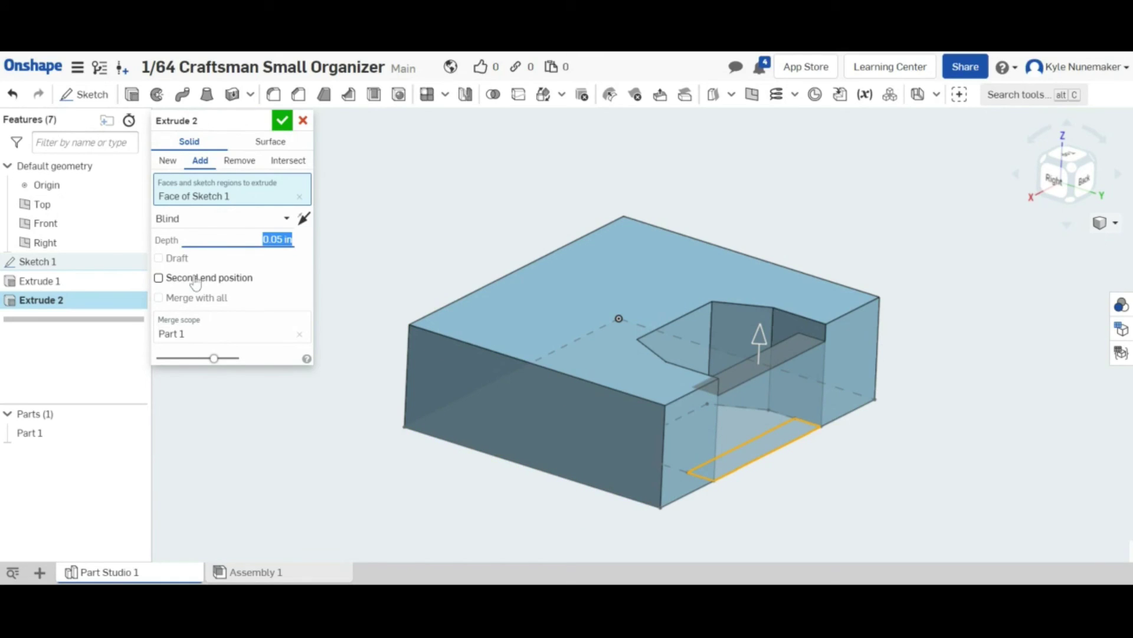
{"action": "left_click", "coordinate": [158, 278]}
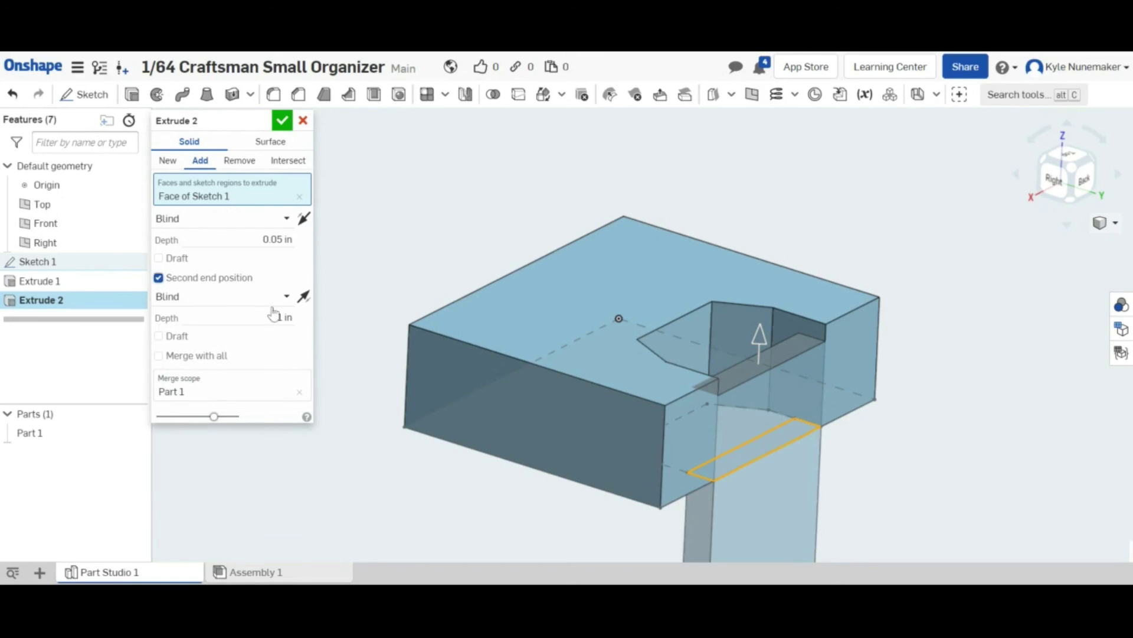
{"action": "scroll", "coordinate": [464, 300], "scroll_direction": "down", "scroll_amount": 3}
{"action": "scroll", "coordinate": [490, 289], "scroll_direction": "down", "scroll_amount": 2}
{"action": "scroll", "coordinate": [600, 342], "scroll_direction": "up", "scroll_amount": 4}
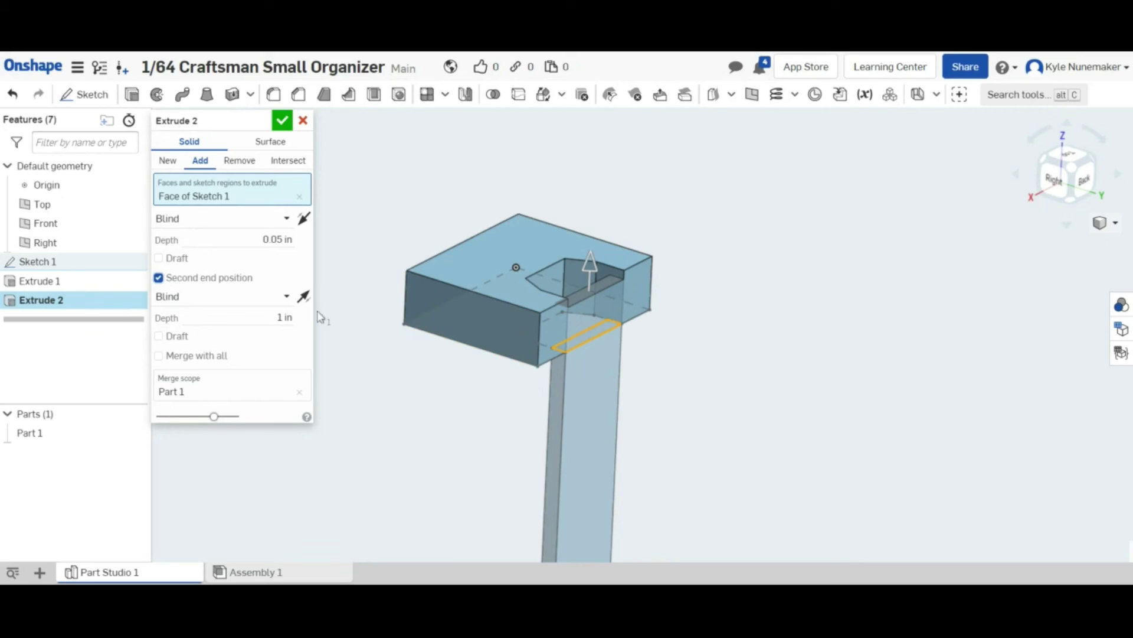
Try reversing the extrusion direction and restore it, and test second end depths of 0.015 in and 0.01 in
{"action": "left_click", "coordinate": [305, 219]}
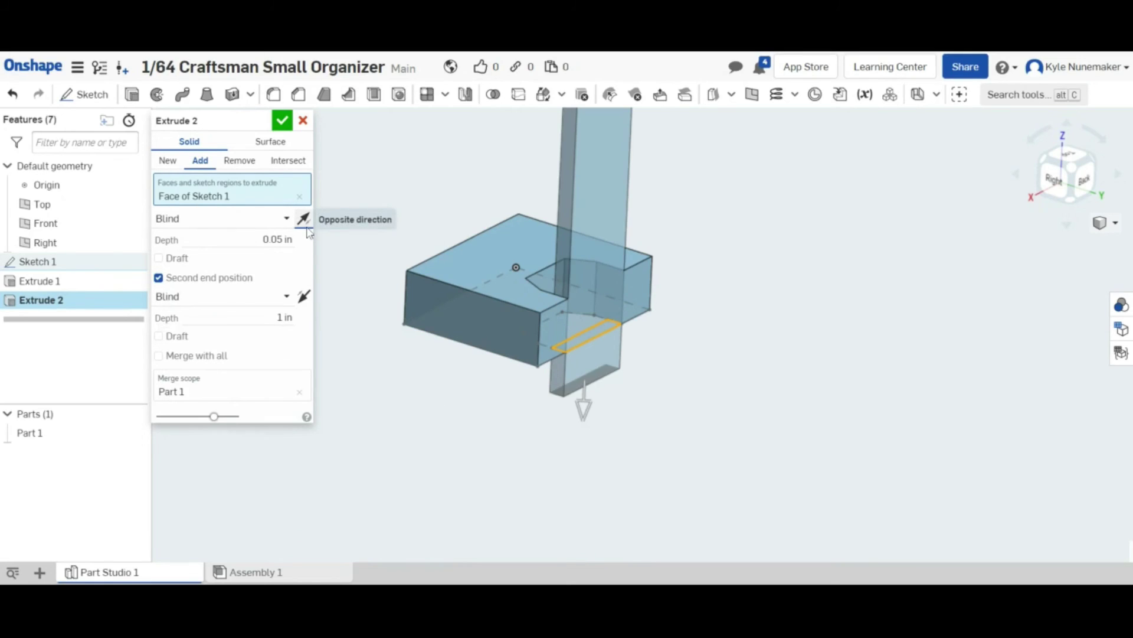
{"action": "left_click", "coordinate": [304, 219]}
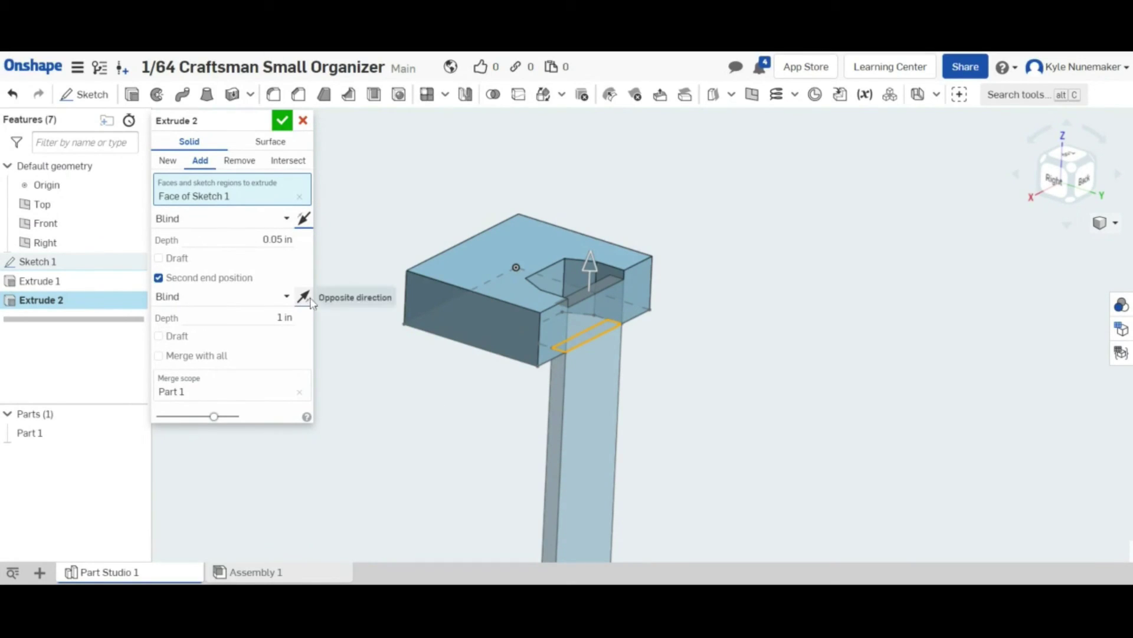
{"action": "left_click", "coordinate": [285, 318]}
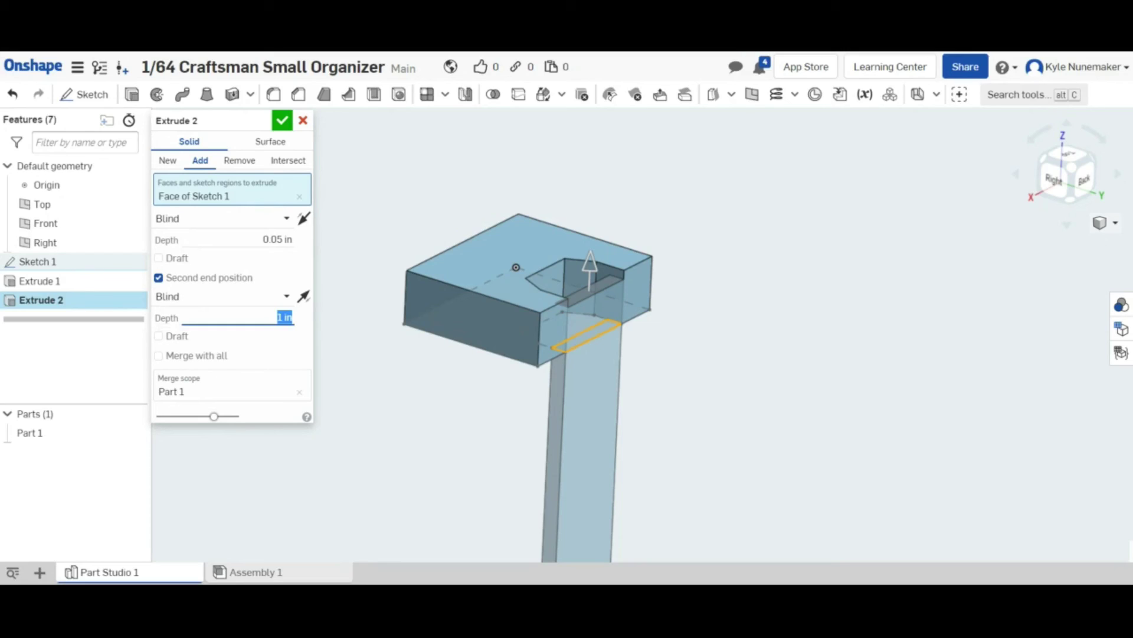
{"action": "type", "text": ".015"}
{"action": "key", "text": "Return"}
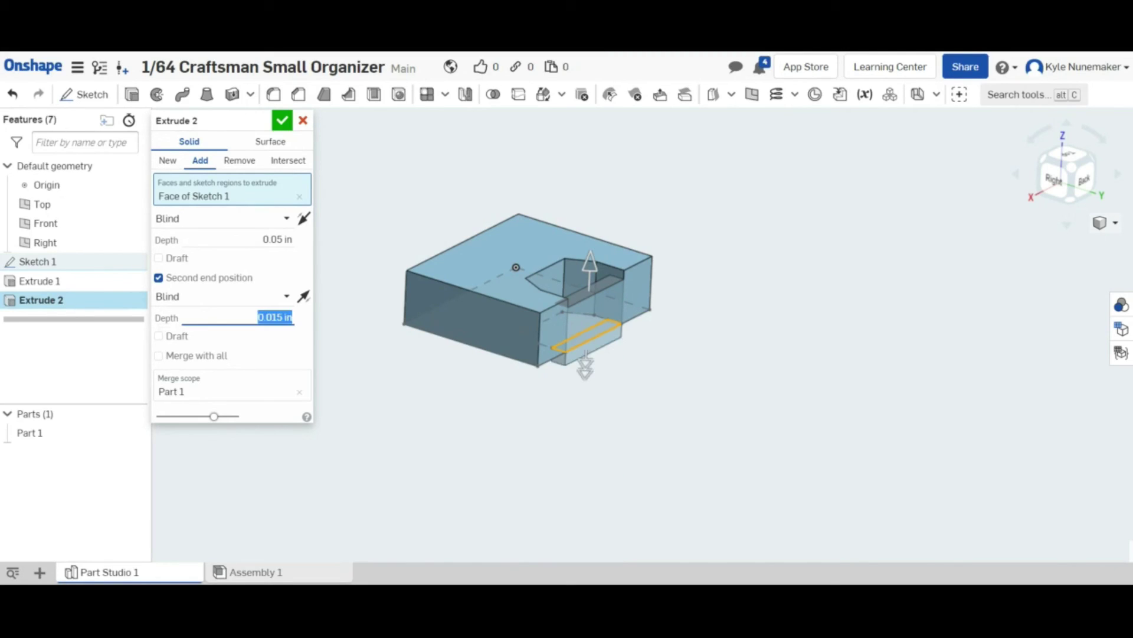
{"action": "type", "text": ".01"}
{"action": "key", "text": "Return"}
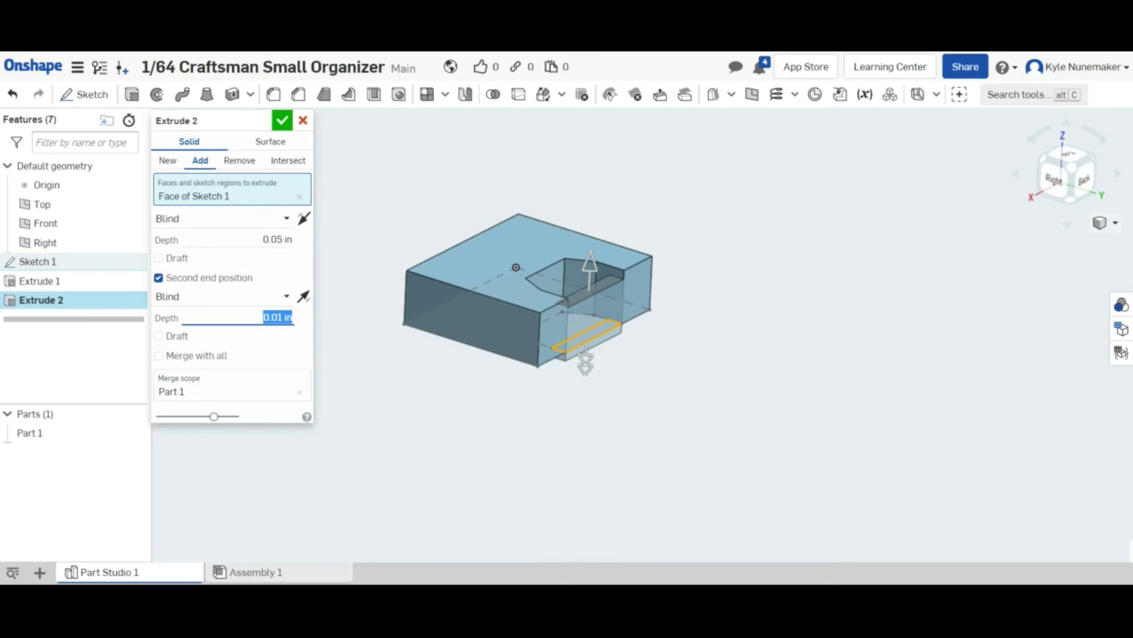
Set the strip extrusion's first depth to 0.04 in and its second end depth to 0.02 in
{"action": "left_click", "coordinate": [276, 239]}
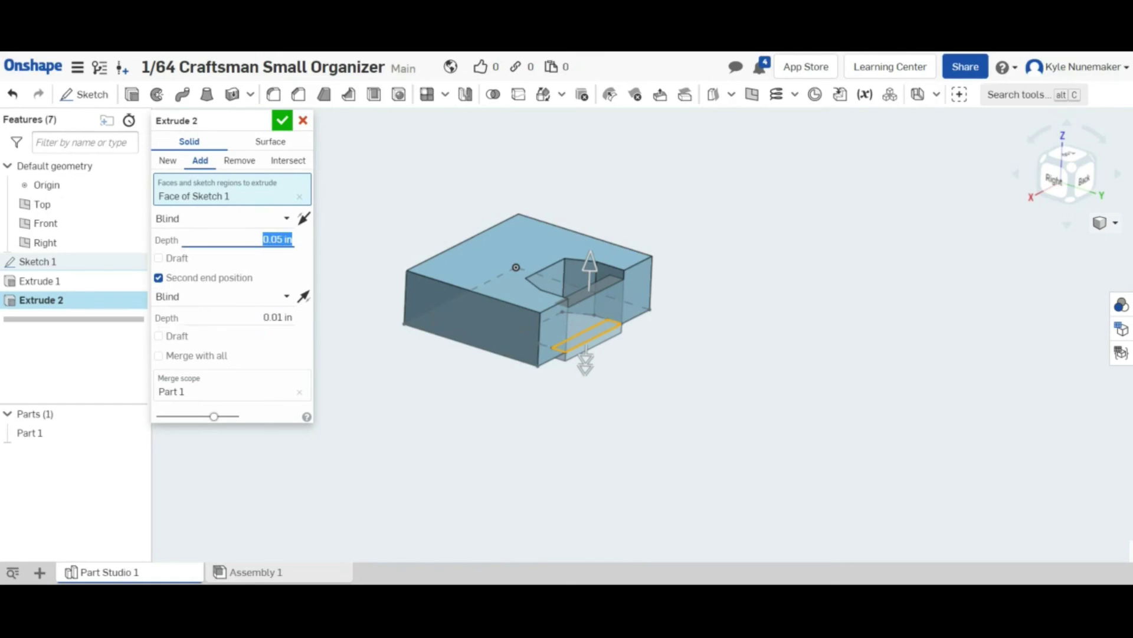
{"action": "key", "text": "BackSpace"}
{"action": "type", "text": ".04"}
{"action": "key", "text": "Return"}
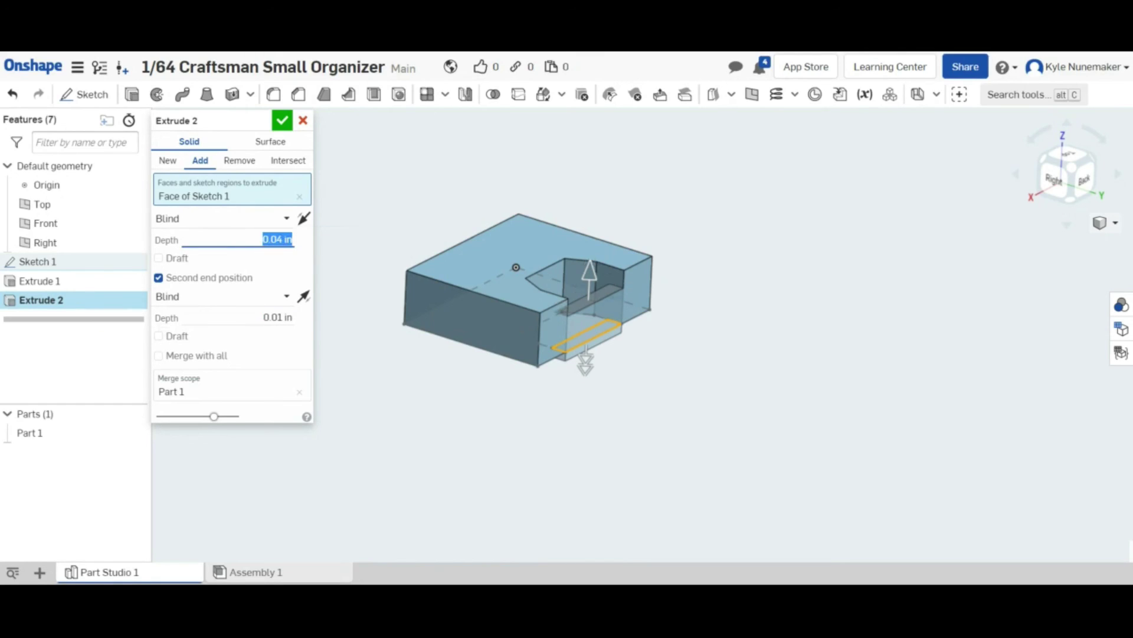
{"action": "left_click", "coordinate": [283, 318]}
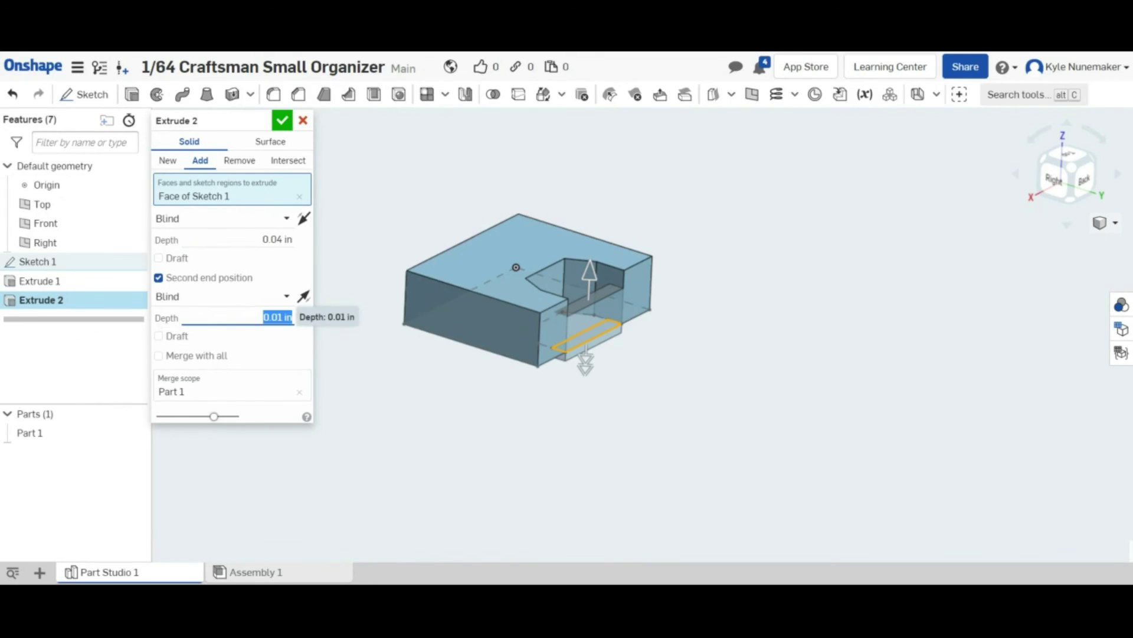
{"action": "key", "text": "BackSpace"}
{"action": "type", "text": ".02"}
{"action": "key", "text": "Return"}
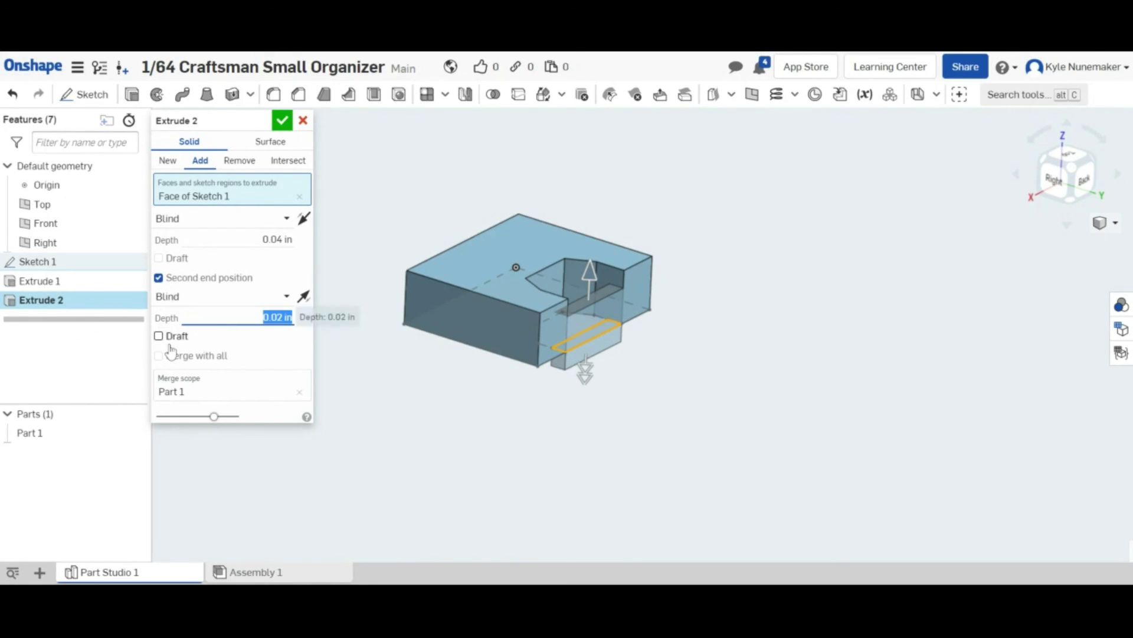
Reverse the second end's direction to finish the strip extrusion, and hide Sketch 1
{"action": "left_click", "coordinate": [304, 297]}
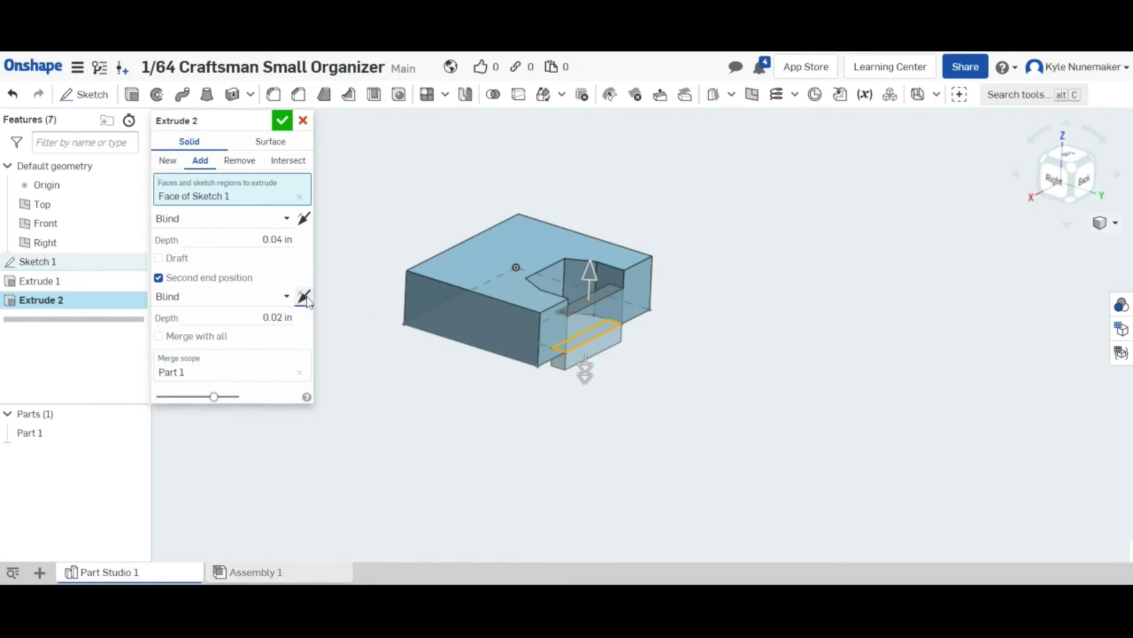
{"action": "scroll", "coordinate": [596, 351], "scroll_direction": "up", "scroll_amount": 2}
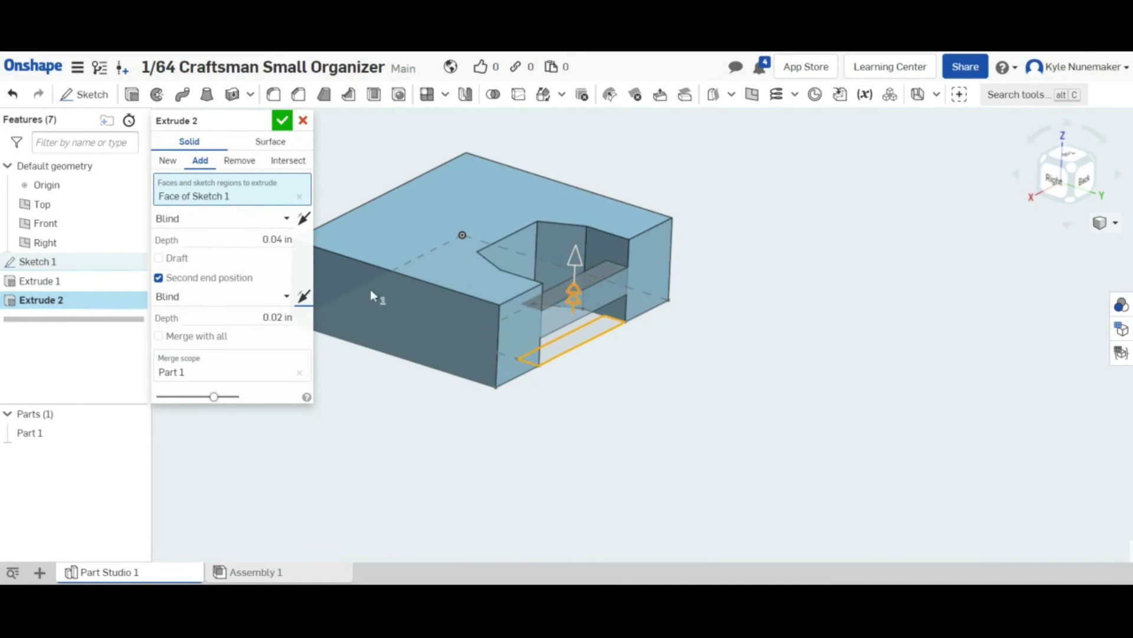
{"action": "left_click", "coordinate": [281, 124]}
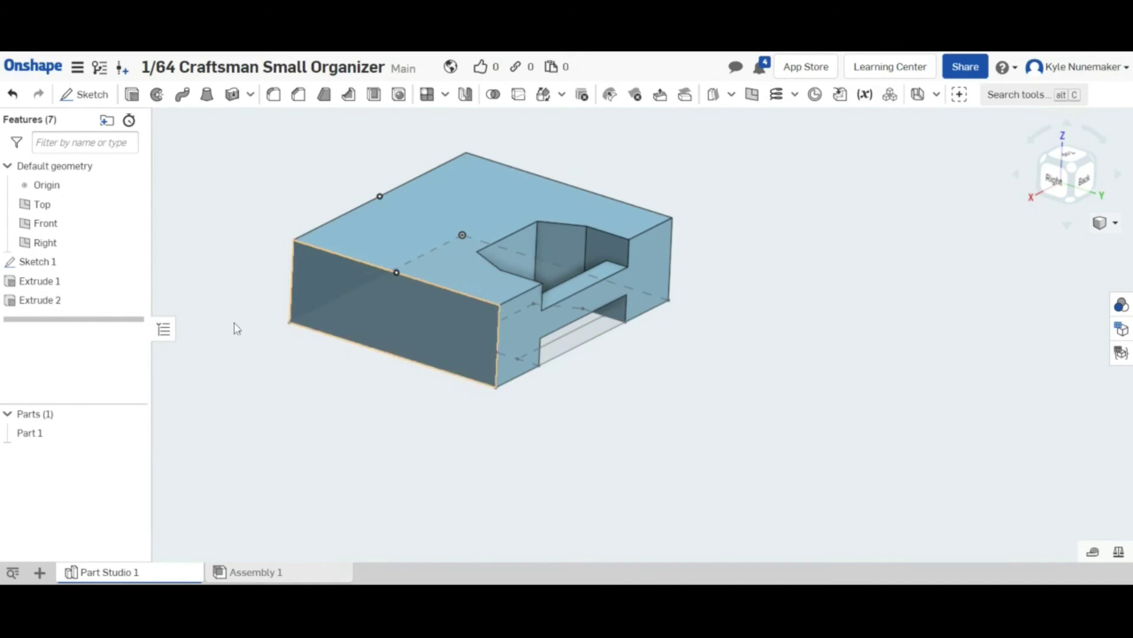
{"action": "right_click_drag", "start_coordinate": [369, 342], "coordinate": [542, 279]}
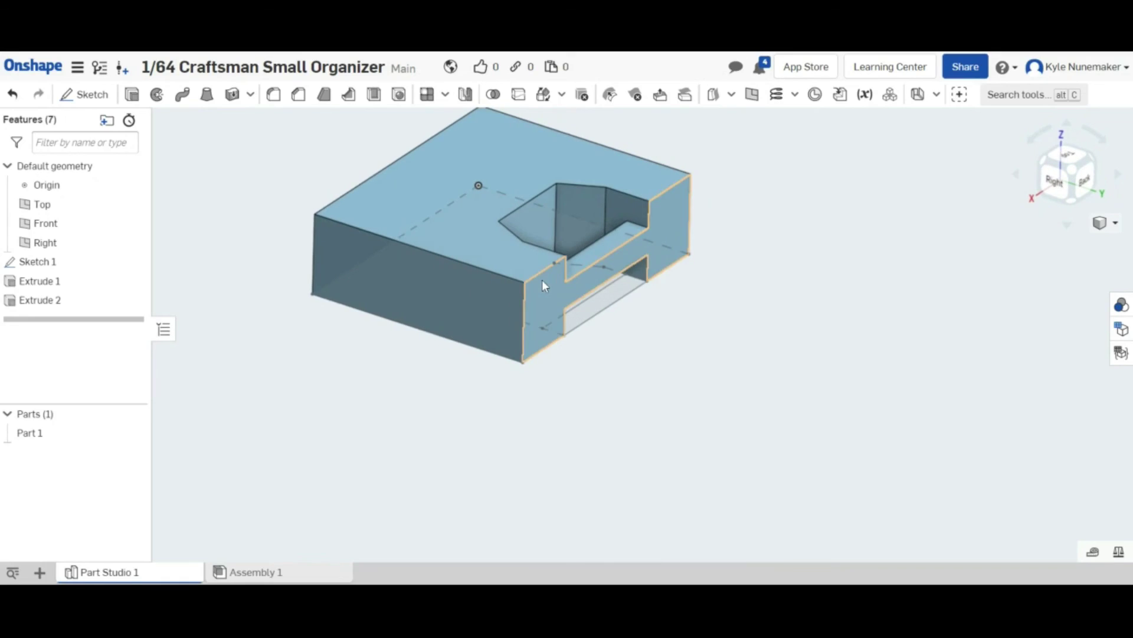
{"action": "left_click", "coordinate": [131, 261]}
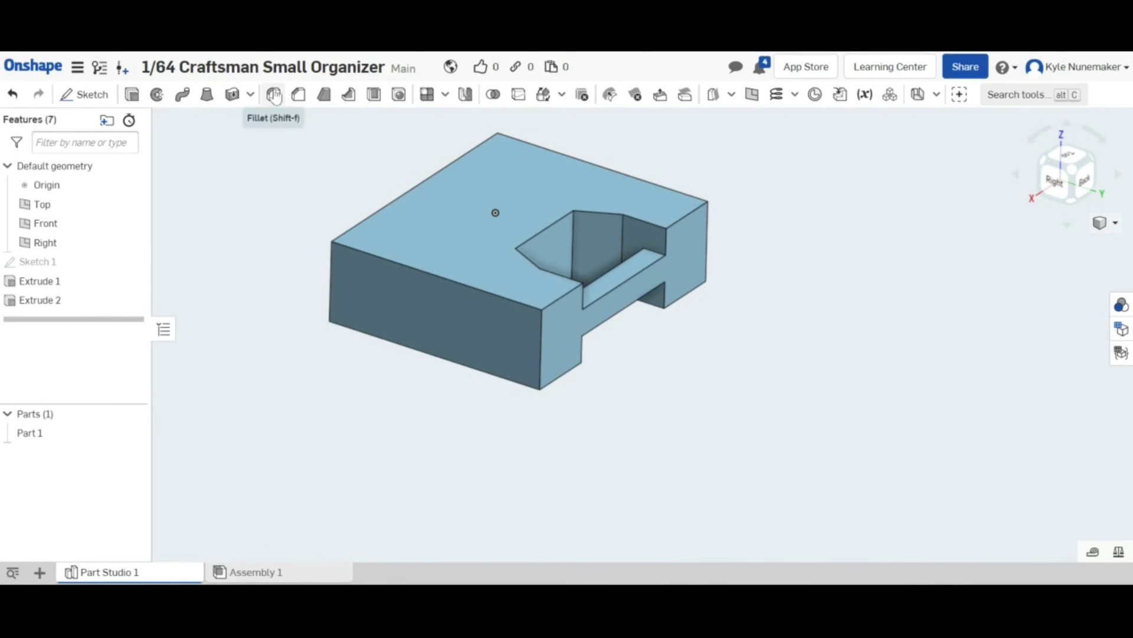
Chamfer the block's vertical right-back corner edge with an equal distance, trying 0.02 in and settling on 0.0125 in
{"action": "left_click", "coordinate": [297, 96]}
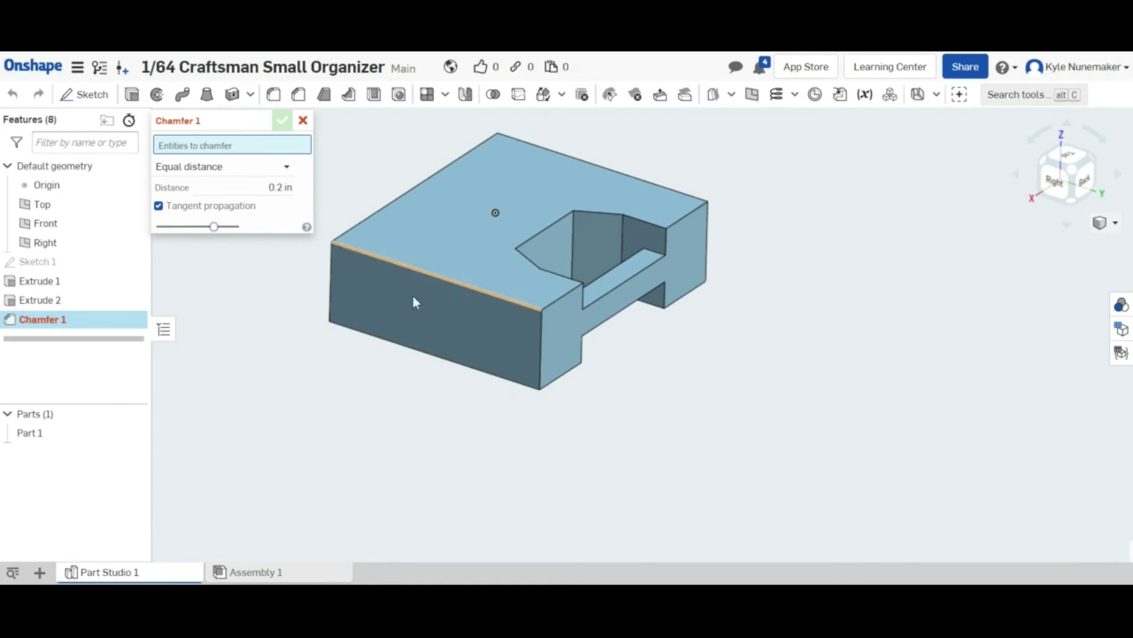
{"action": "left_click", "coordinate": [541, 331]}
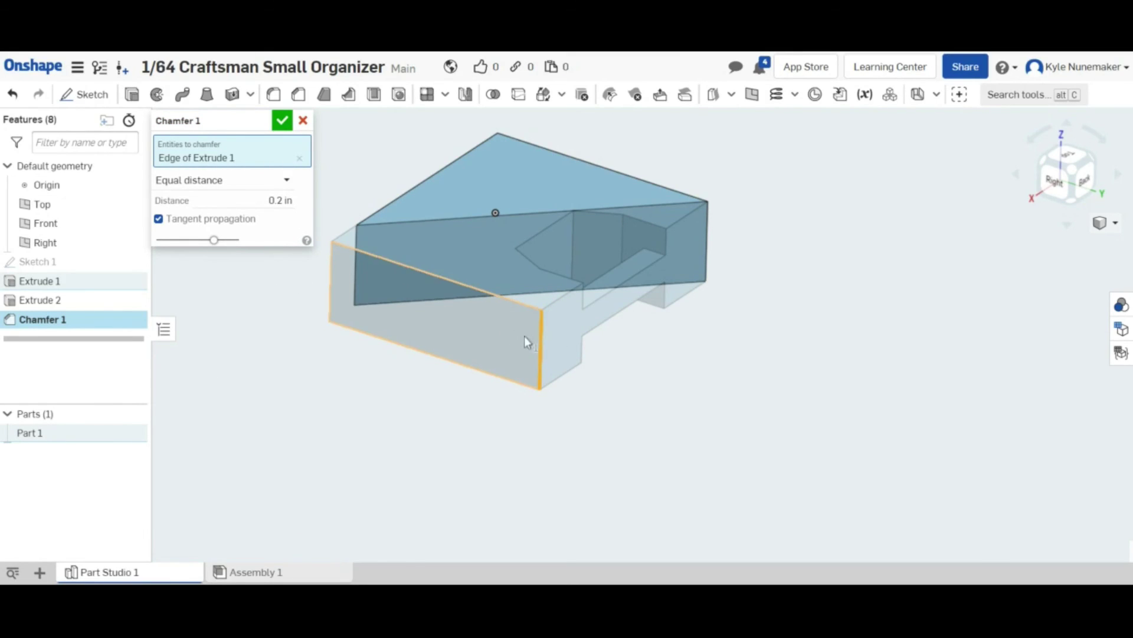
{"action": "left_click", "coordinate": [282, 200]}
{"action": "type", "text": ".0"}
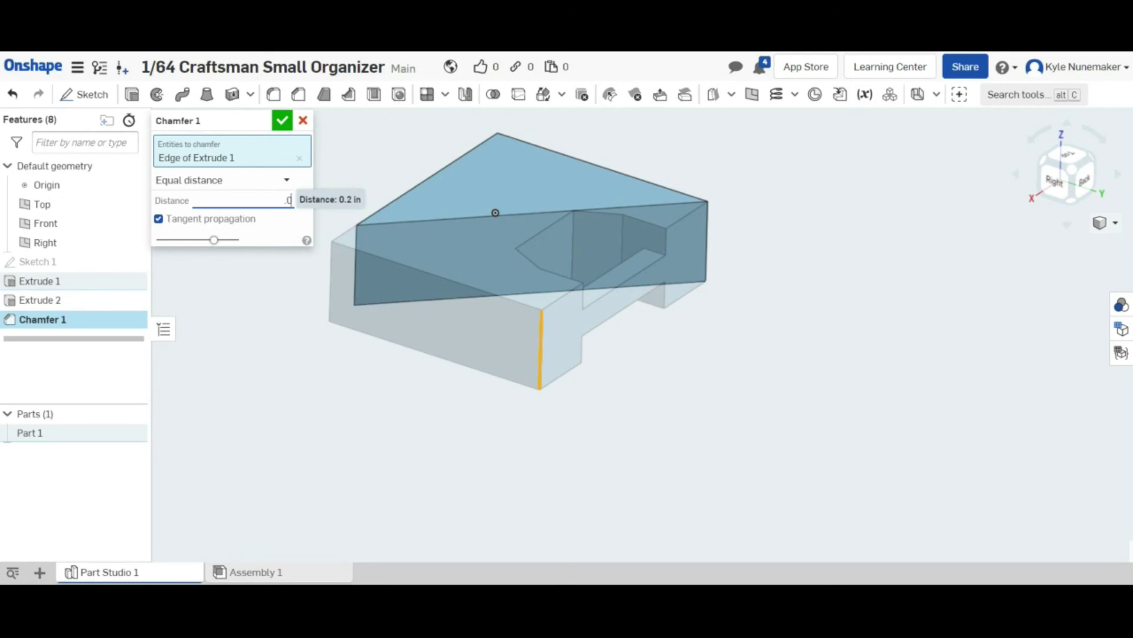
{"action": "type", "text": "2"}
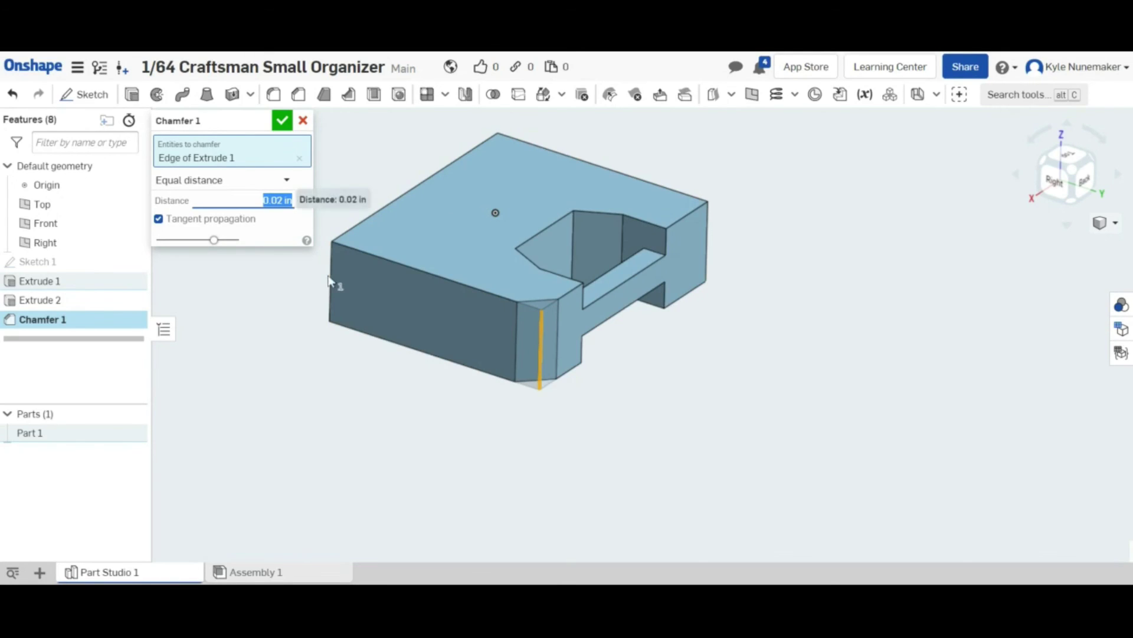
{"action": "key", "text": "BackSpace"}
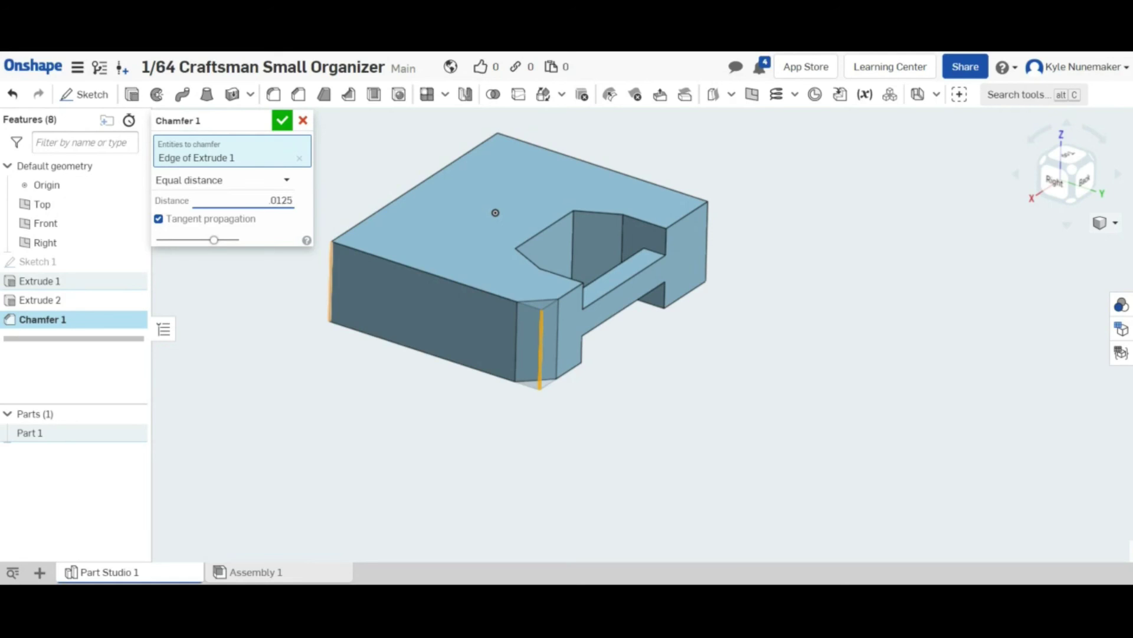
{"action": "key", "text": "Return"}
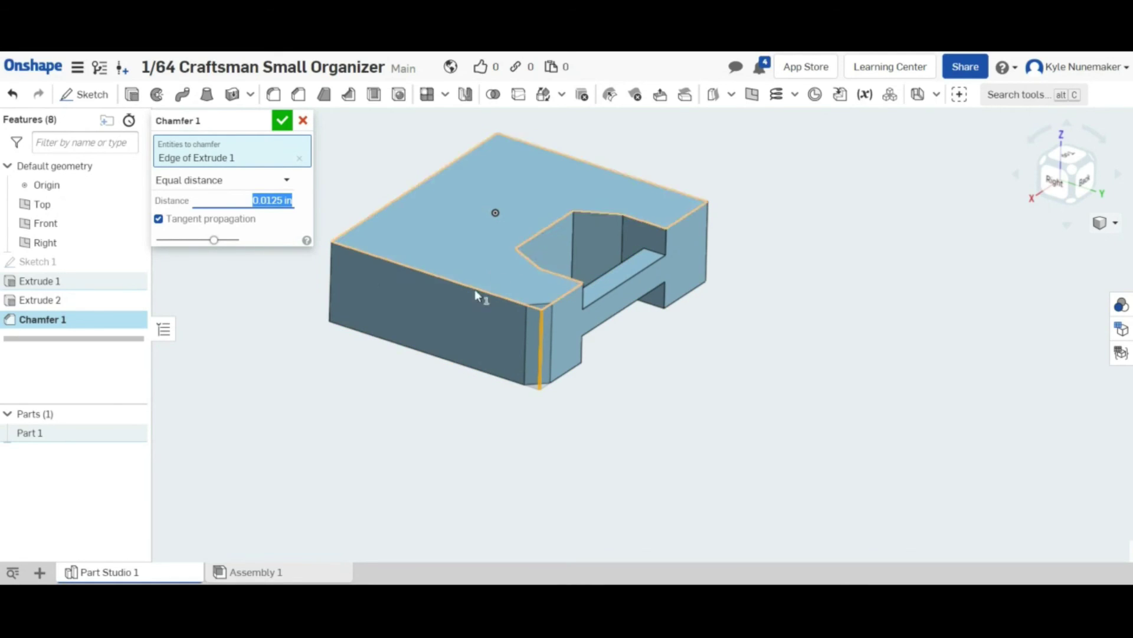
Add the block's other three vertical outer corner edges to the equal-distance chamfer and finish the feature
{"action": "left_click", "coordinate": [335, 268]}
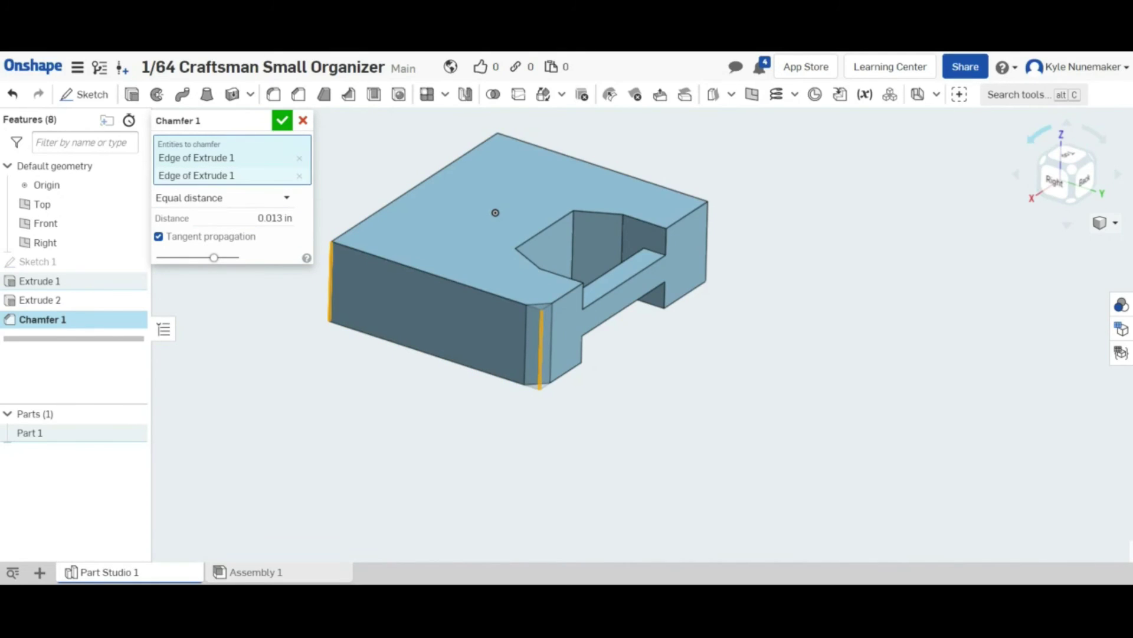
{"action": "left_click", "coordinate": [1044, 161]}
{"action": "scroll", "coordinate": [640, 347], "scroll_direction": "up", "scroll_amount": 5}
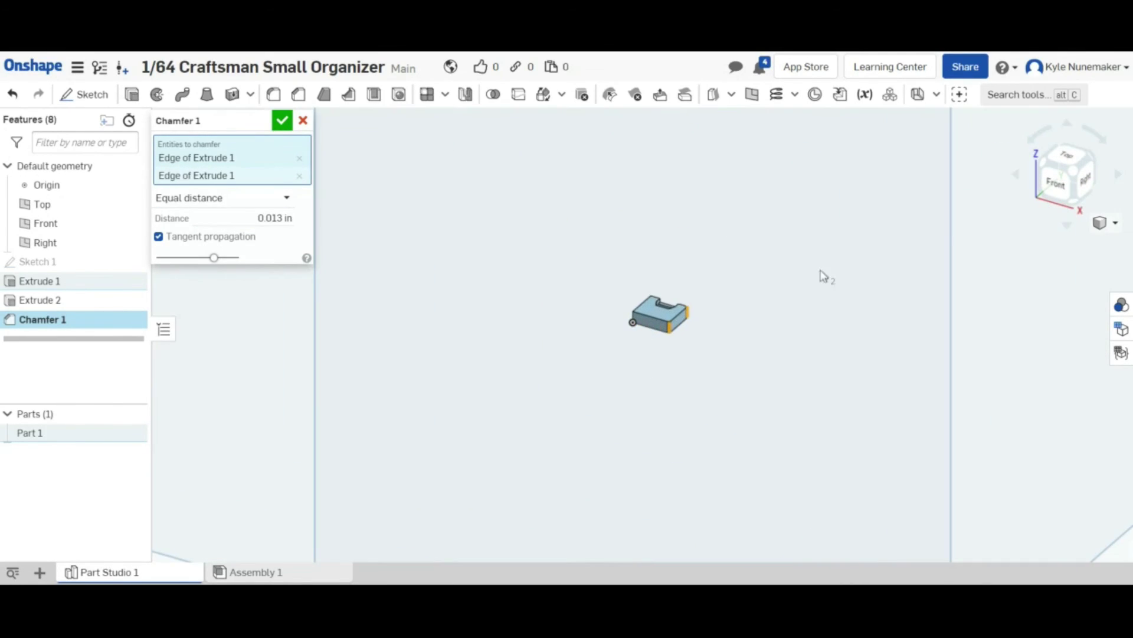
{"action": "left_click", "coordinate": [1044, 164]}
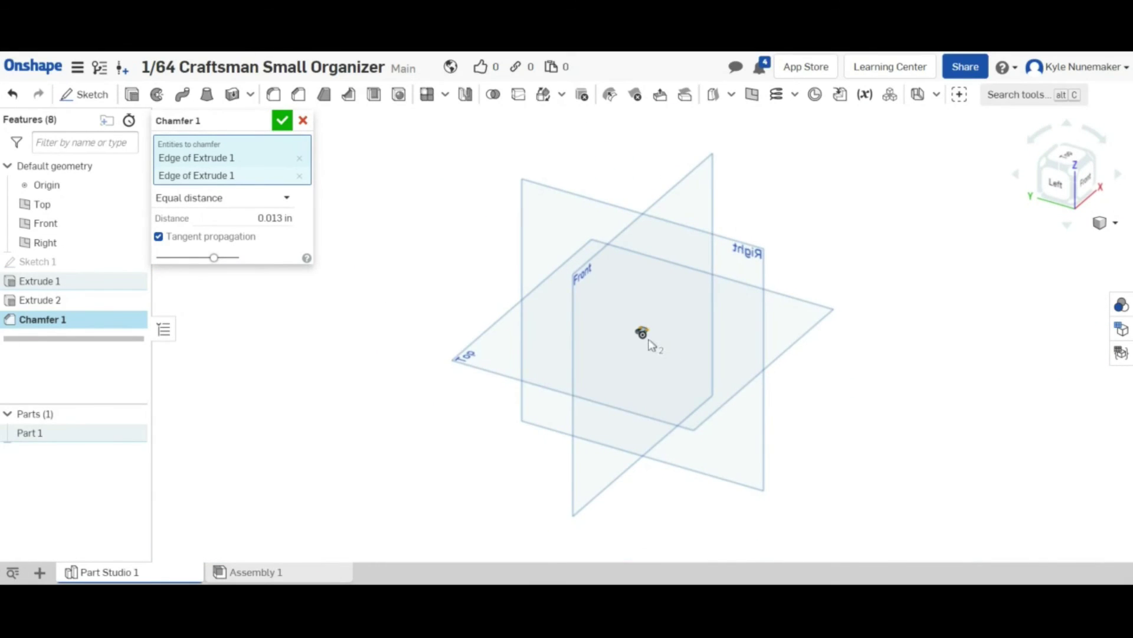
{"action": "scroll", "coordinate": [649, 340], "scroll_direction": "up", "scroll_amount": 5}
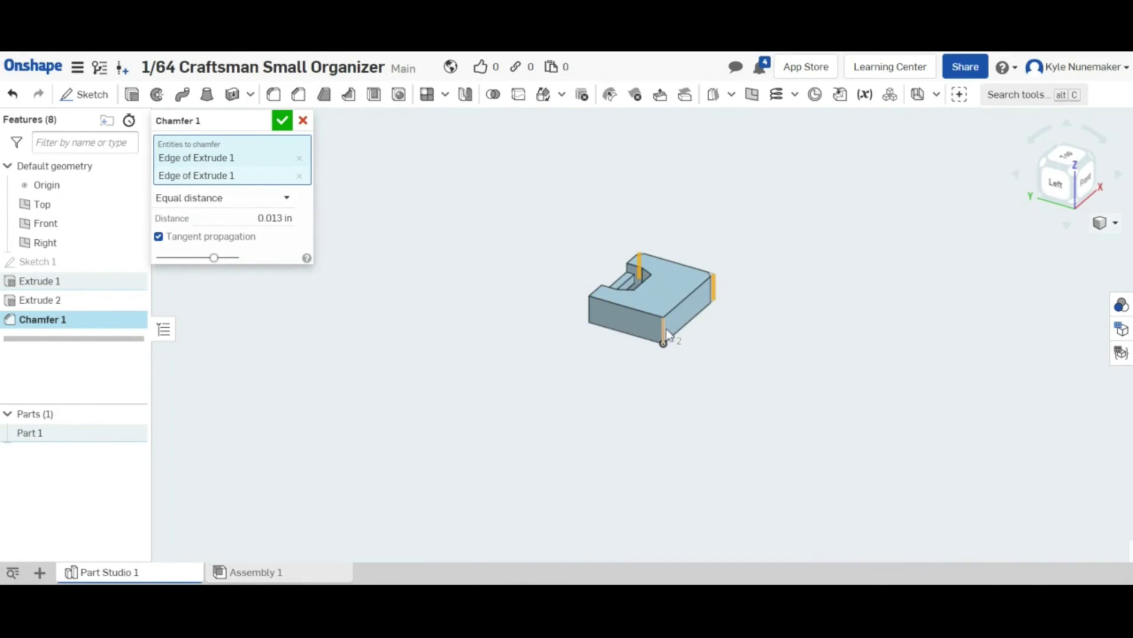
{"action": "left_click", "coordinate": [664, 330]}
{"action": "left_click", "coordinate": [1051, 169]}
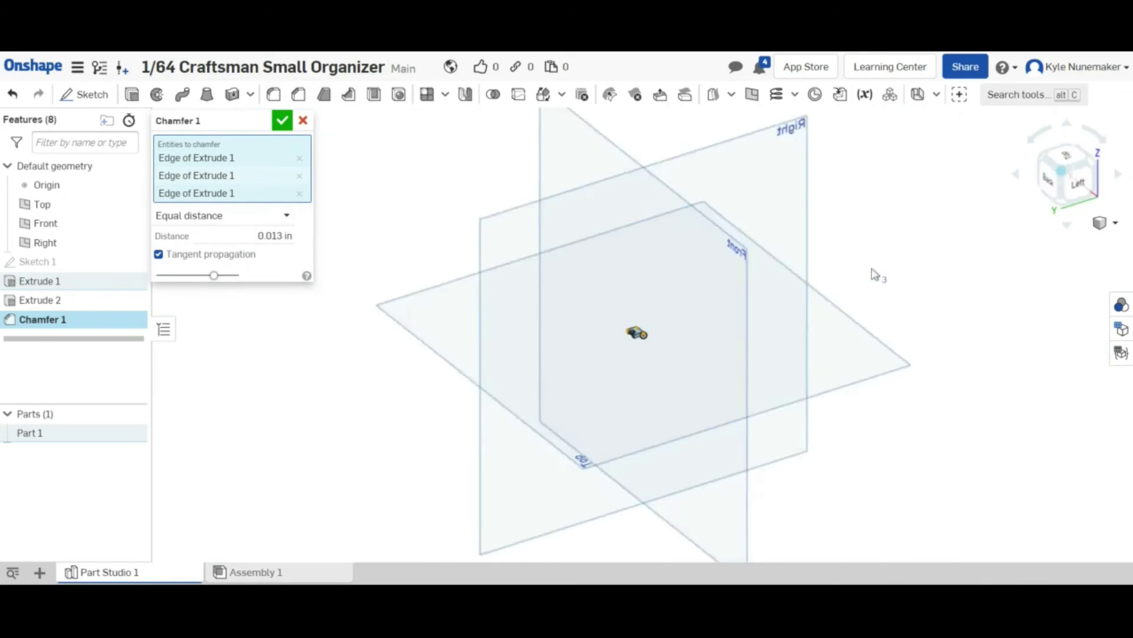
{"action": "scroll", "coordinate": [660, 341], "scroll_direction": "up", "scroll_amount": 5}
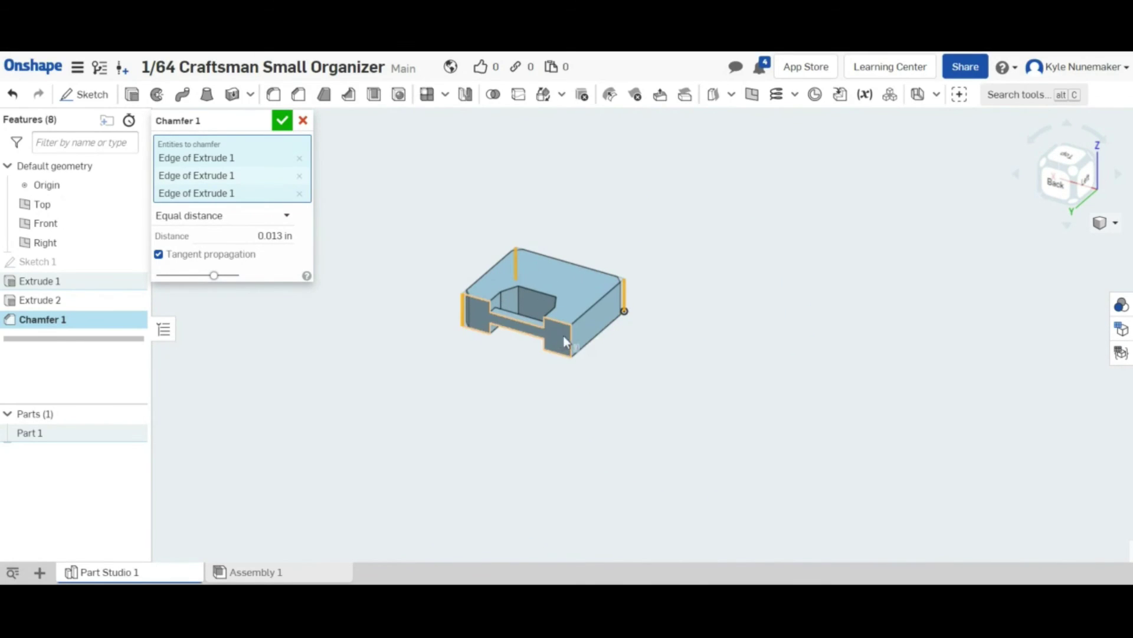
{"action": "left_click", "coordinate": [574, 336]}
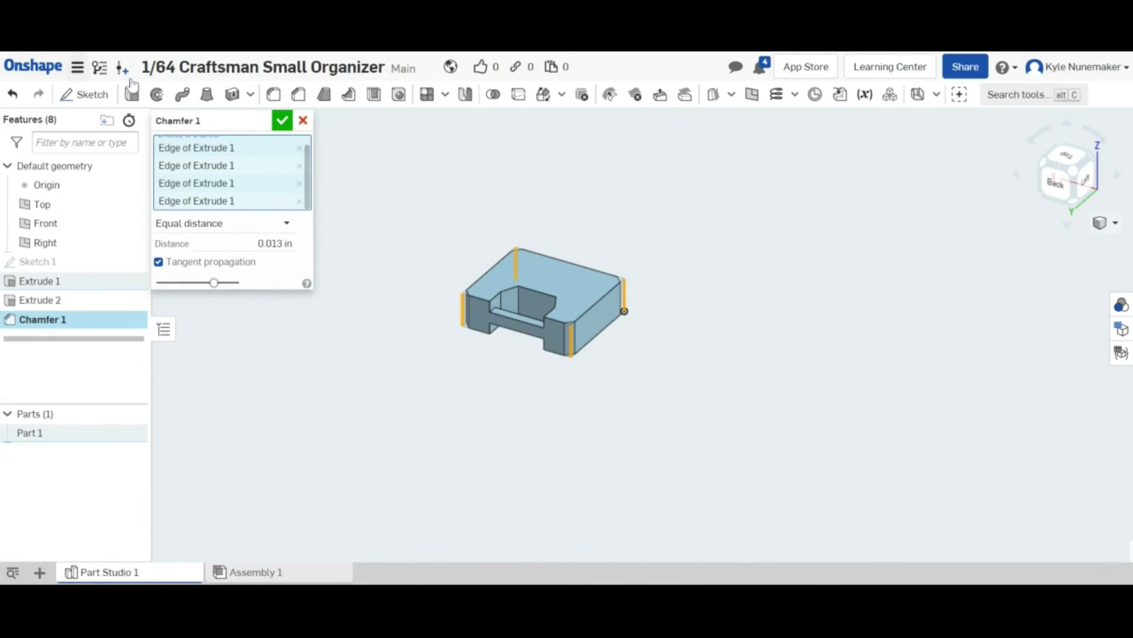
{"action": "left_click", "coordinate": [283, 121]}
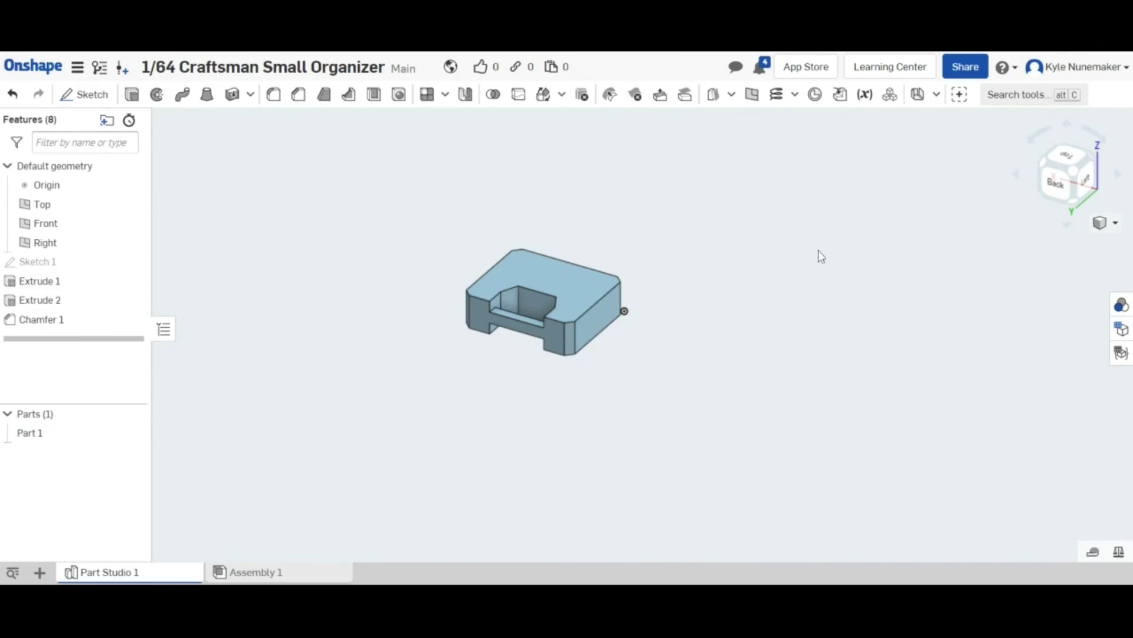
{"action": "left_click", "coordinate": [1068, 151]}
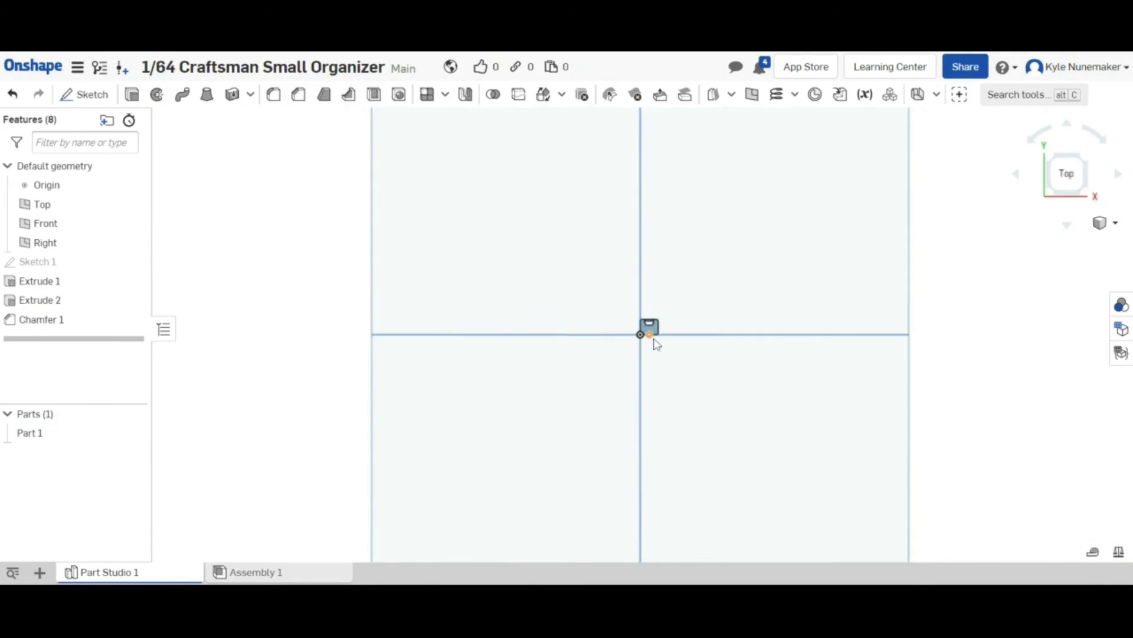
{"action": "scroll", "coordinate": [654, 336], "scroll_direction": "up", "scroll_amount": 5}
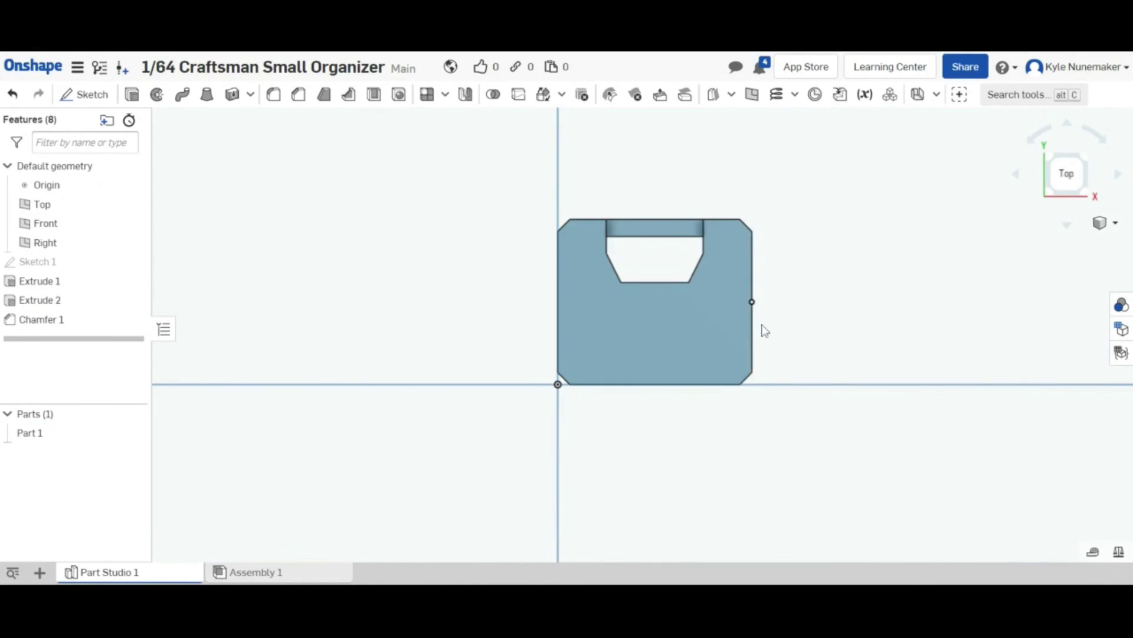
{"action": "right_click_drag", "start_coordinate": [762, 326], "coordinate": [709, 353]}
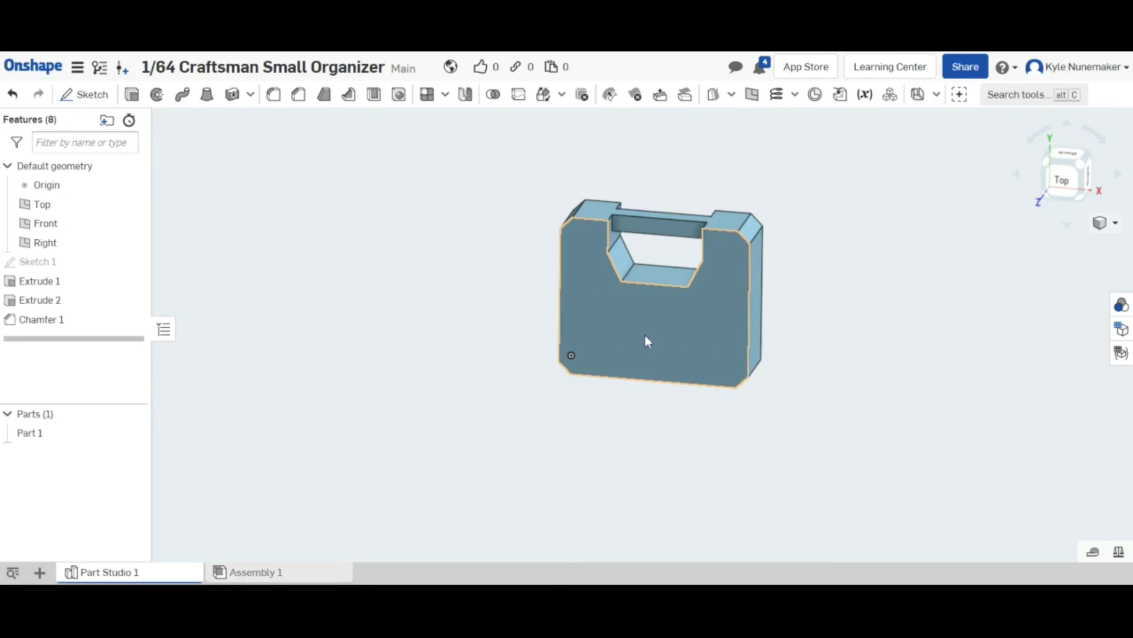
{"action": "right_click_drag", "start_coordinate": [648, 341], "coordinate": [682, 351]}
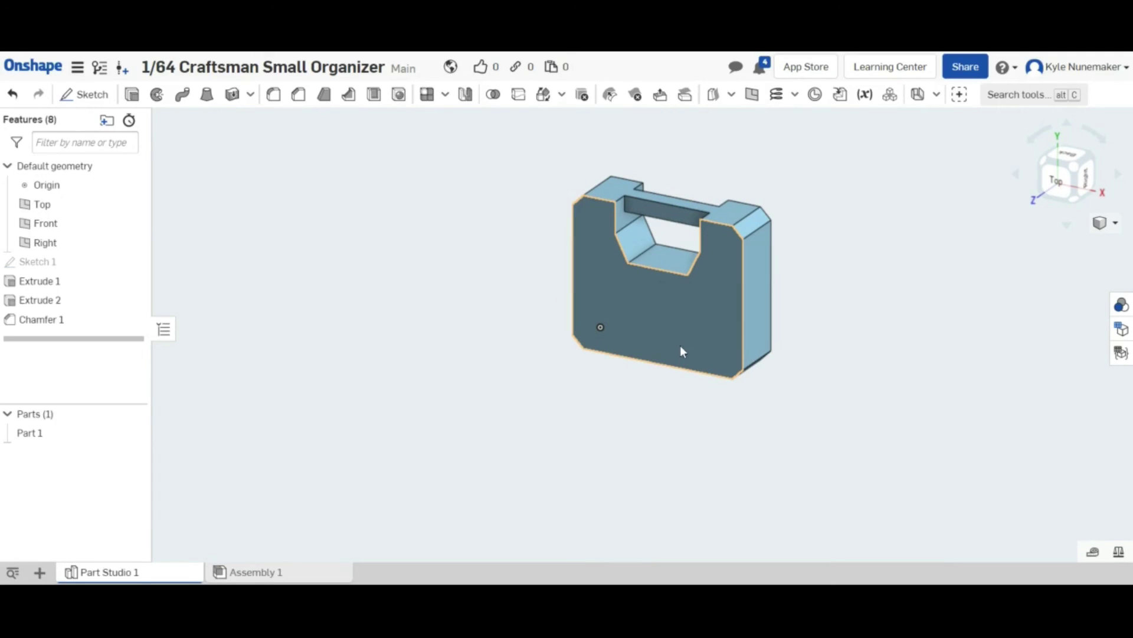